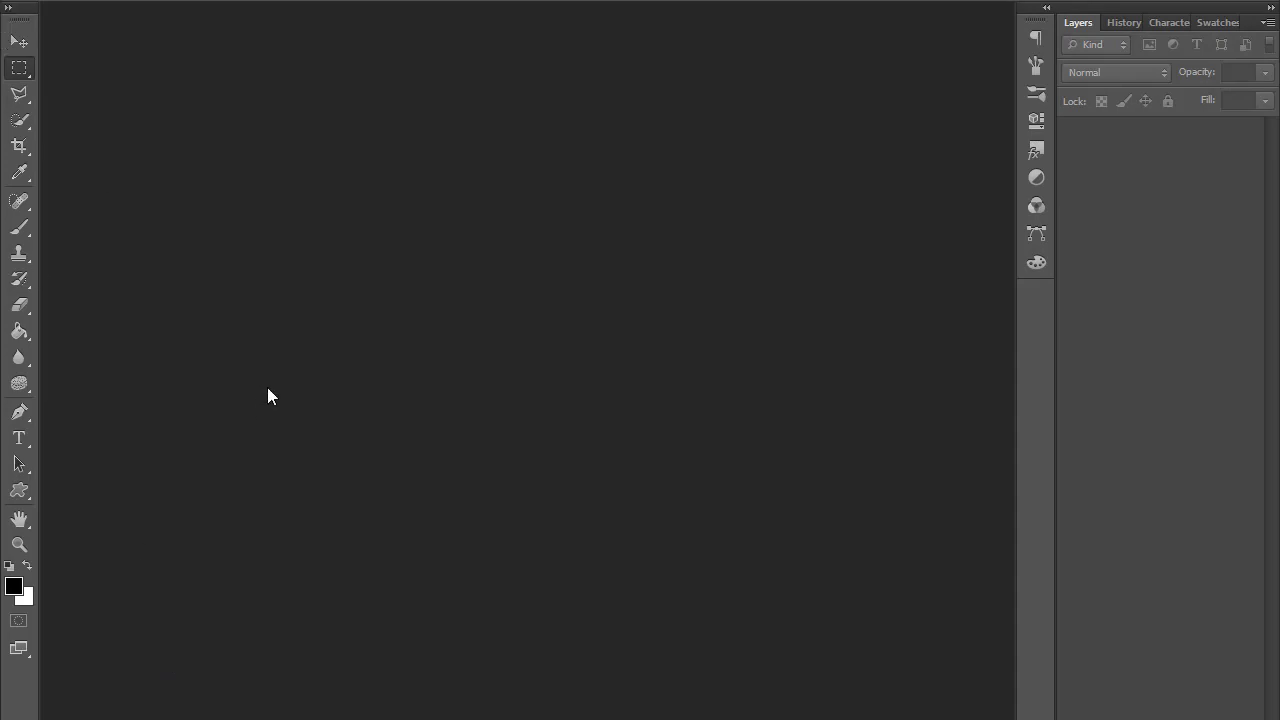
Open the bearded man photo with Ctrl+O.
key("alt+f")
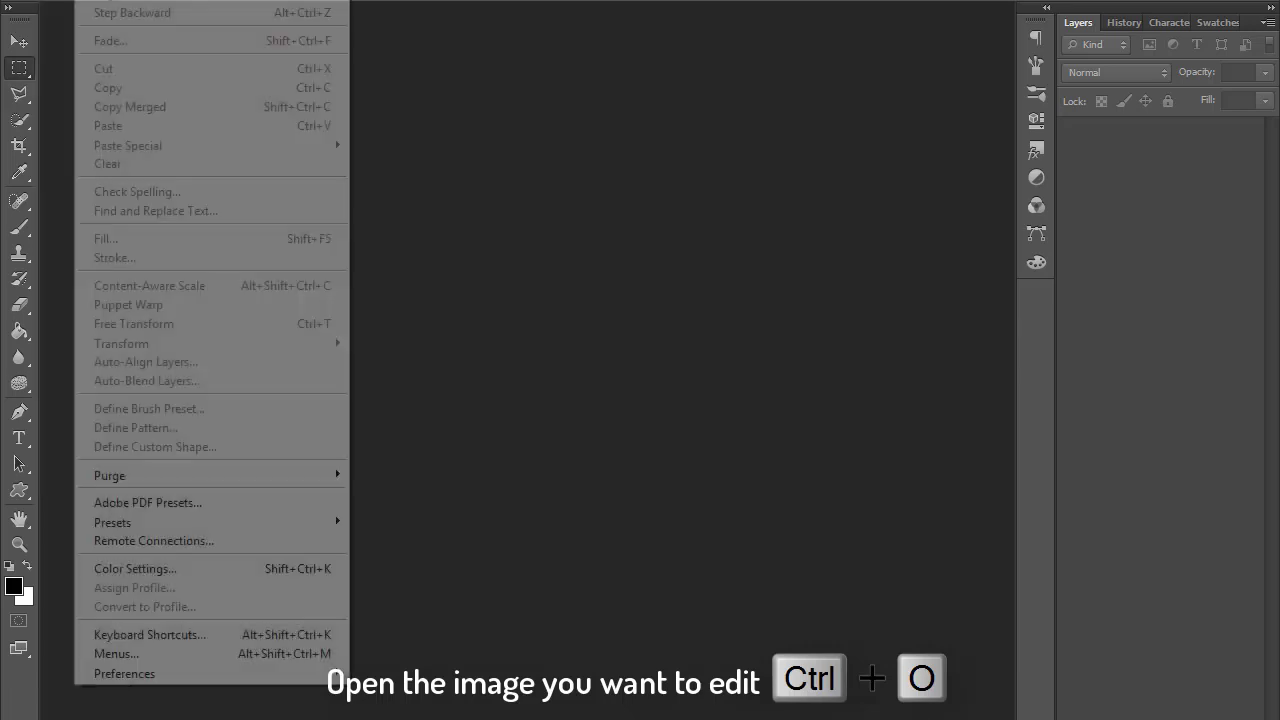
key("ctrl+o")
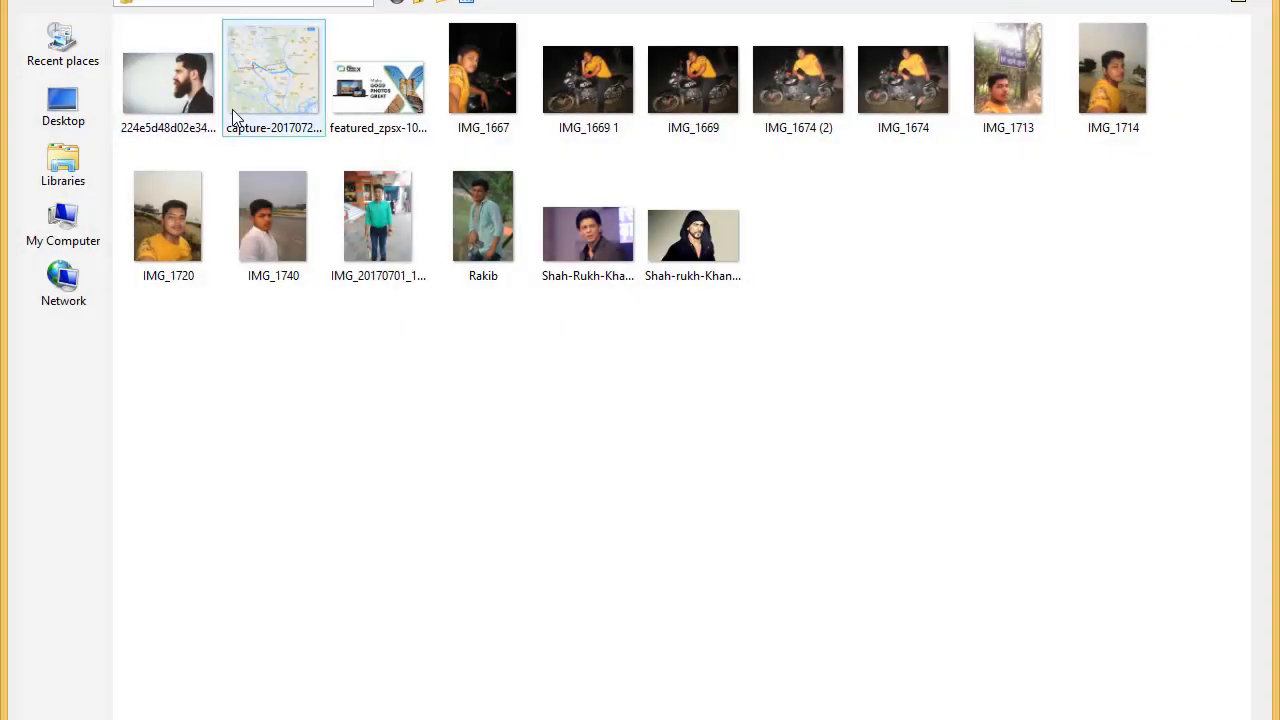
left_click(182, 110)
left_click(182, 110)
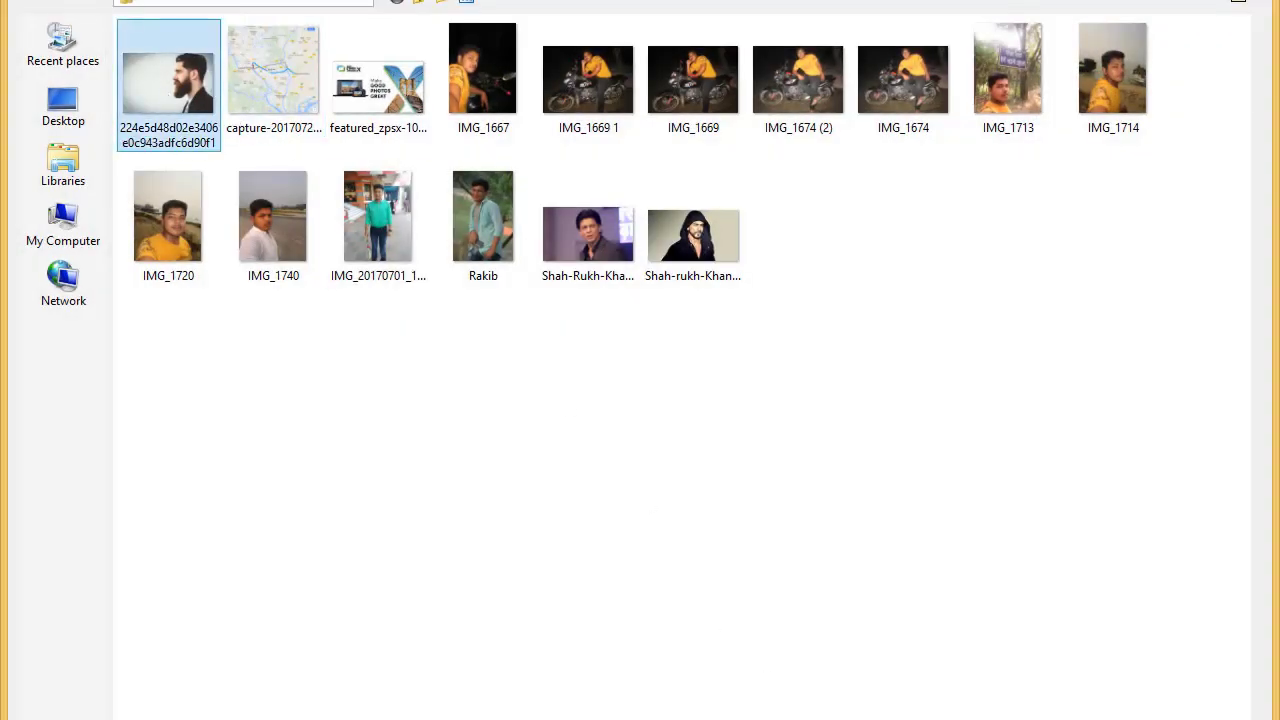
double_click(182, 110)
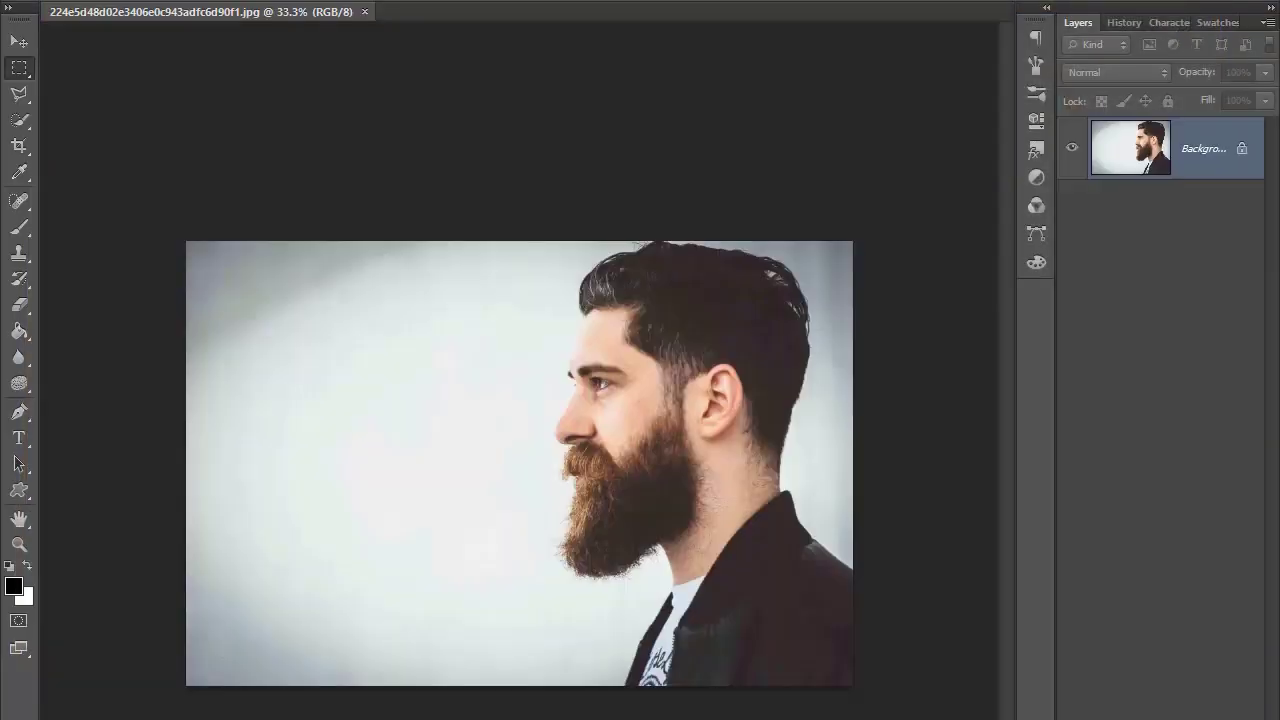
Quick-select the man's hair, face, beard and jacket, excluding the grey backdrop.
left_click(17, 121)
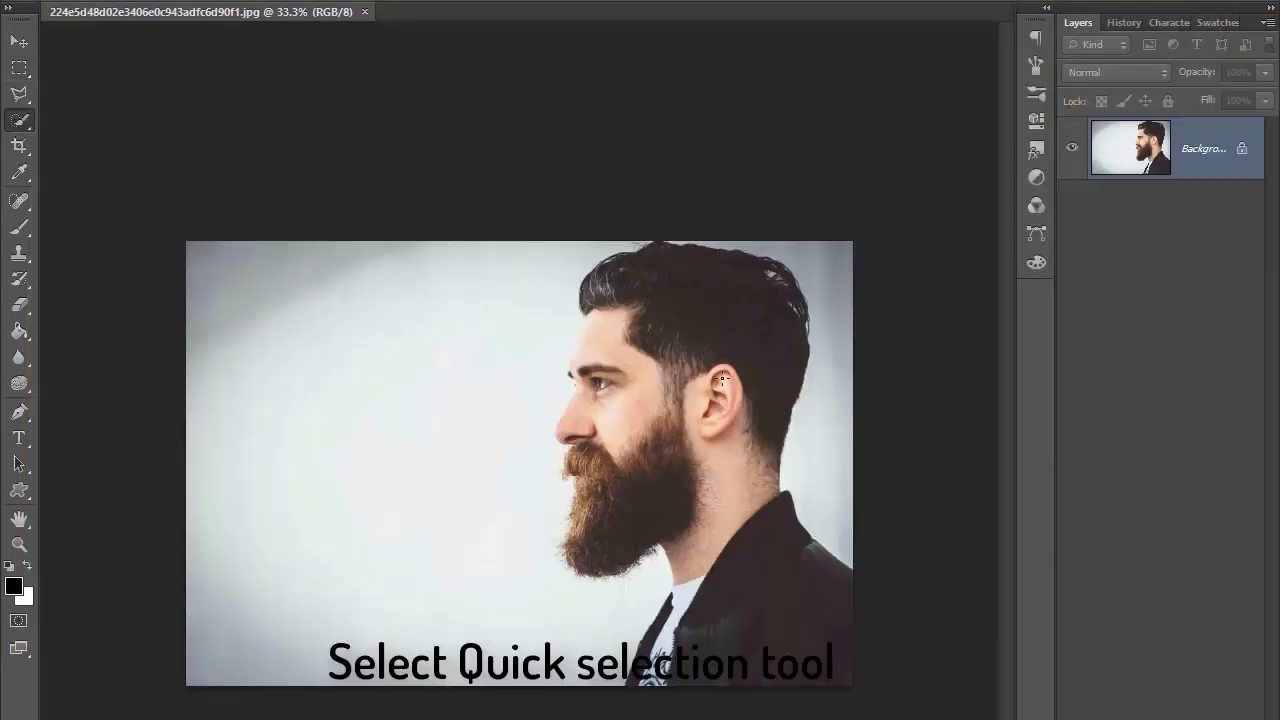
mouse_move(702, 308)
left_mouse_down()
mouse_move(664, 345)
mouse_move(619, 436)
mouse_move(614, 336)
left_mouse_up()
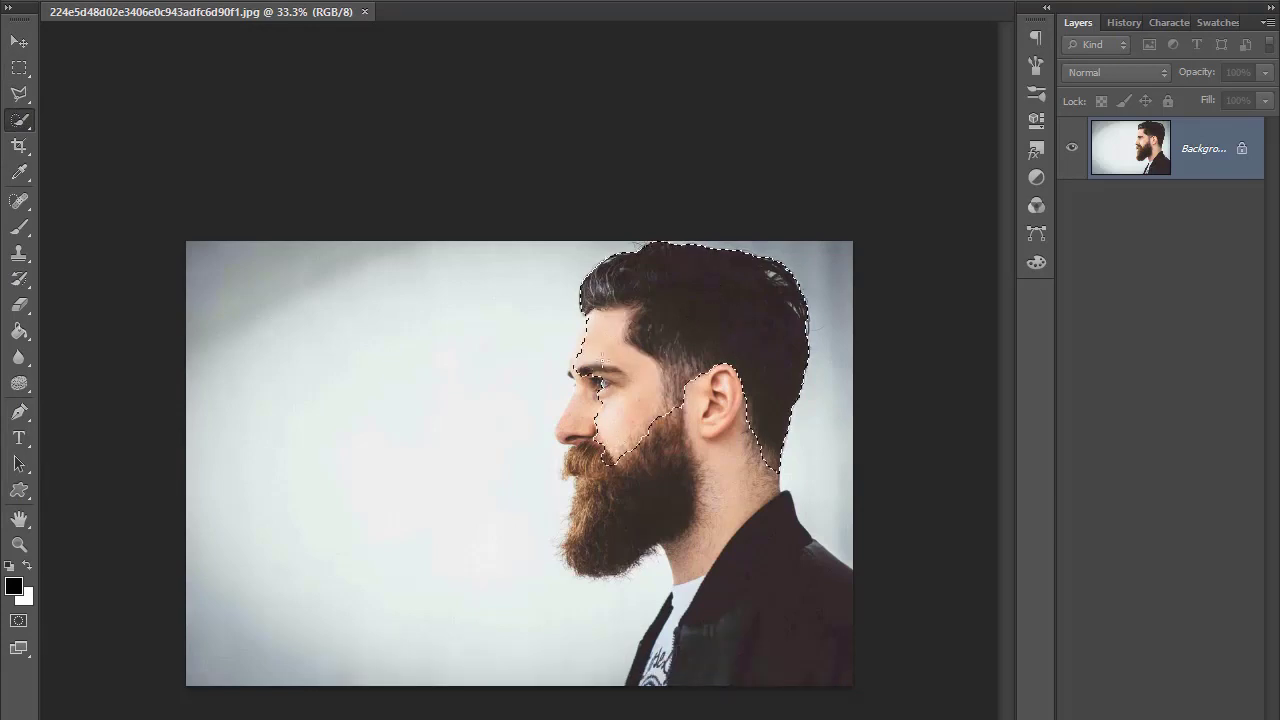
mouse_move(603, 382)
left_mouse_down()
mouse_move(585, 545)
mouse_move(745, 520)
mouse_move(716, 630)
left_mouse_up()
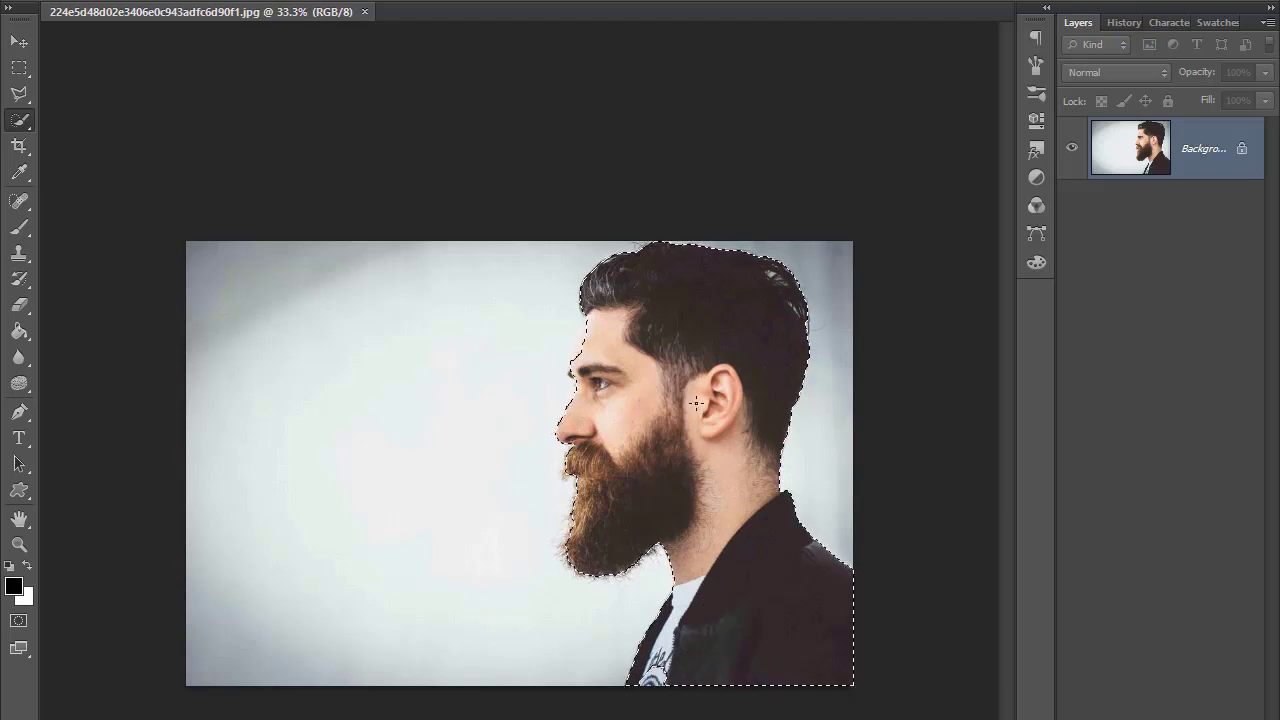
Copy the selected man onto Layer 1 and duplicate the Background layer.
key("ctrl+j")
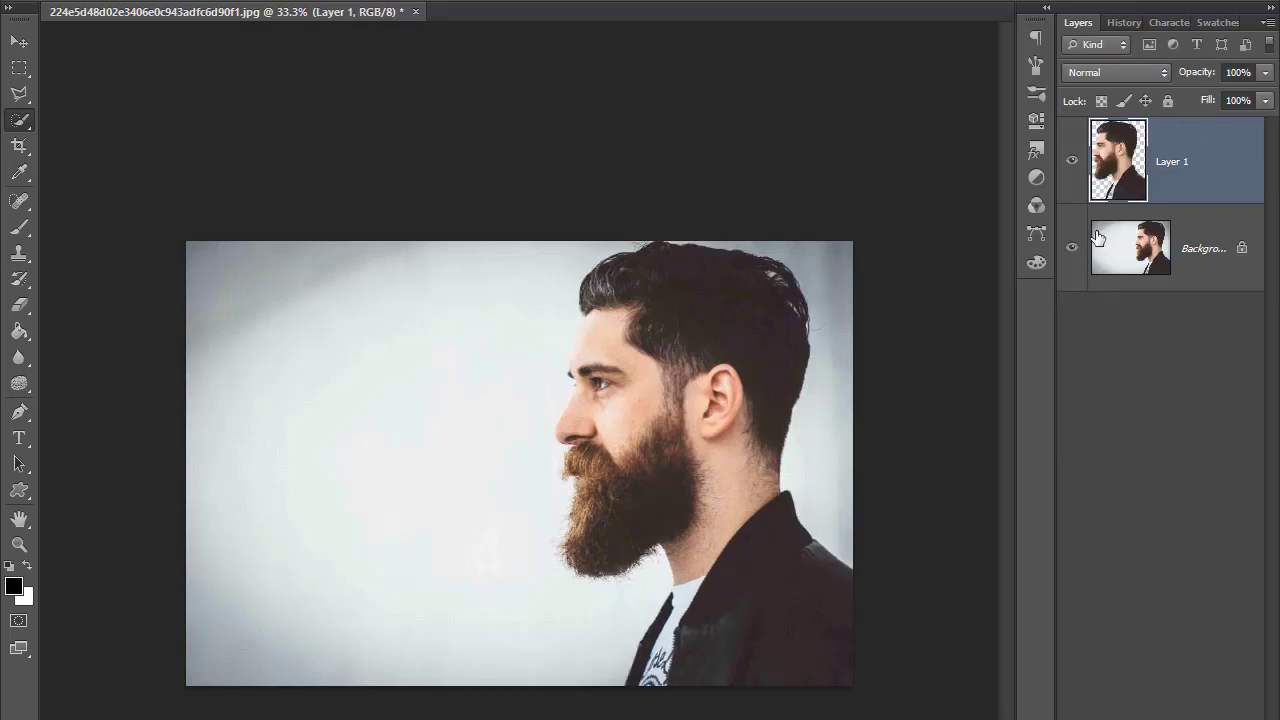
right_click(1189, 257)
left_click(1145, 298)
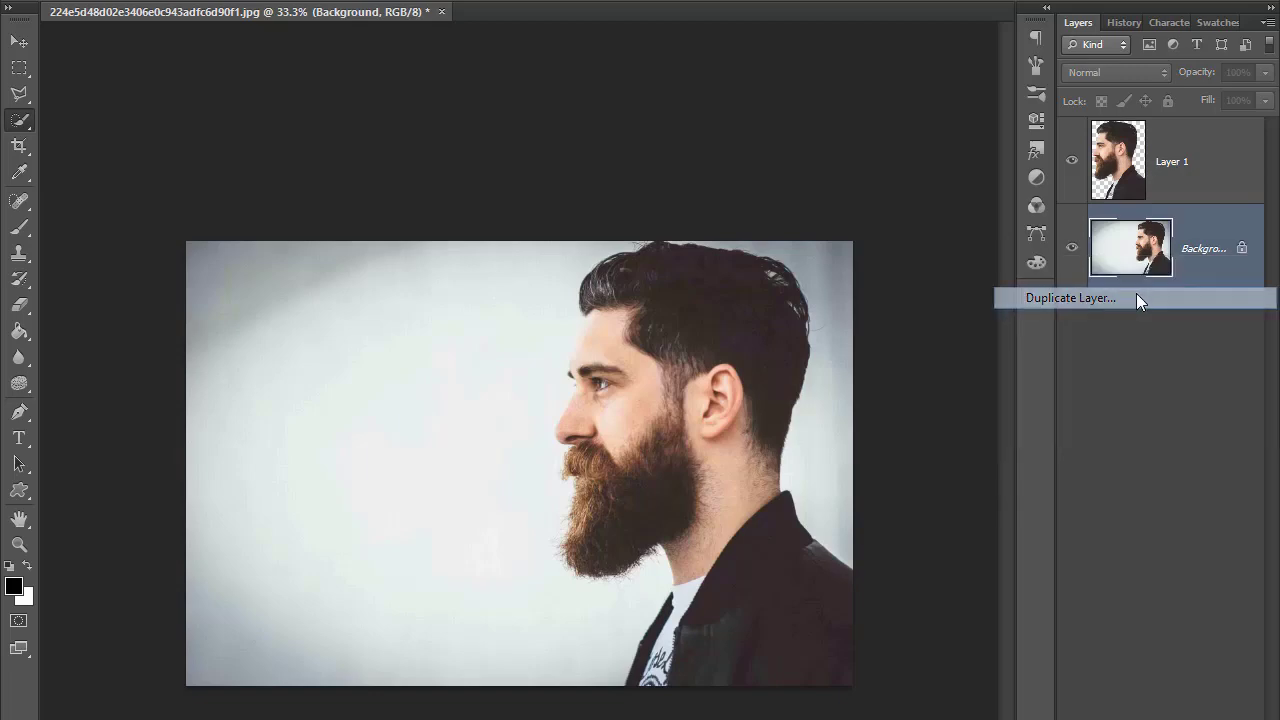
left_click(822, 251)
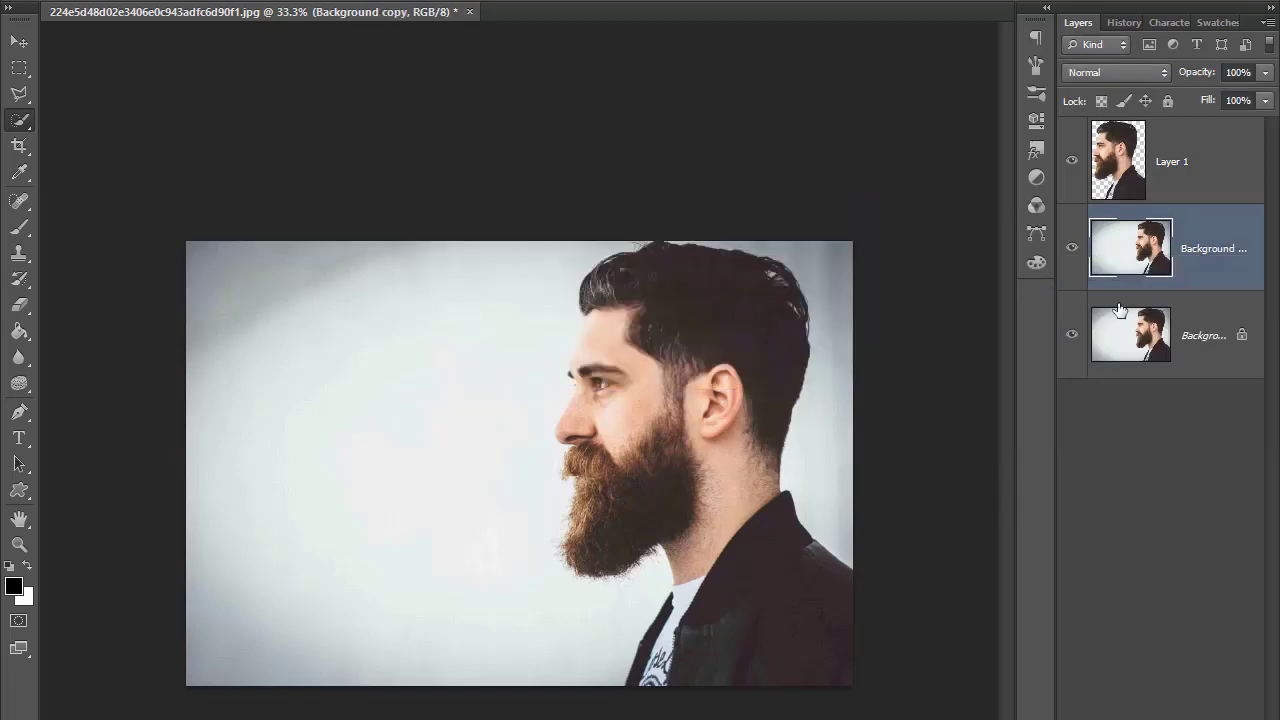
Toggle visibility of Background and Background copy off and back on.
left_click(1072, 335)
left_click(1073, 248)
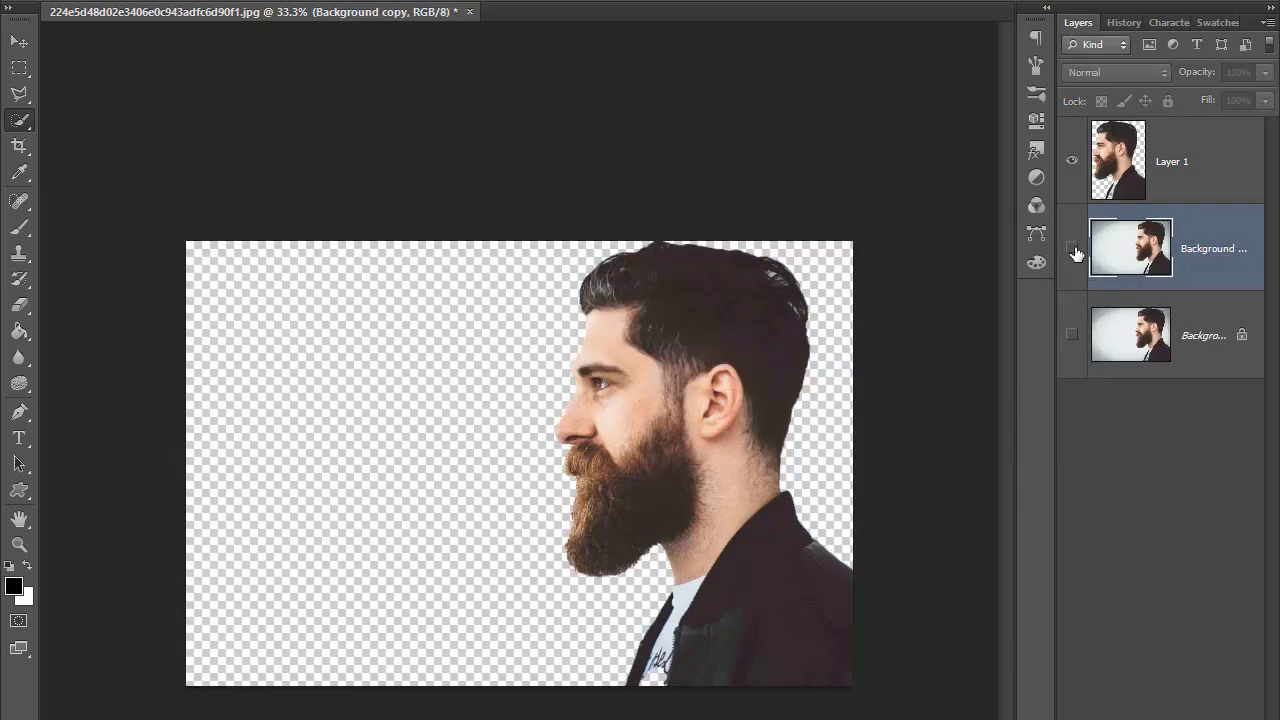
left_click(1073, 248)
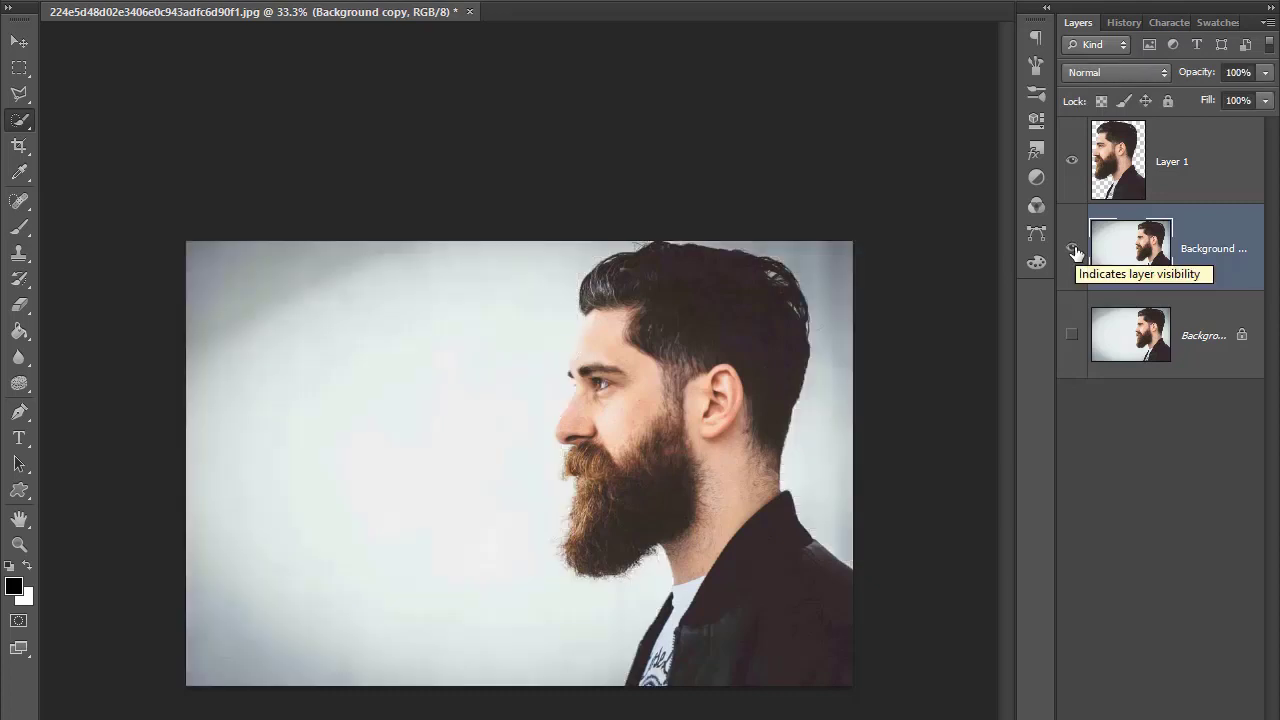
left_click(1072, 335)
key("ctrl+n")
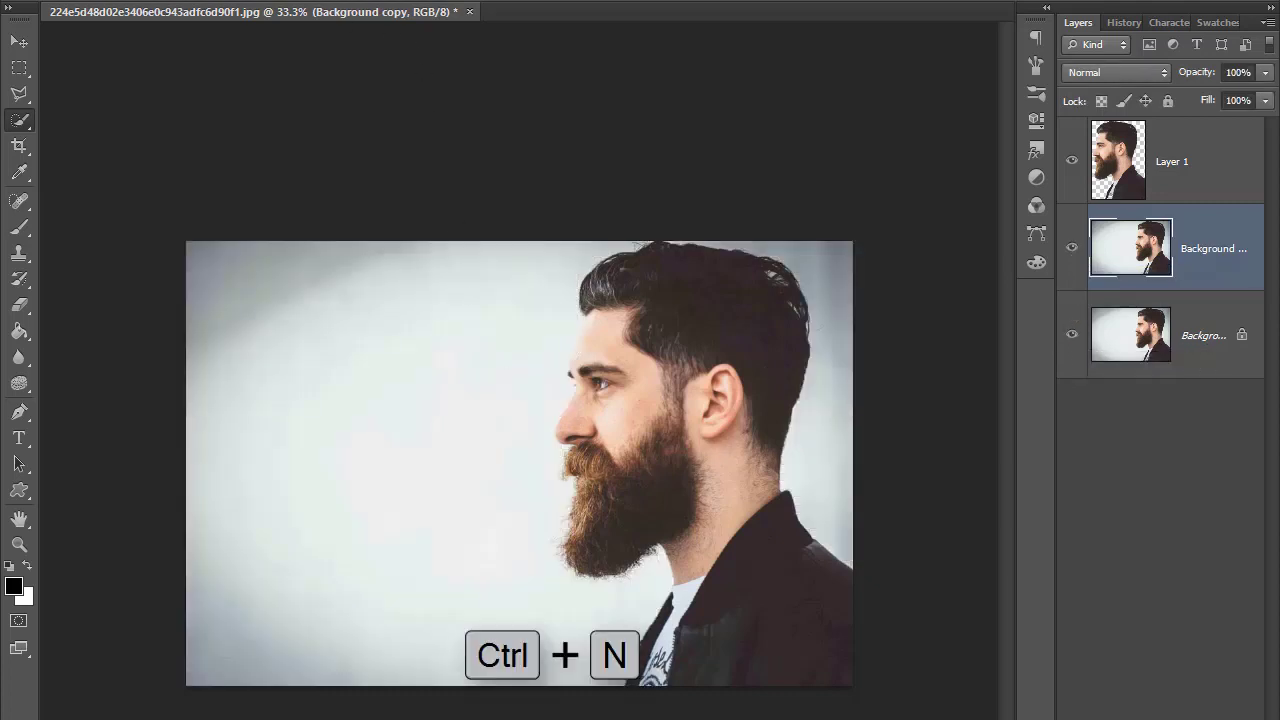
Create a new white document sized 1920 × 1080 pixels.
key("alt+f")
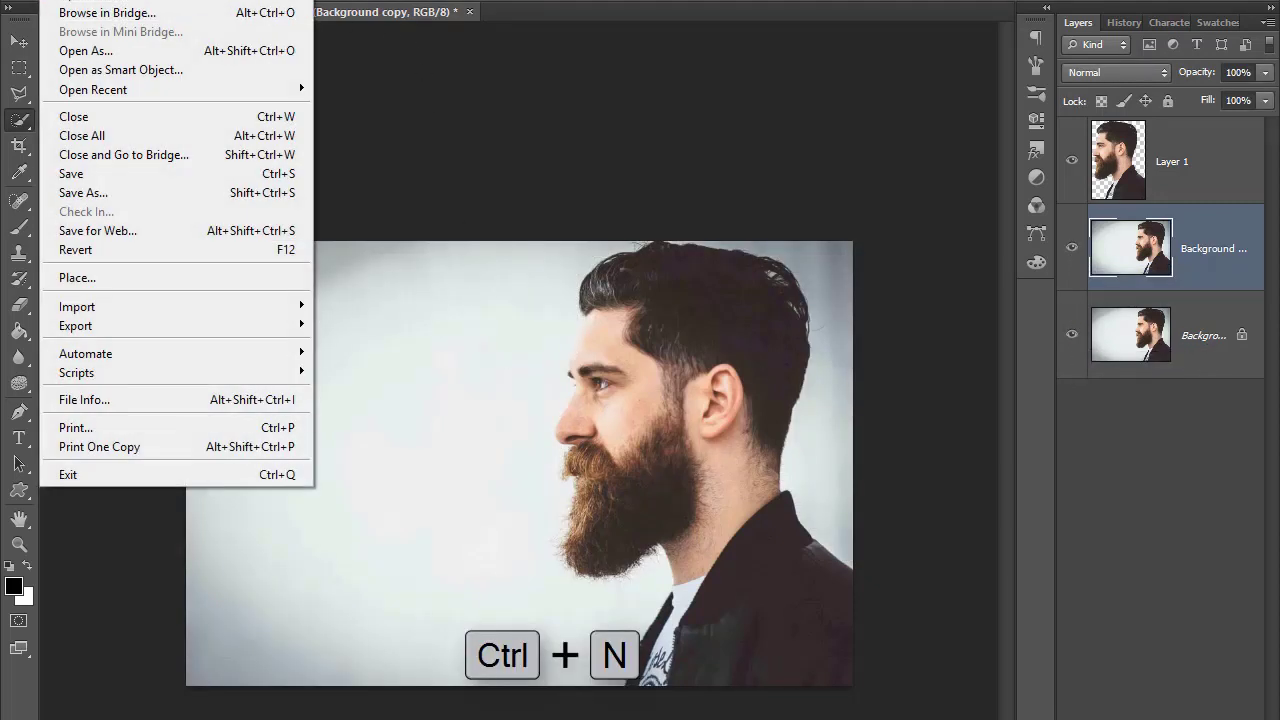
key("Escape")
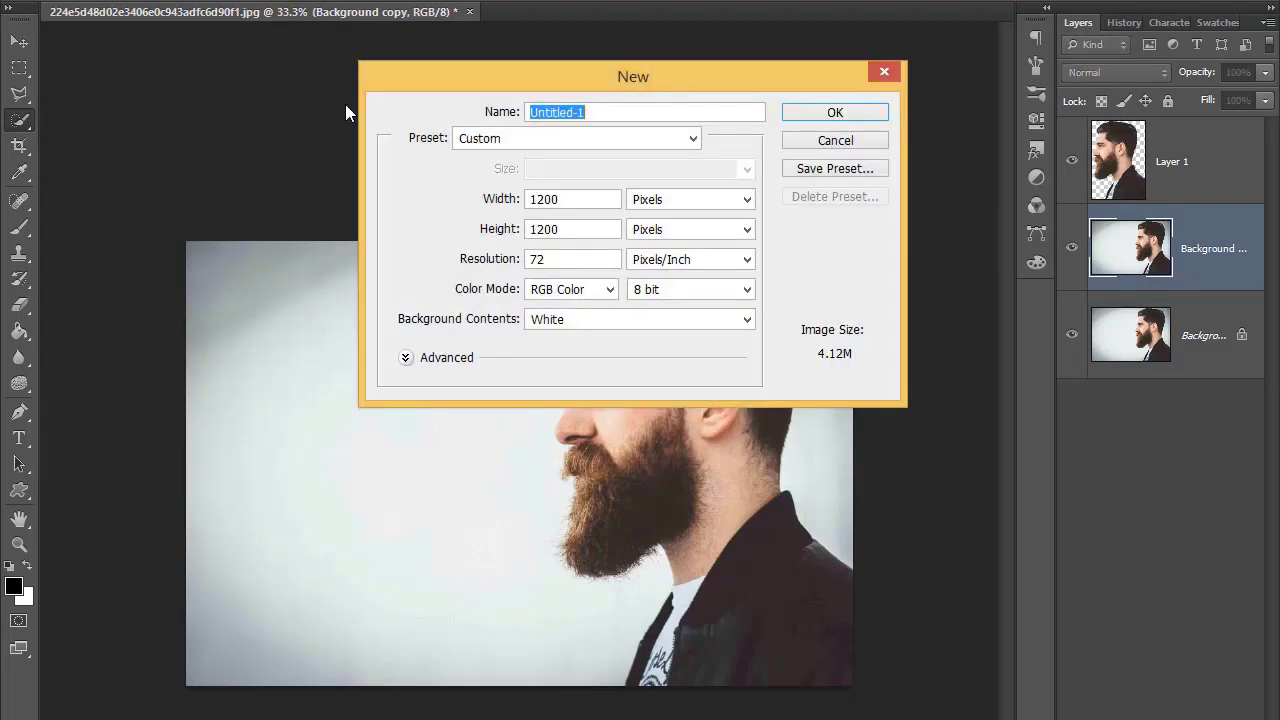
left_click(584, 203)
key("BackSpace")
key("BackSpace")
key("BackSpace")
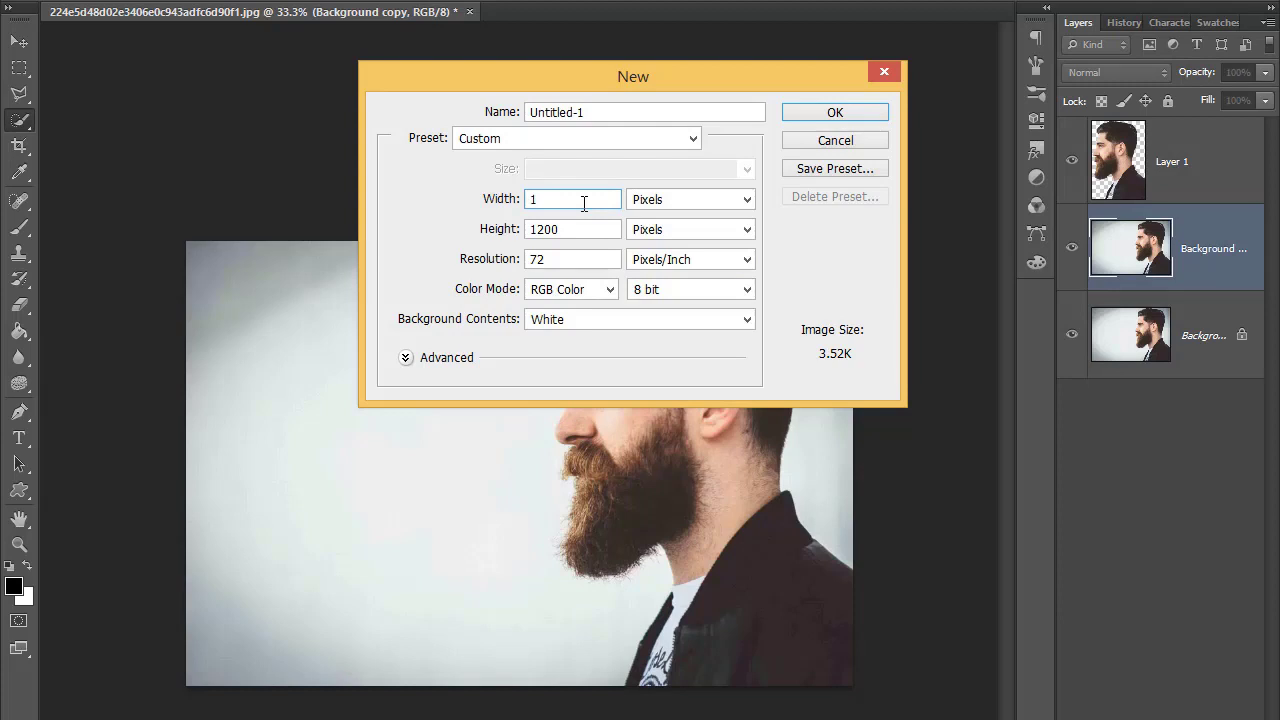
type("9")
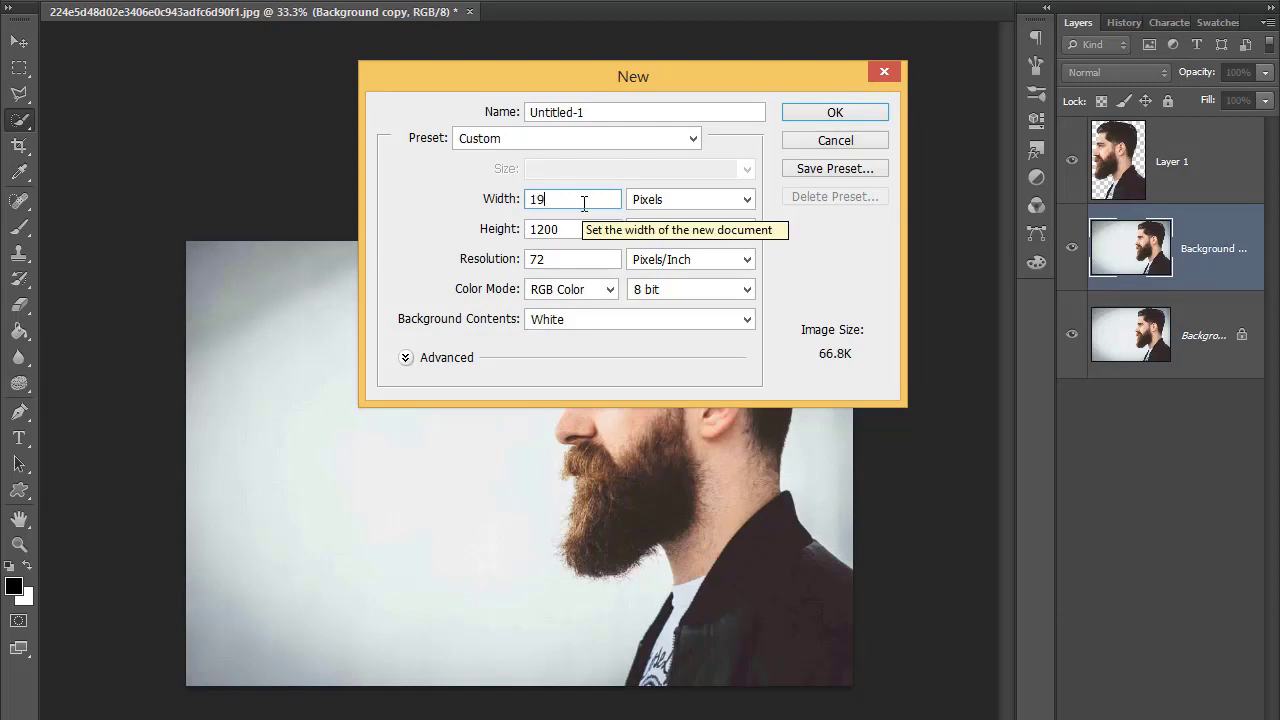
type("8")
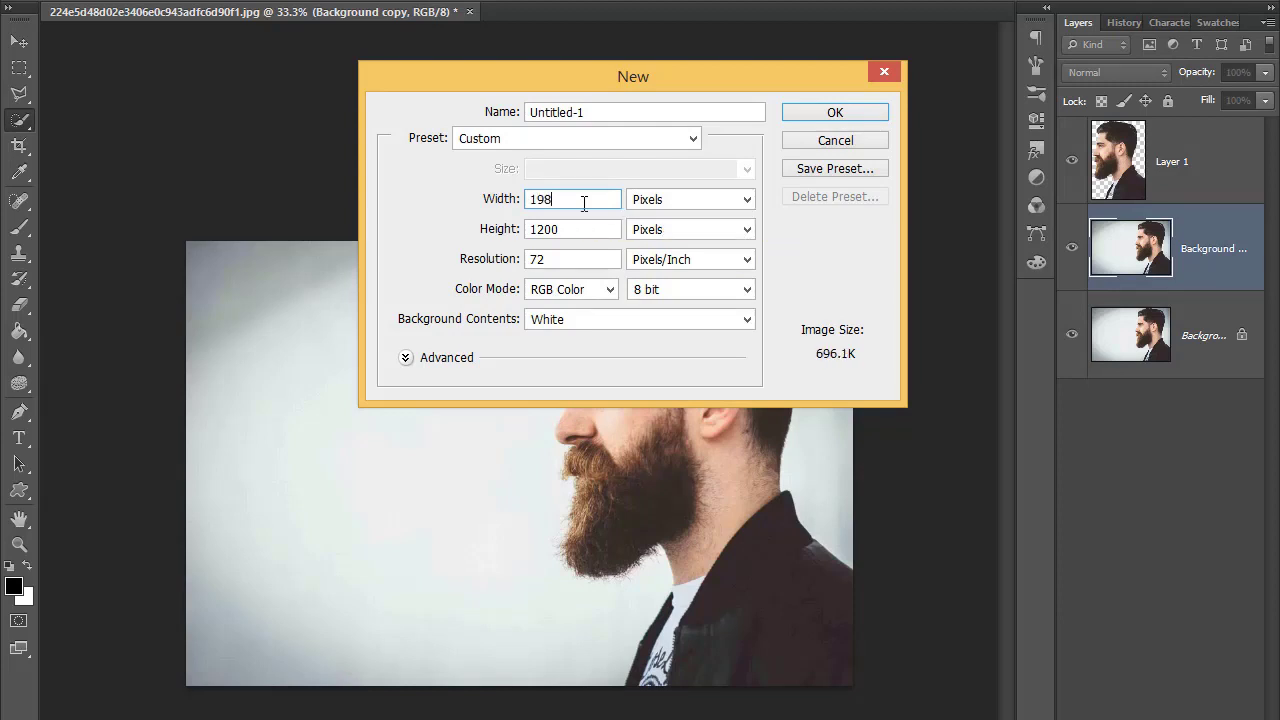
key("BackSpace")
type("20")
left_click(594, 229)
key("BackSpace")
key("BackSpace")
key("BackSpace")
type("080")
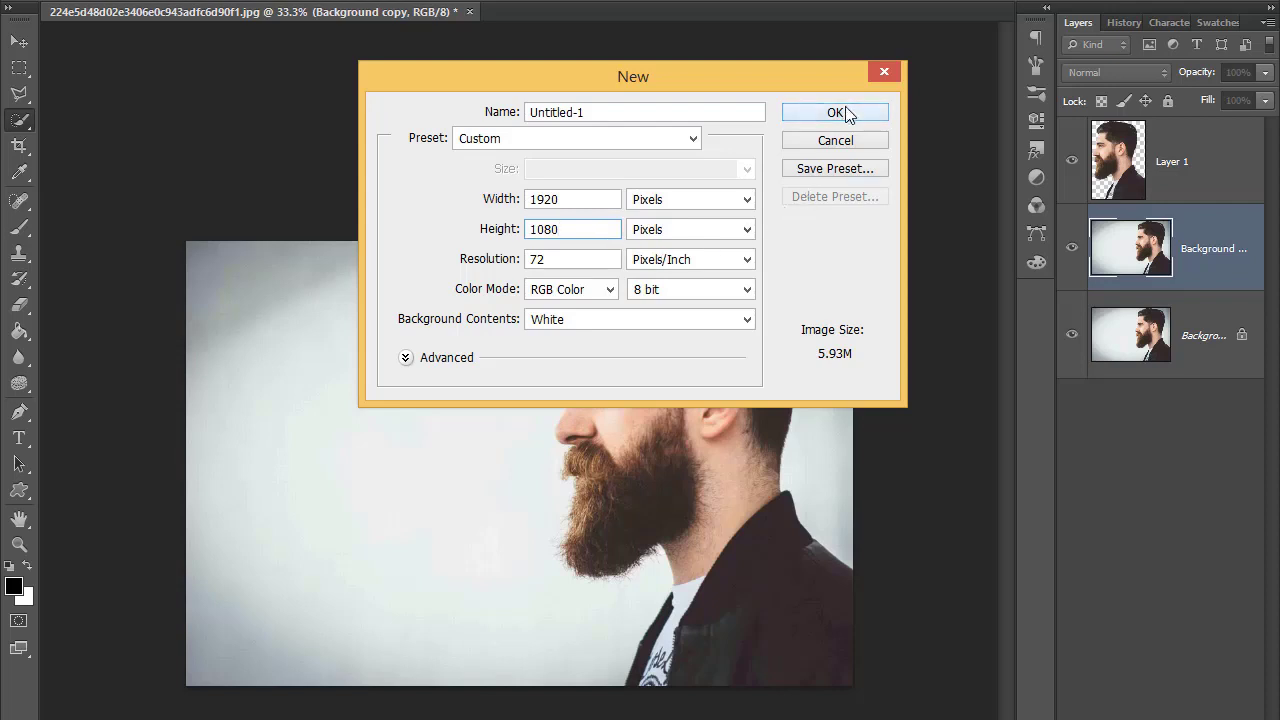
left_click(836, 112)
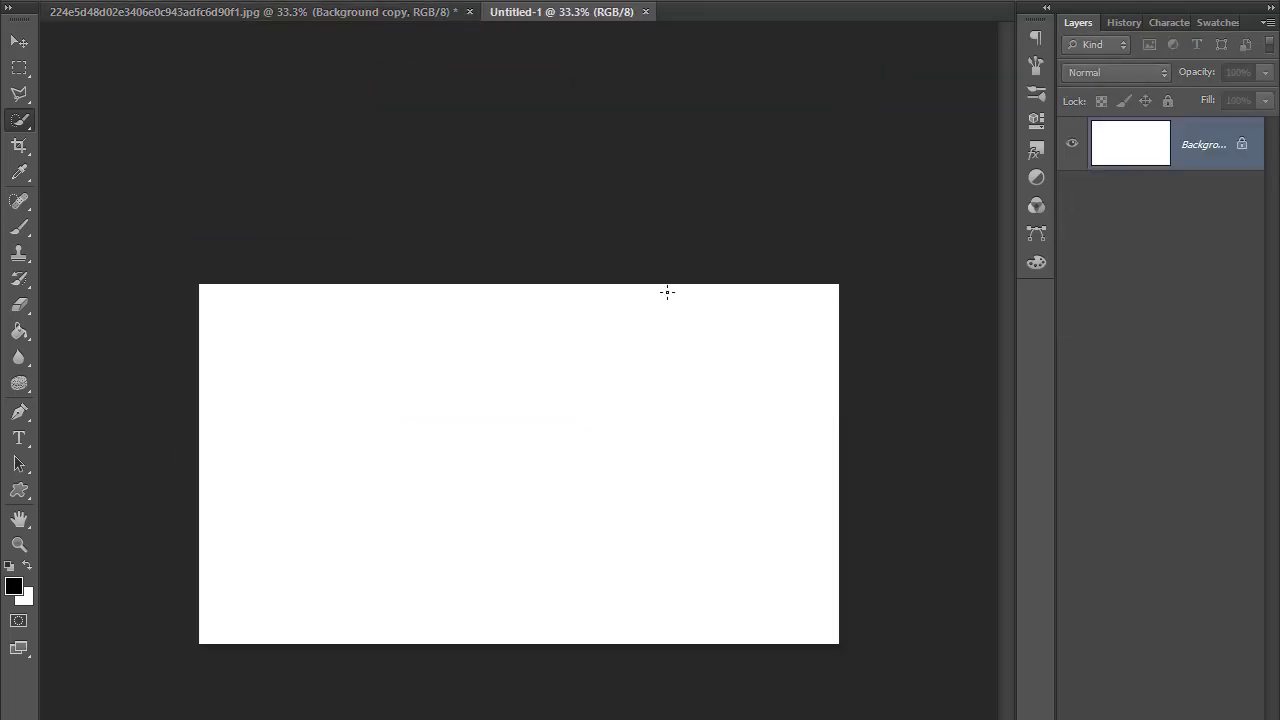
Add a Gradient Fill layer and set its style to Radial.
scroll(667, 297, "up", 1)
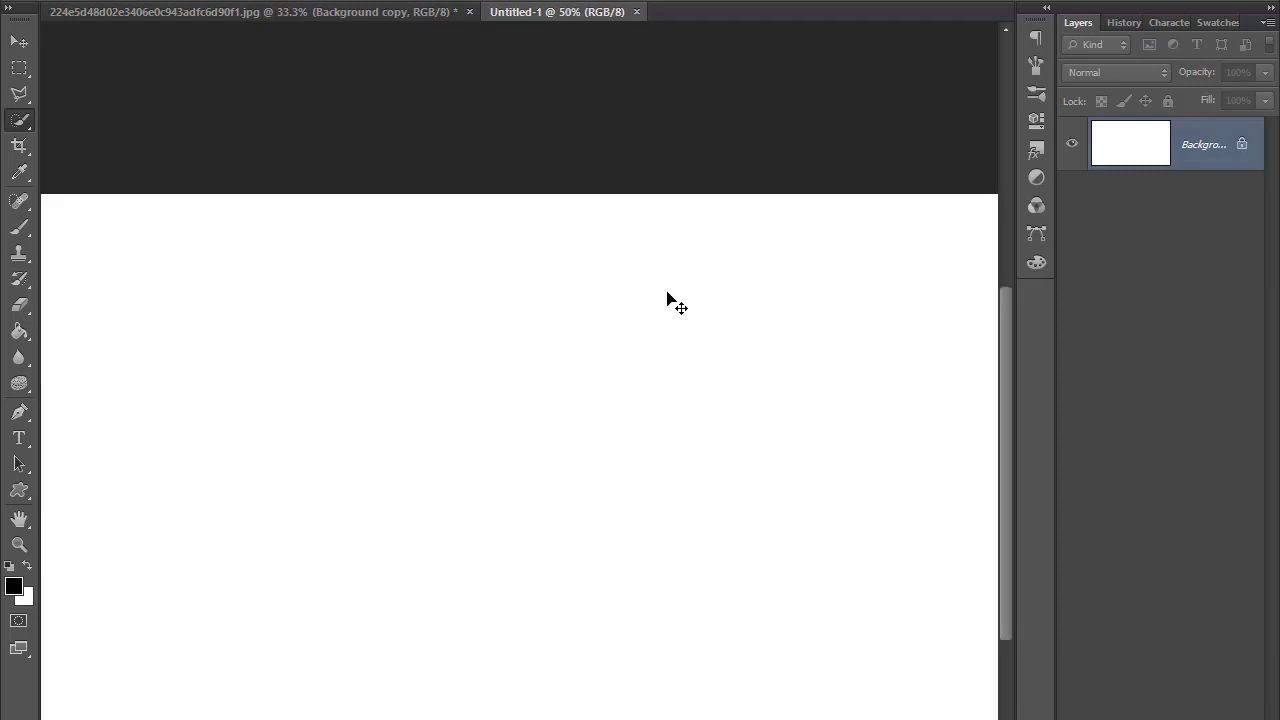
left_click(1172, 718)
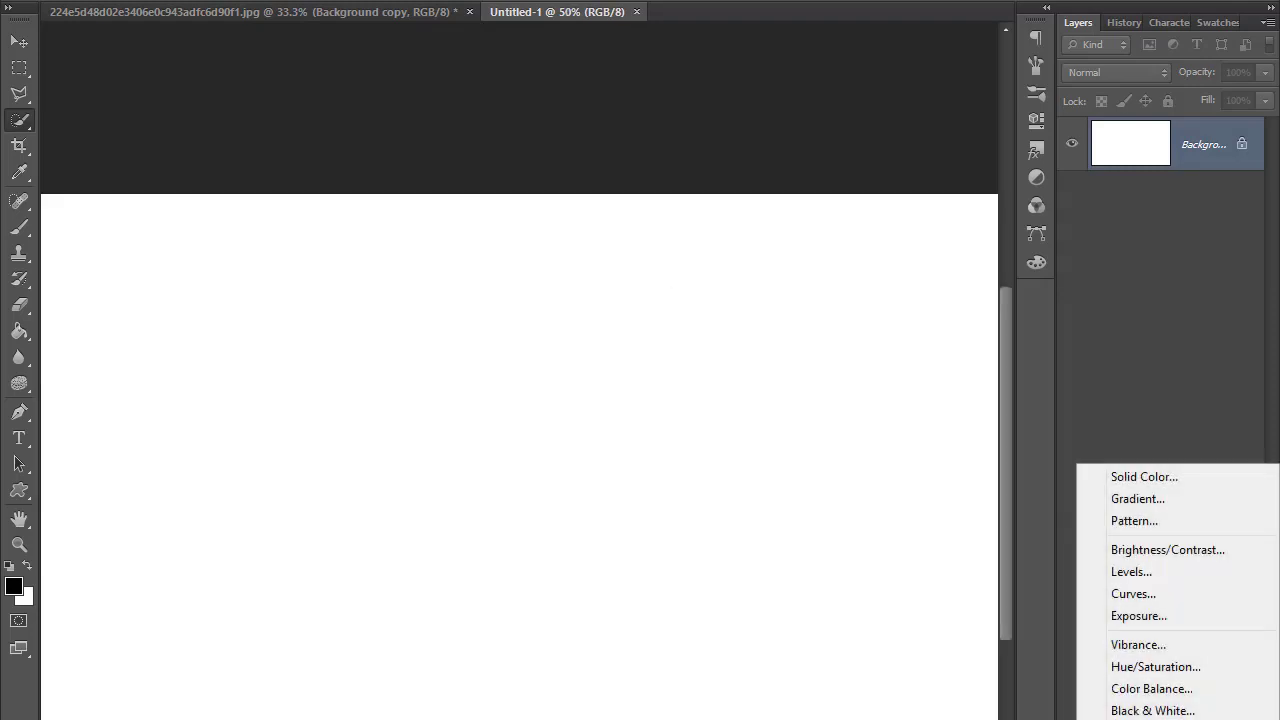
left_click(1165, 506)
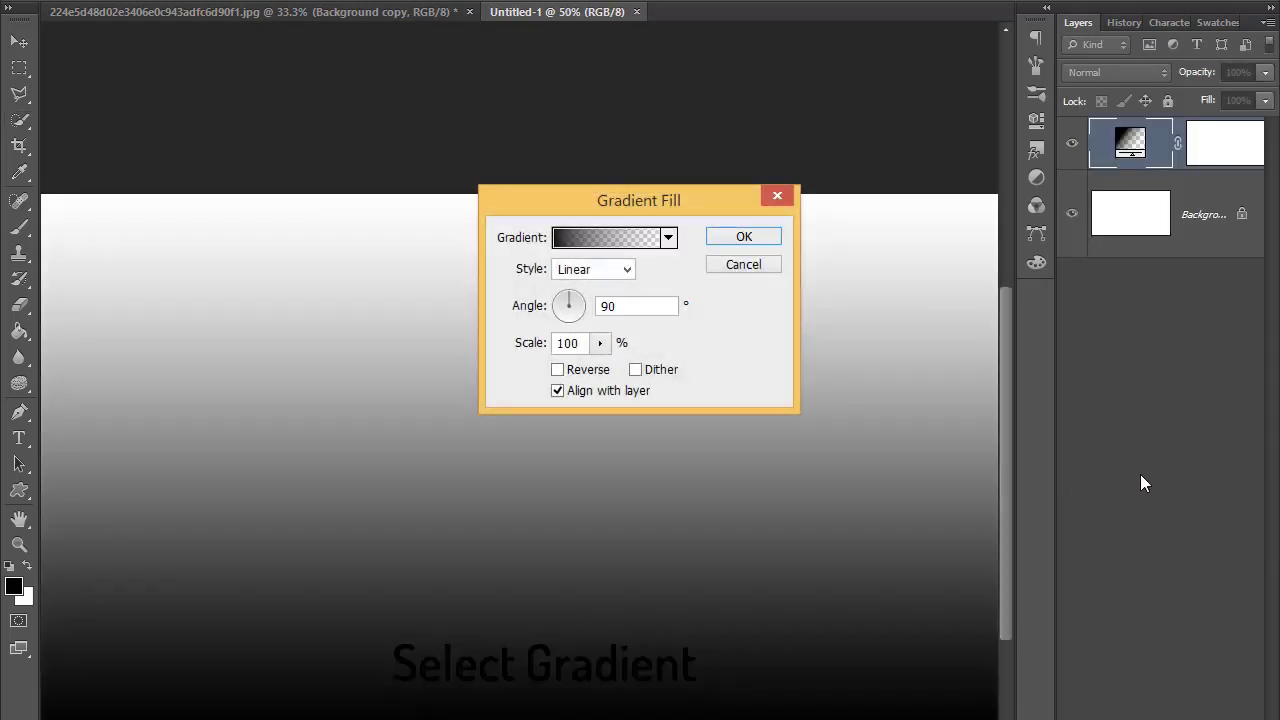
left_click(618, 277)
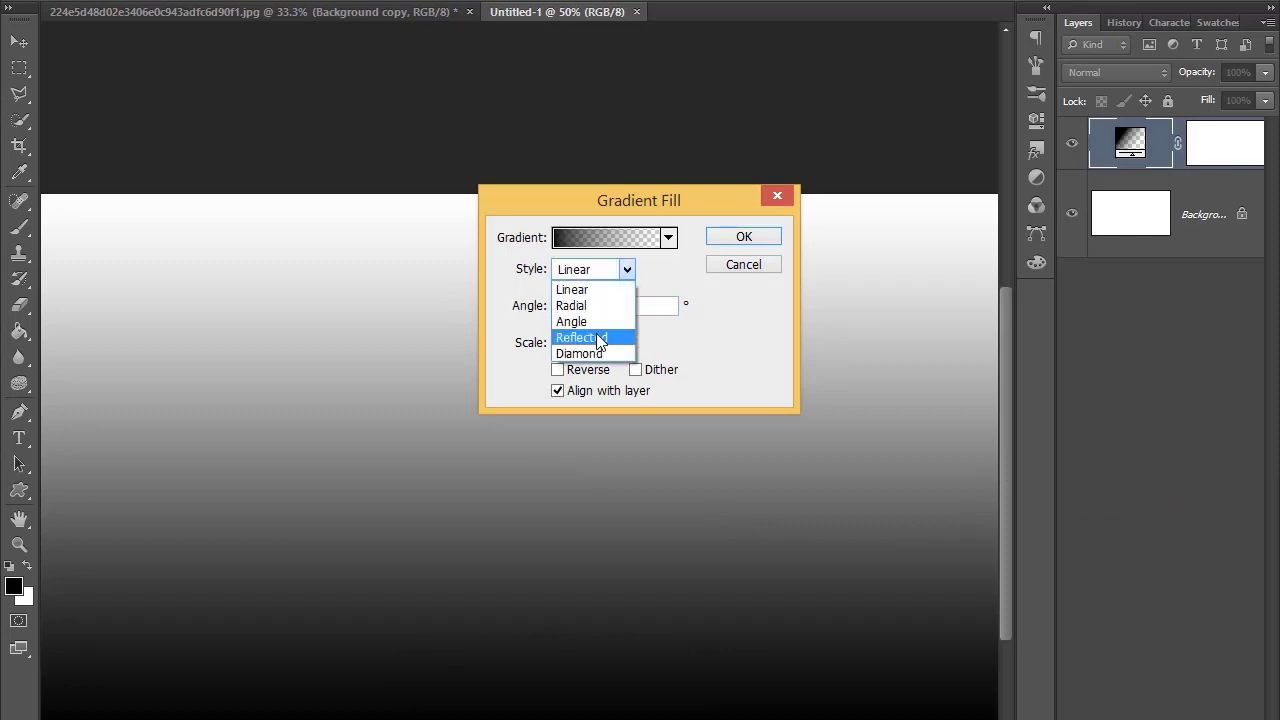
left_click(600, 338)
left_click(624, 270)
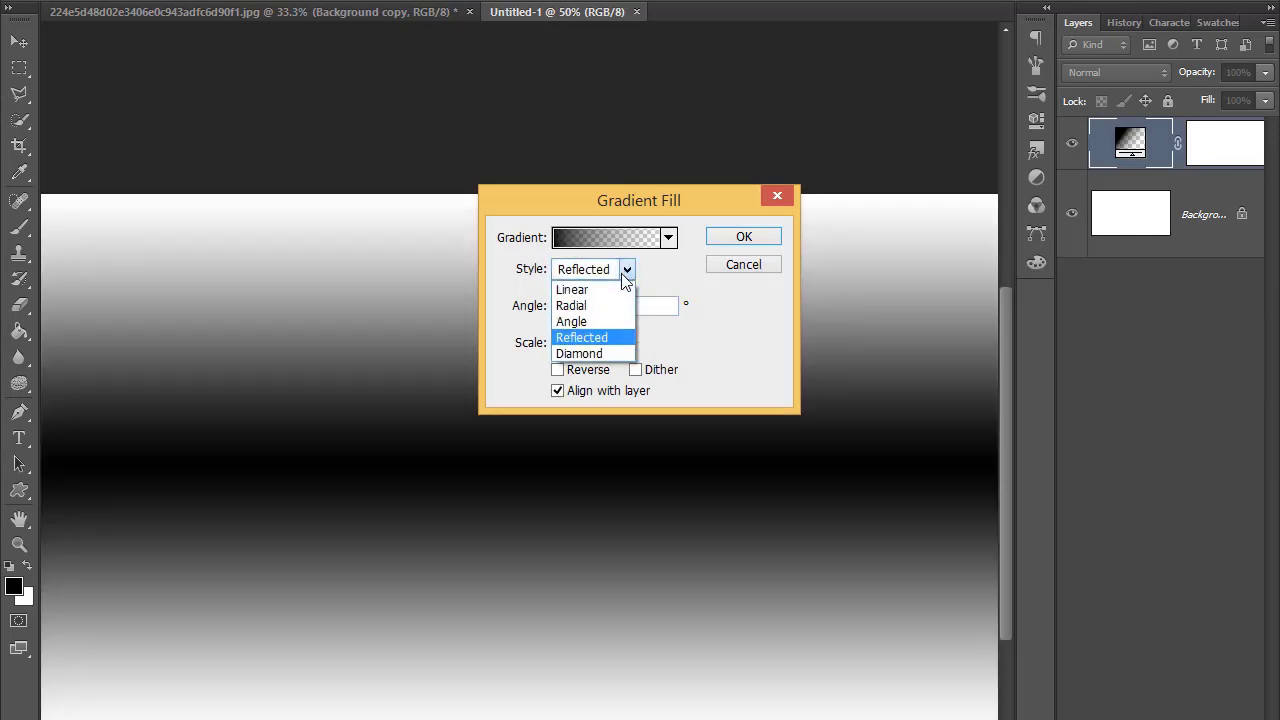
left_click(598, 353)
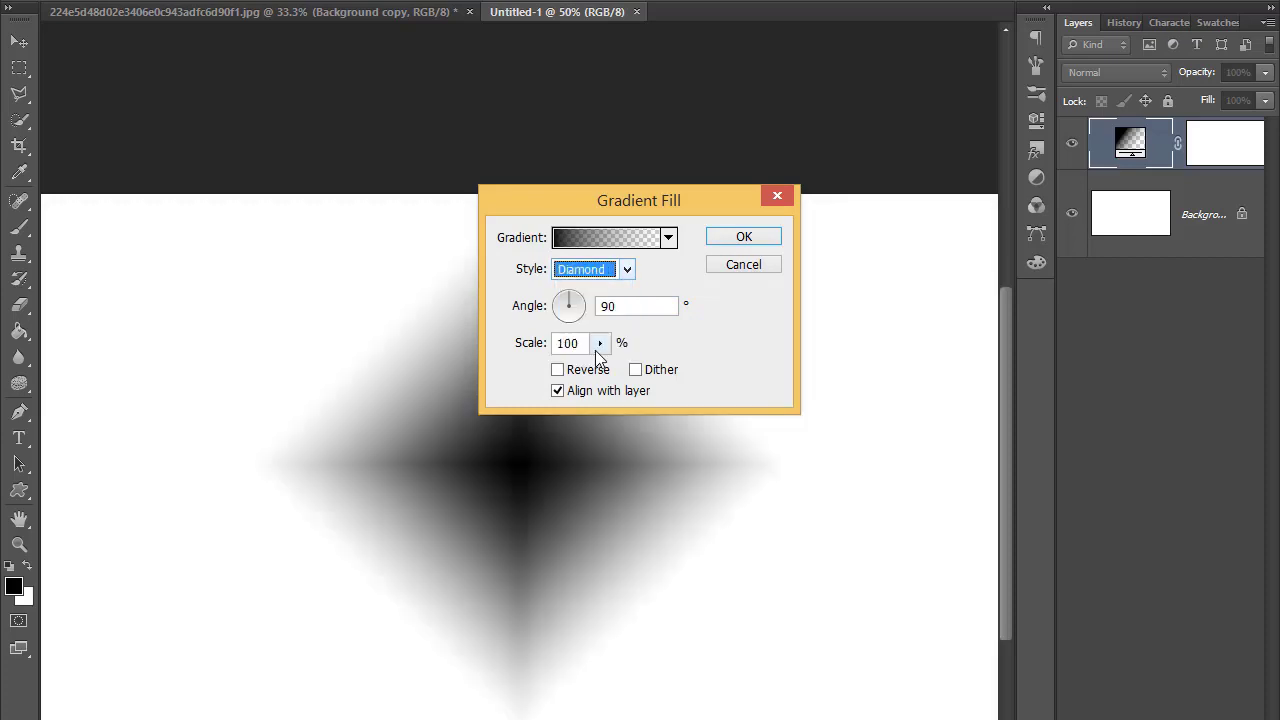
left_click(625, 272)
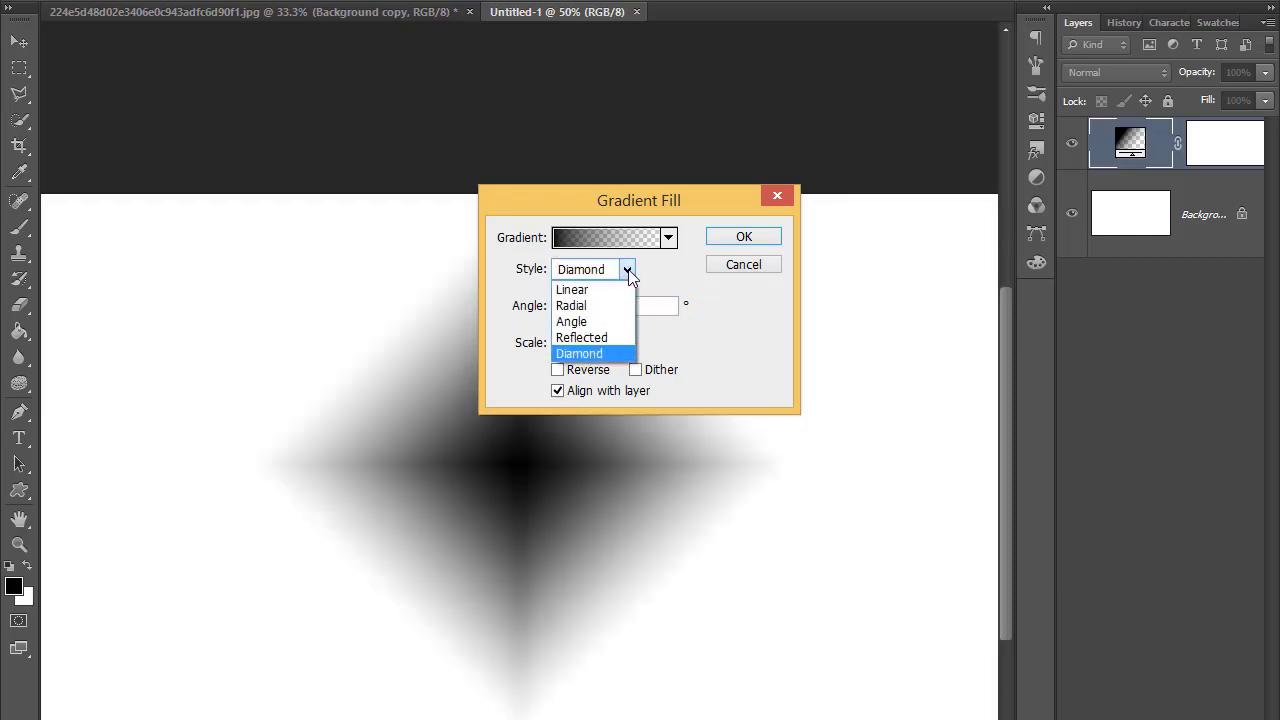
left_click(587, 306)
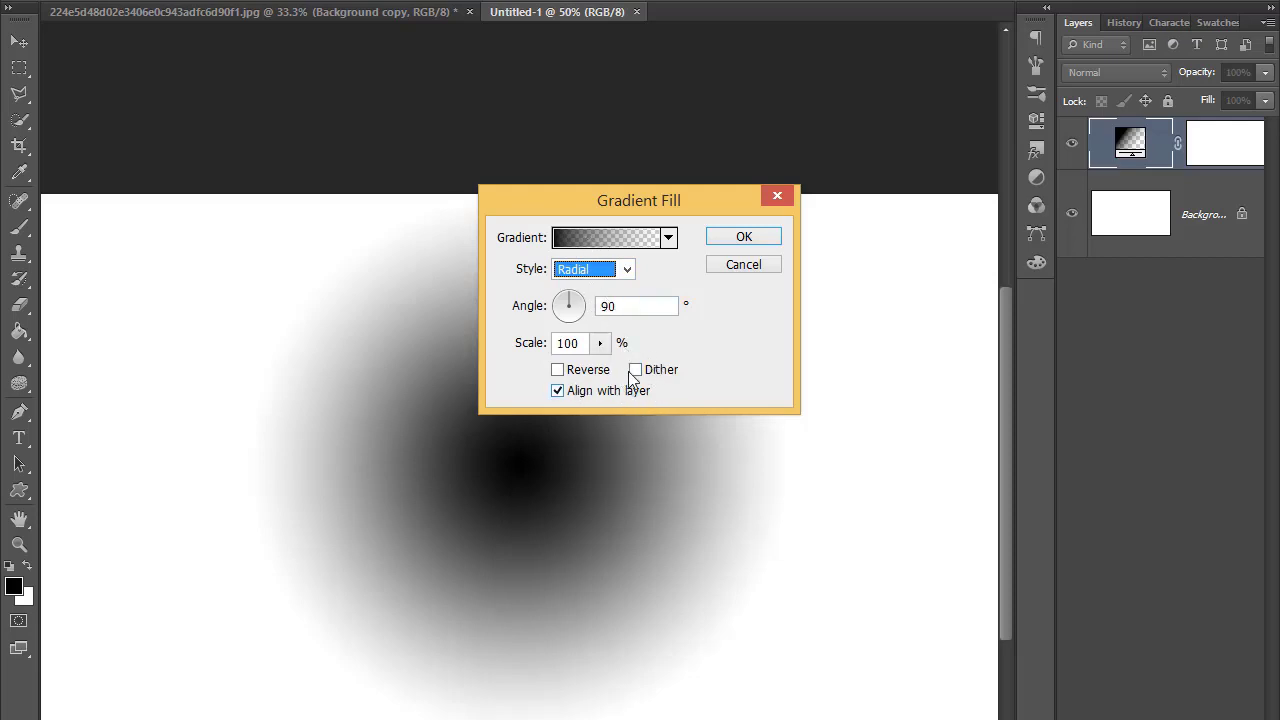
Make the gradient dithered and reversed at 318% scale, white centre to grey edges.
left_click(636, 370)
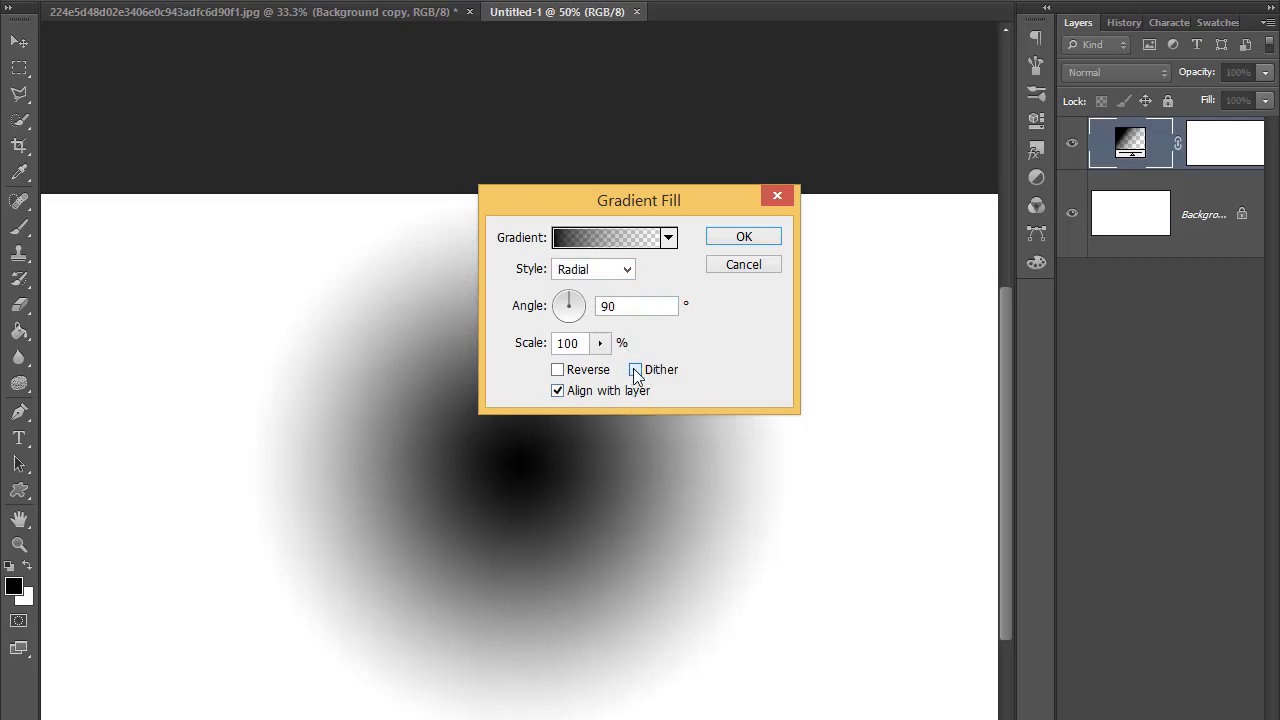
left_click(557, 370)
left_click(557, 370)
left_click(600, 343)
mouse_move(600, 366)
left_mouse_down()
mouse_move(659, 363)
mouse_move(587, 367)
mouse_move(702, 363)
left_mouse_up()
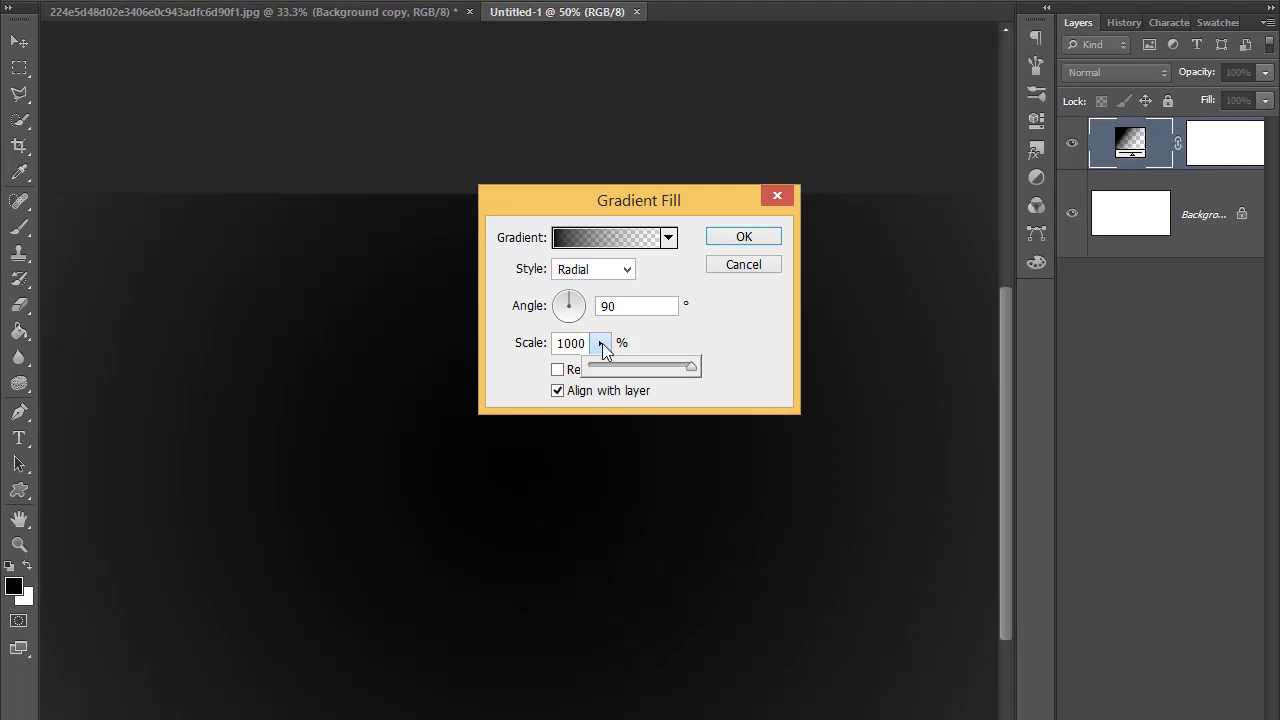
left_click(566, 370)
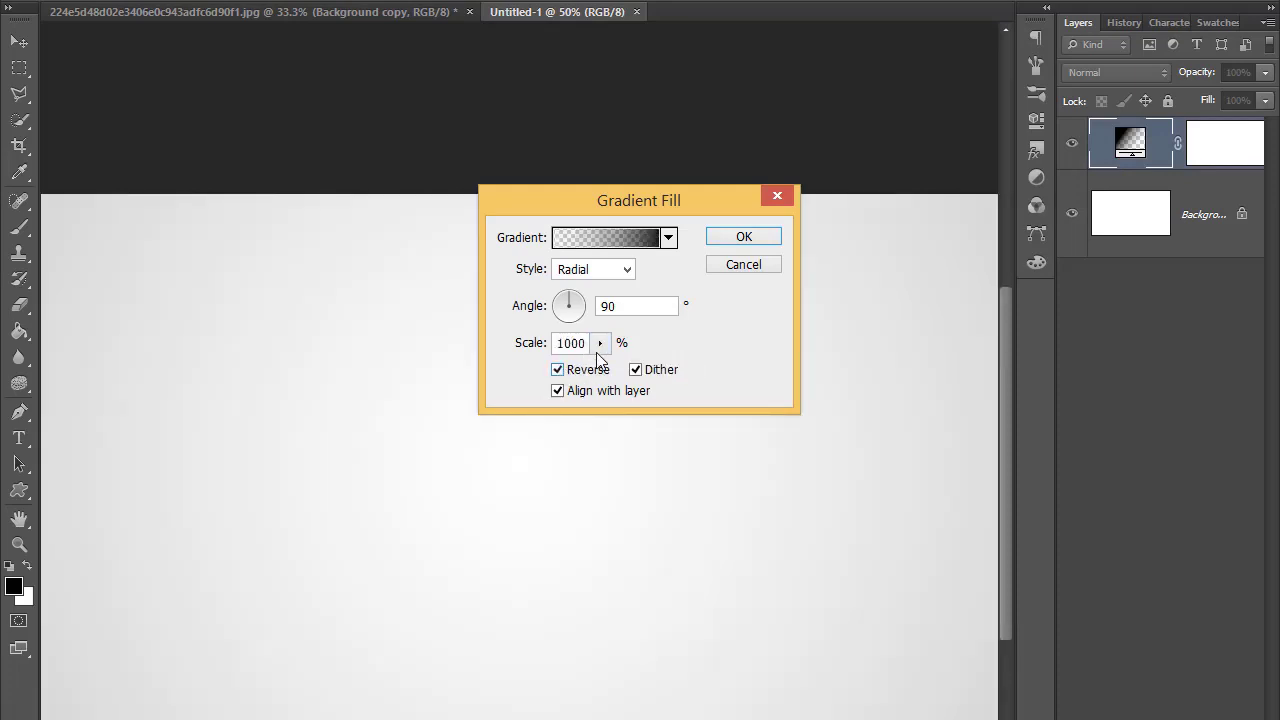
left_click(600, 343)
left_click_drag(603, 365, 531, 367)
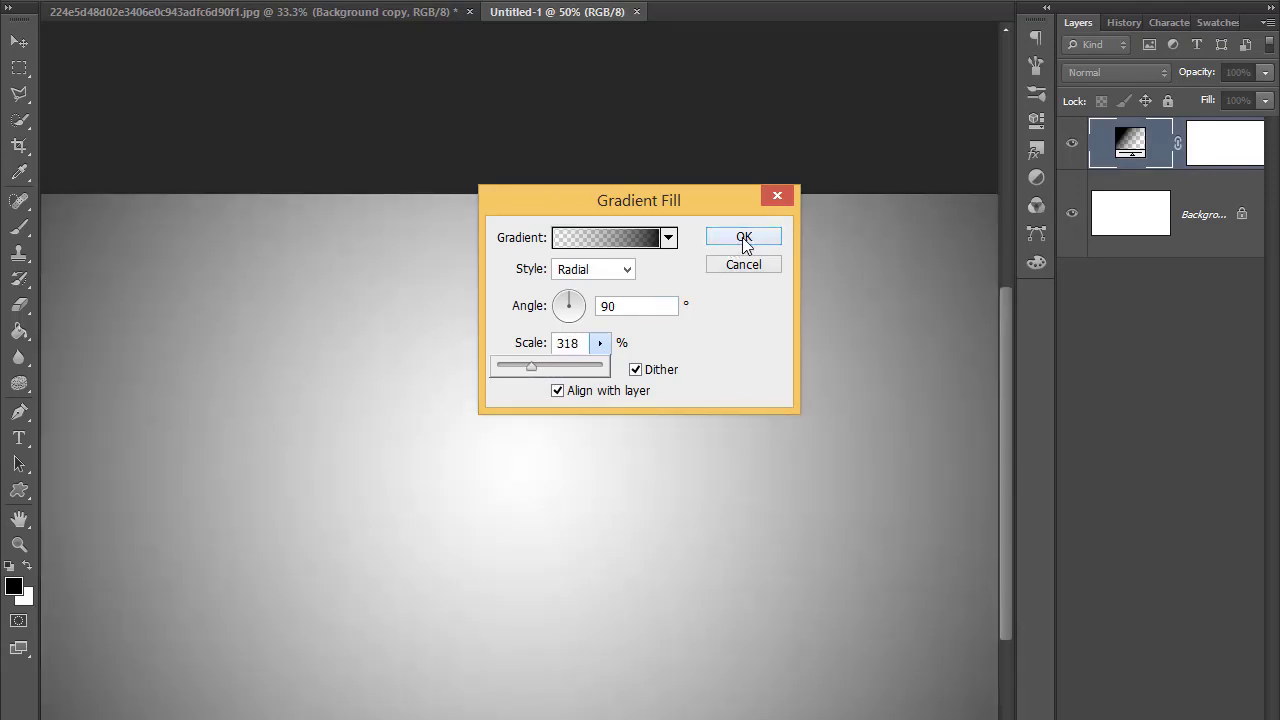
left_click(744, 242)
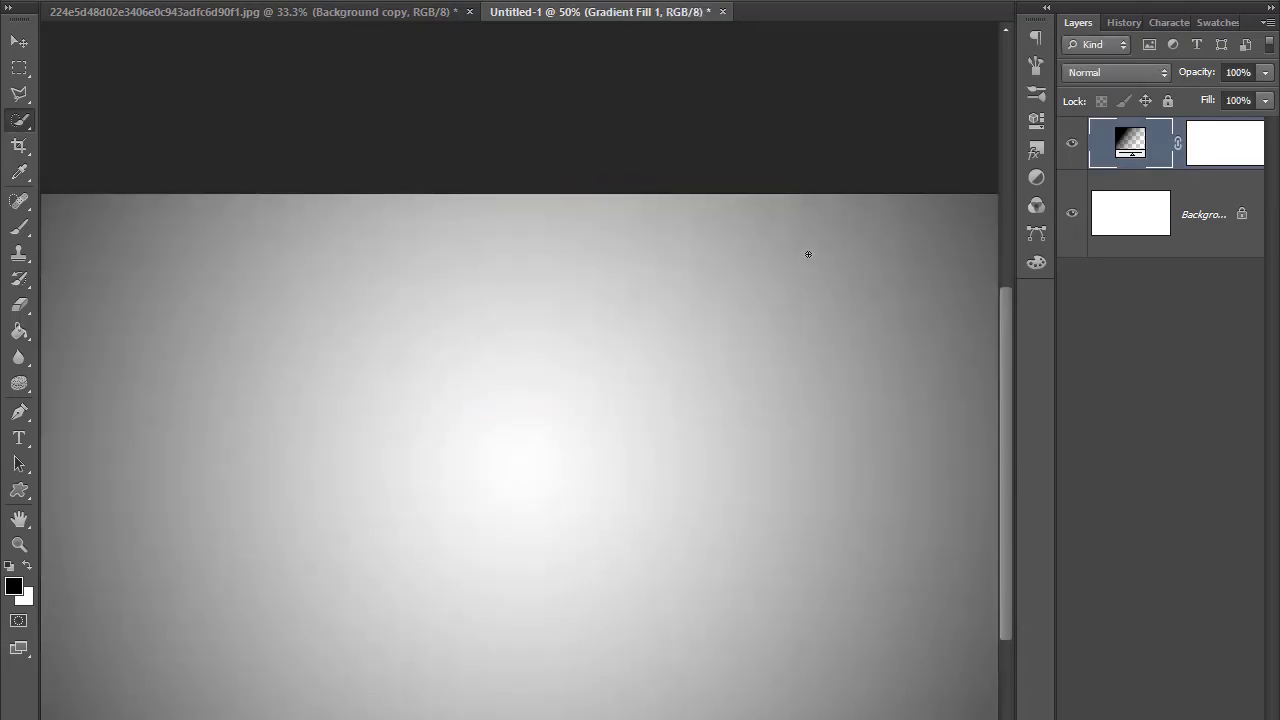
In the bearded-man photo, hide both Background and Background copy layers.
left_click(333, 15)
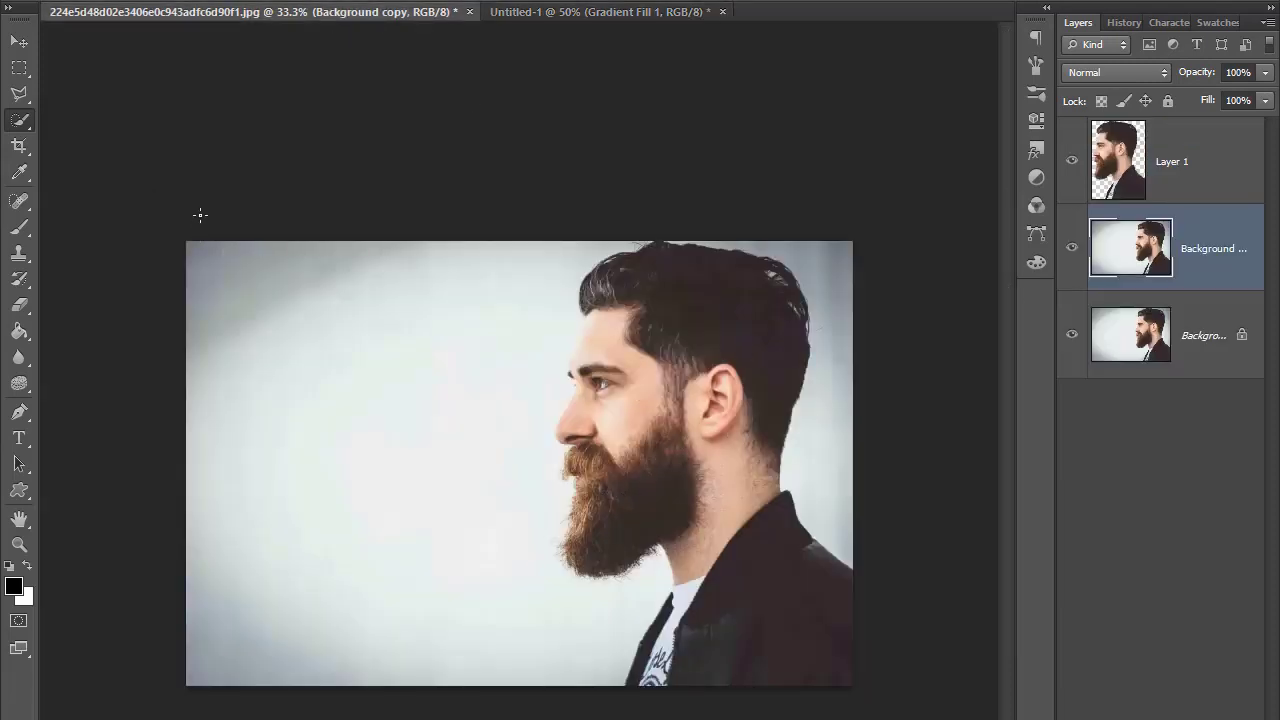
left_click(1071, 336)
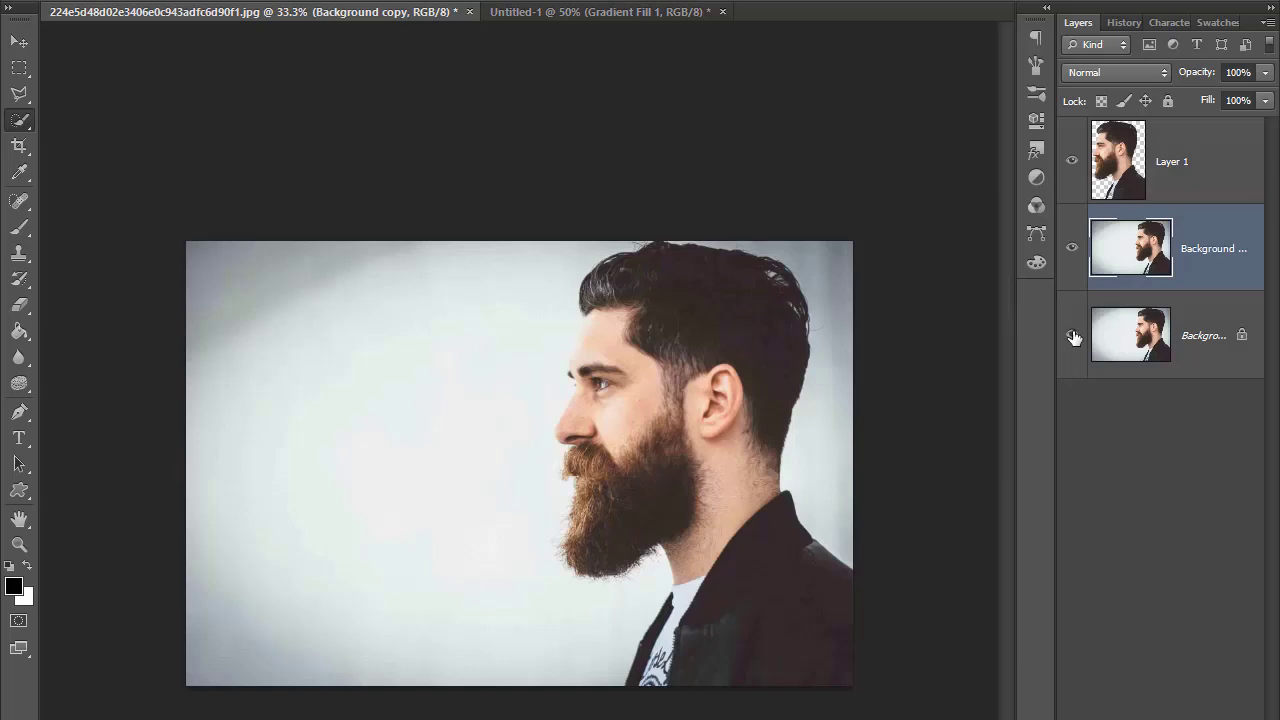
left_click(1072, 248)
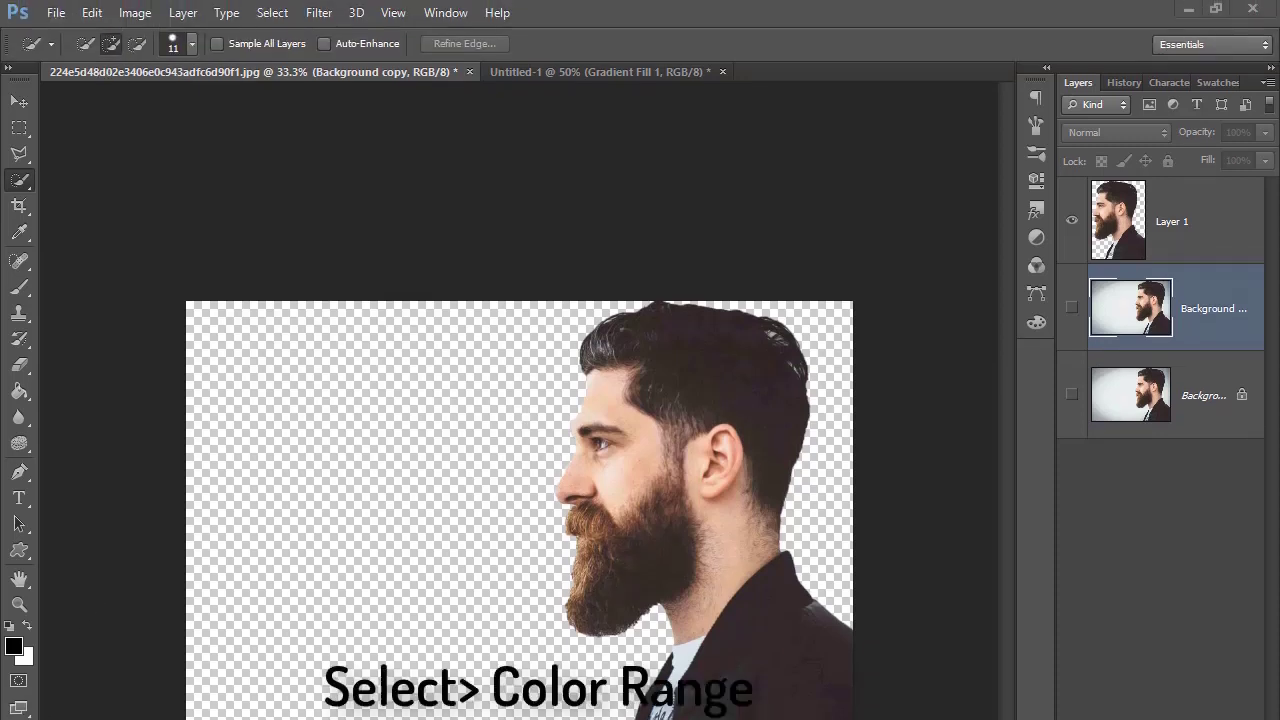
Select the man's dark hair, beard and jacket via Color Range at Fuzziness 200.
left_click(276, 12)
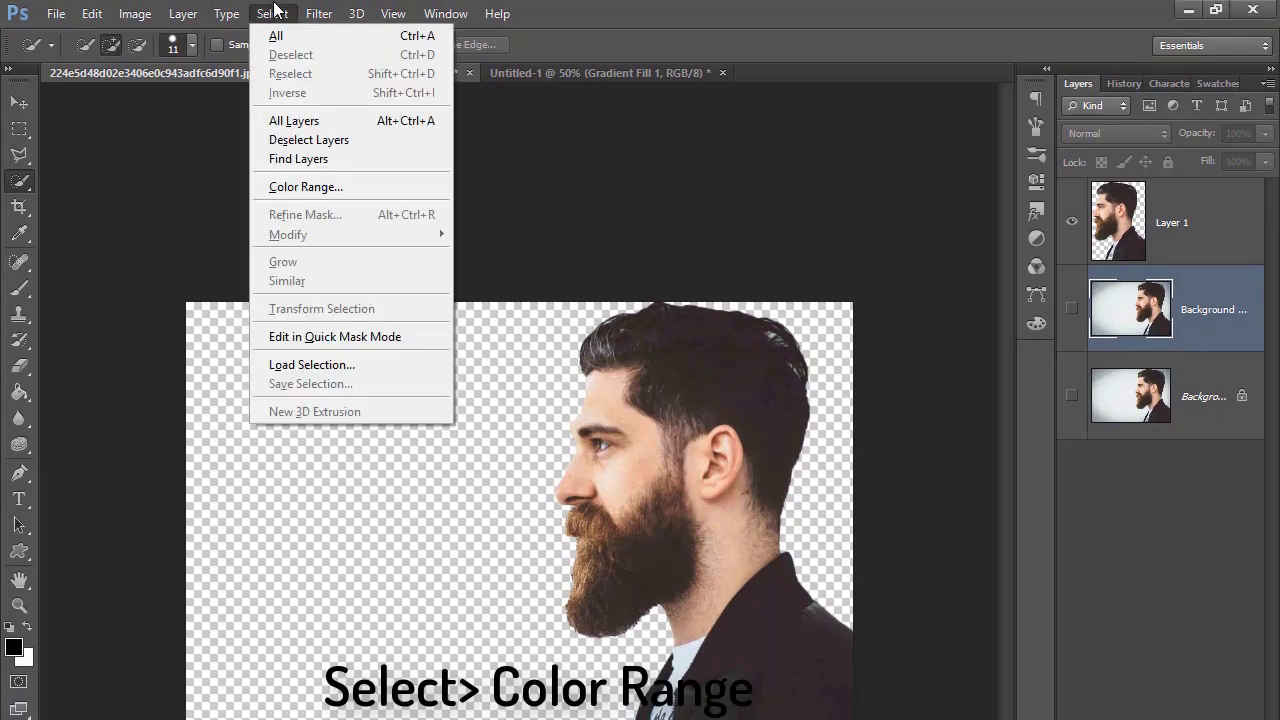
left_click(296, 188)
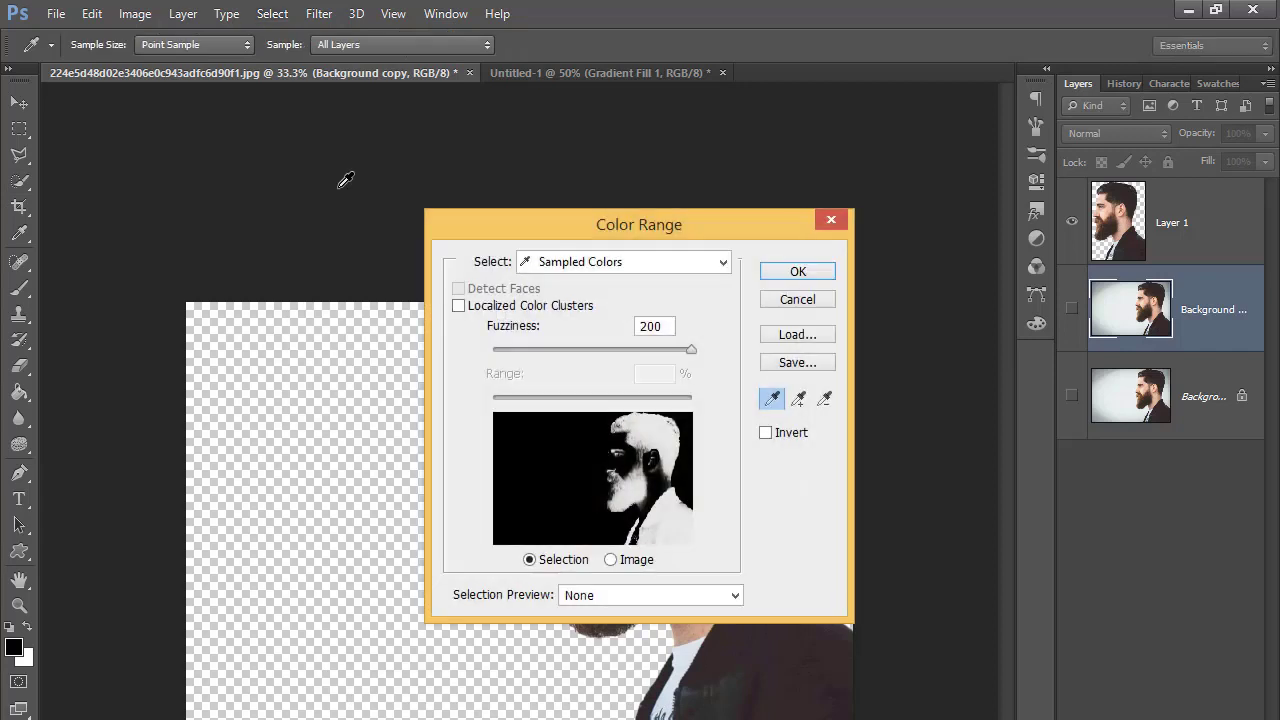
left_click(634, 484)
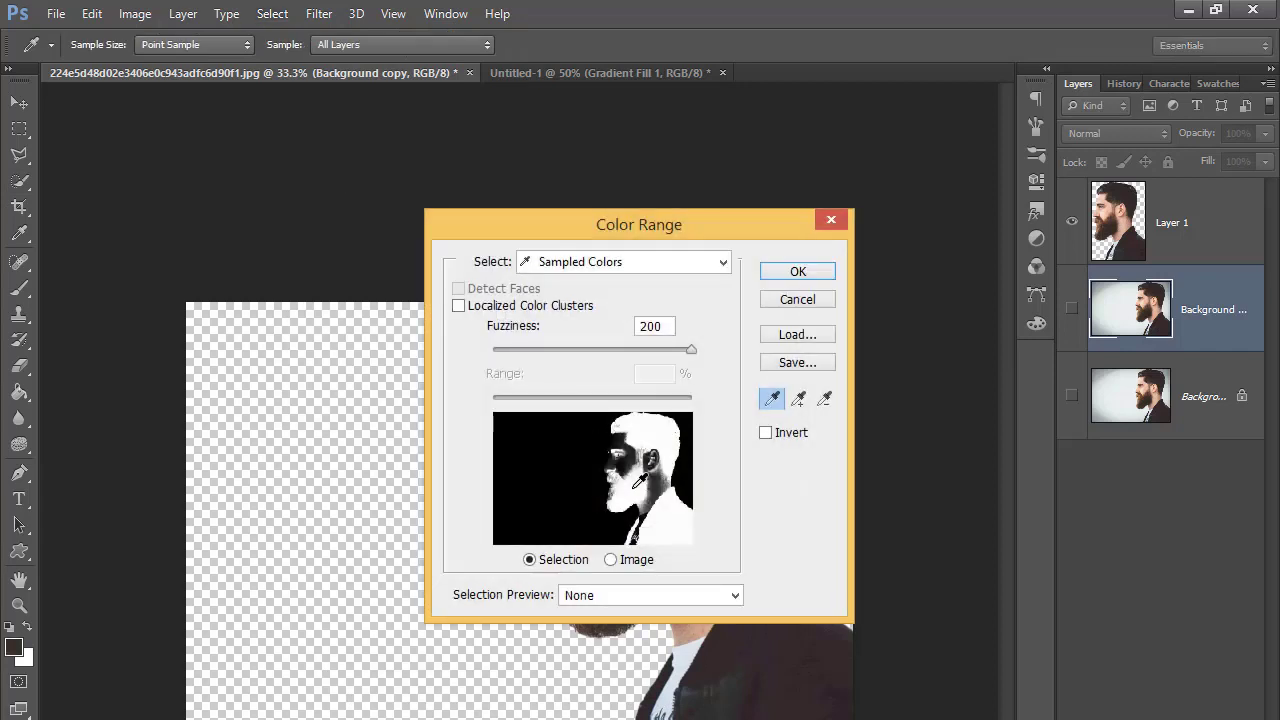
left_click(800, 272)
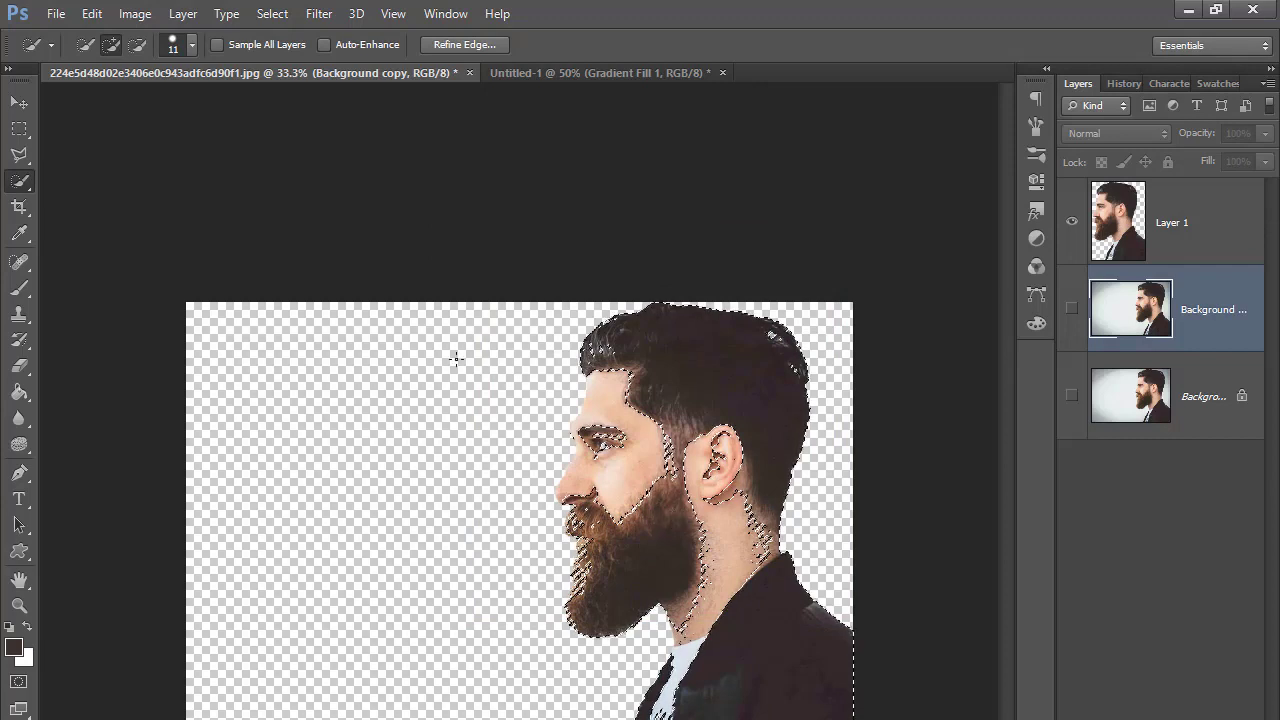
Dismiss the hidden-layer warnings and show both background layers again.
left_click(19, 103)
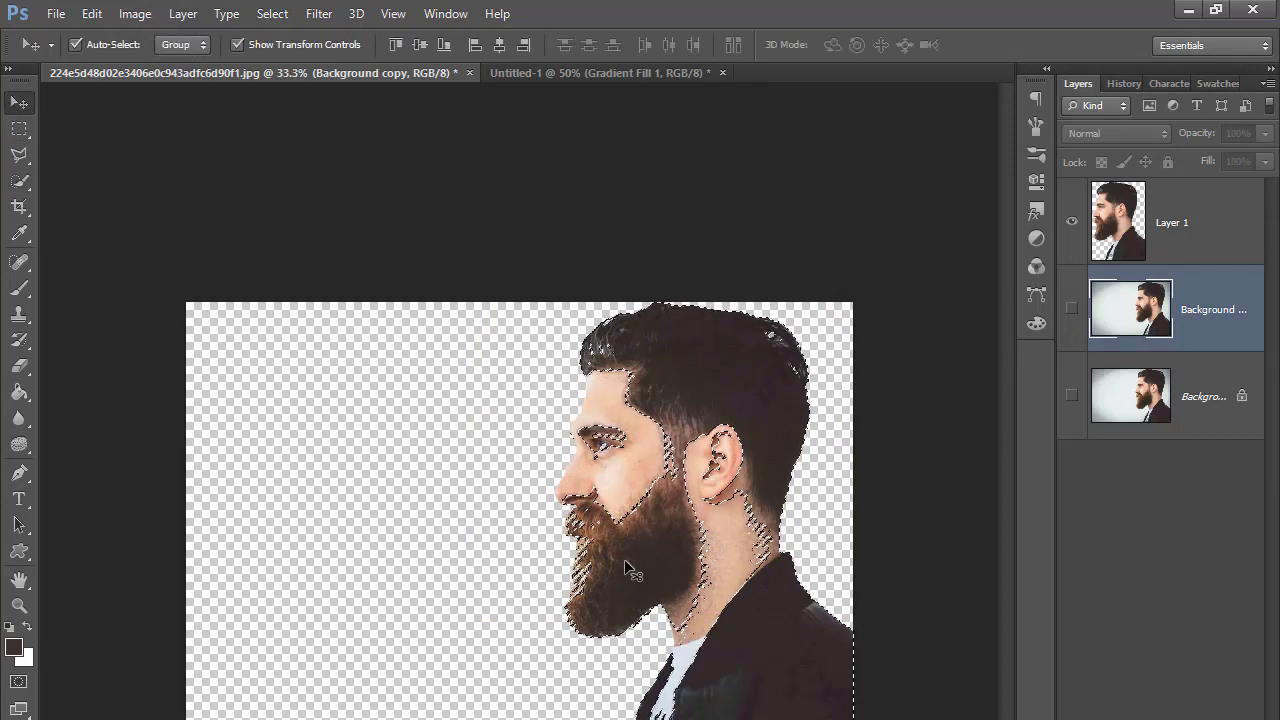
left_click(558, 548)
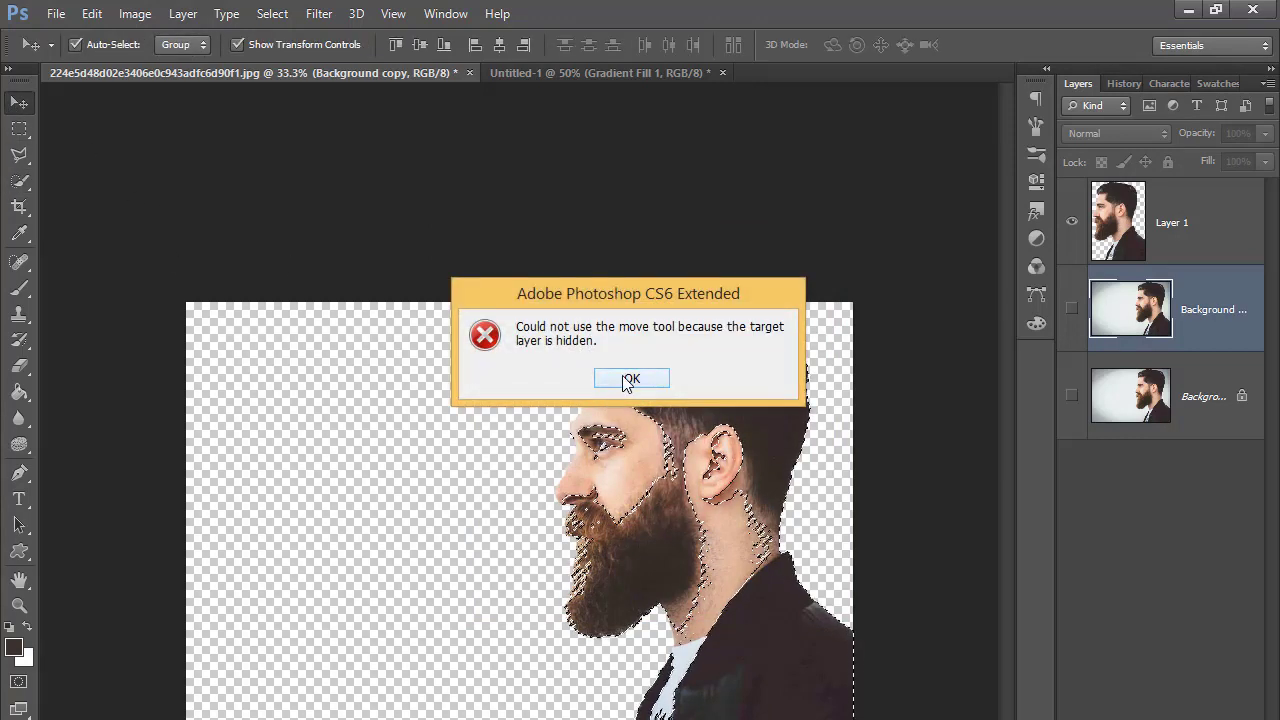
left_click(630, 378)
left_click(722, 432)
key("Return")
left_click(1072, 309)
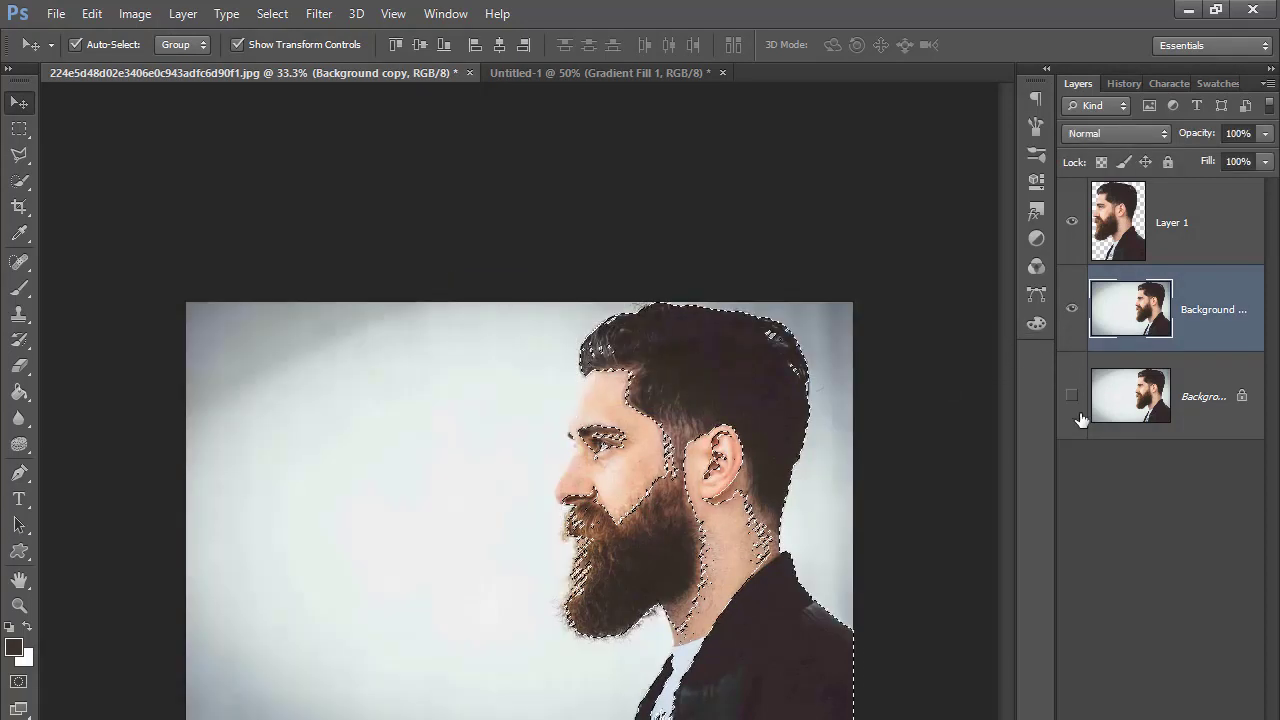
left_click(1070, 398)
Drag Layer 1's cut-out man onto the Untitled-1 gradient document.
left_click(1172, 238)
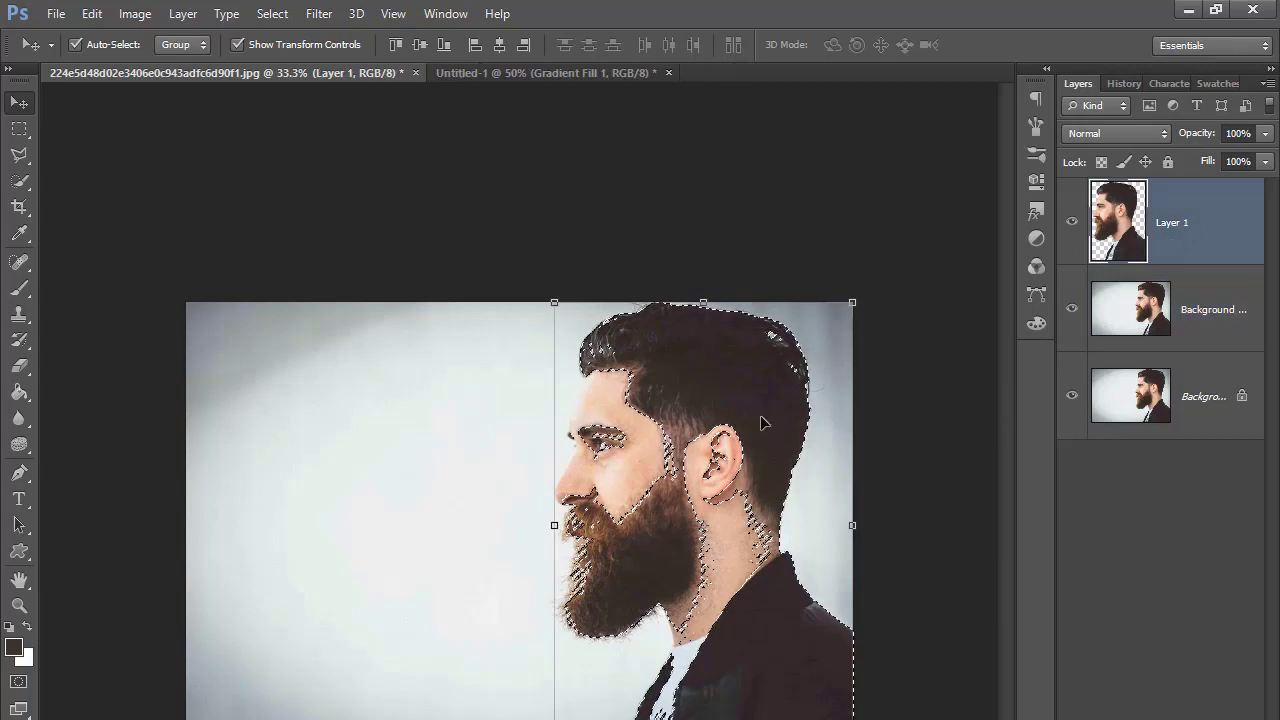
mouse_move(633, 497)
left_mouse_down()
mouse_move(393, 519)
mouse_move(338, 494)
left_mouse_up()
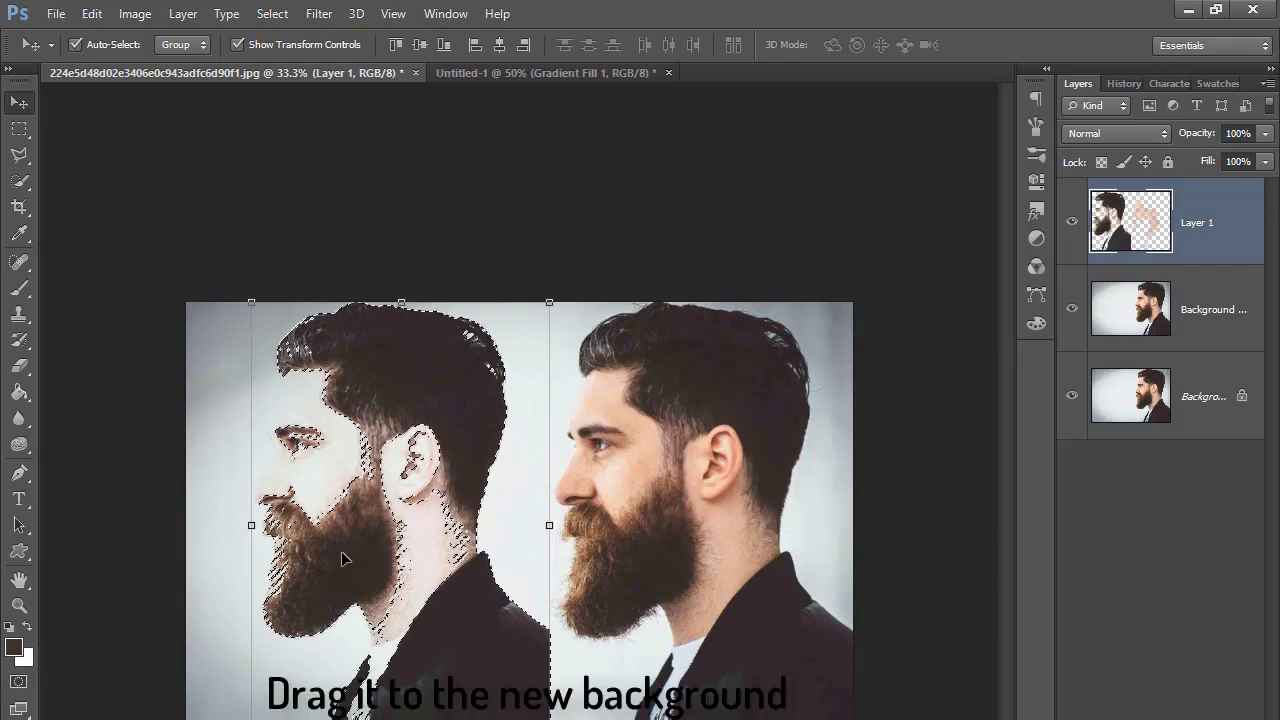
left_click_drag(345, 560, 566, 83)
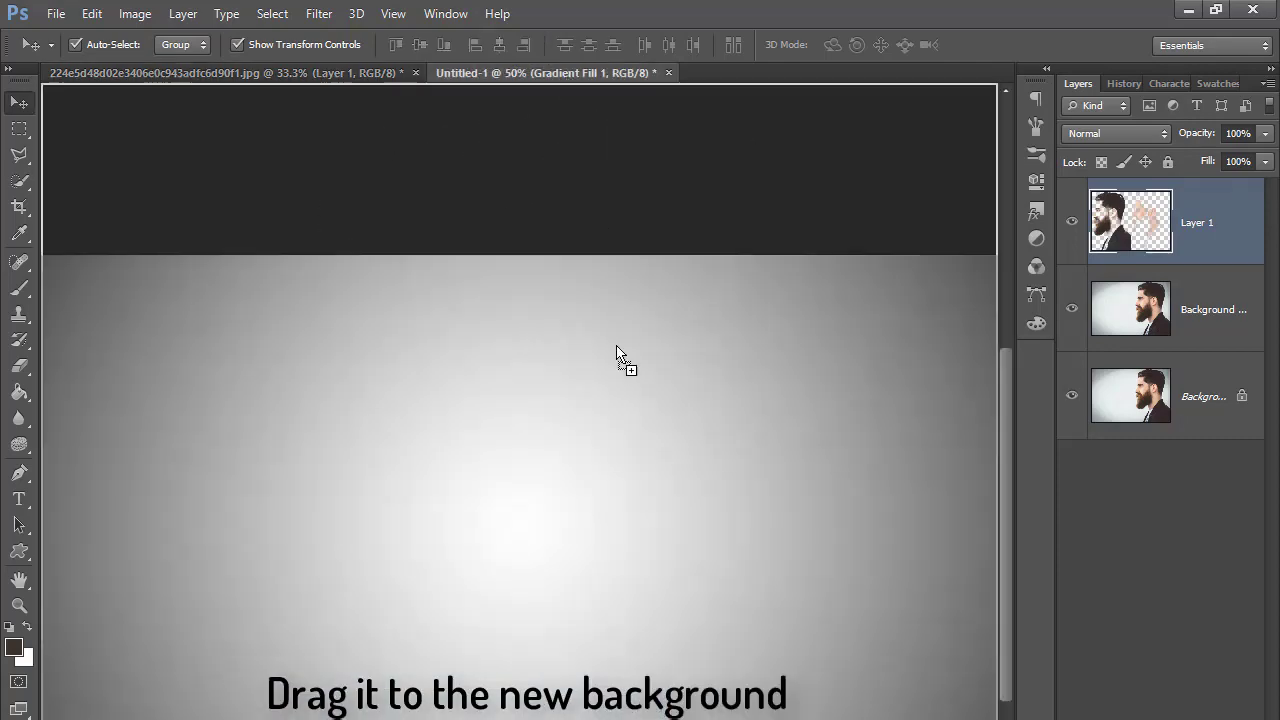
left_click_drag(566, 74, 580, 518)
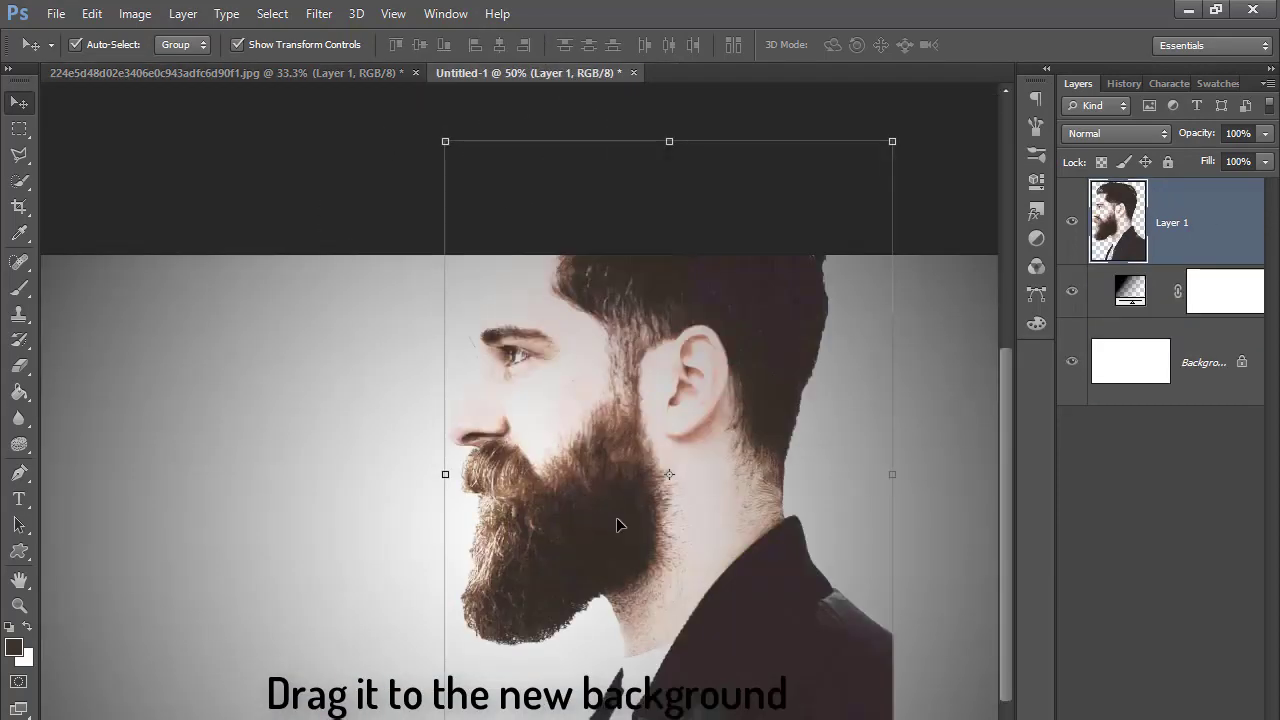
Free-transform the man smaller and position him in the upper middle of the canvas.
left_click(445, 142)
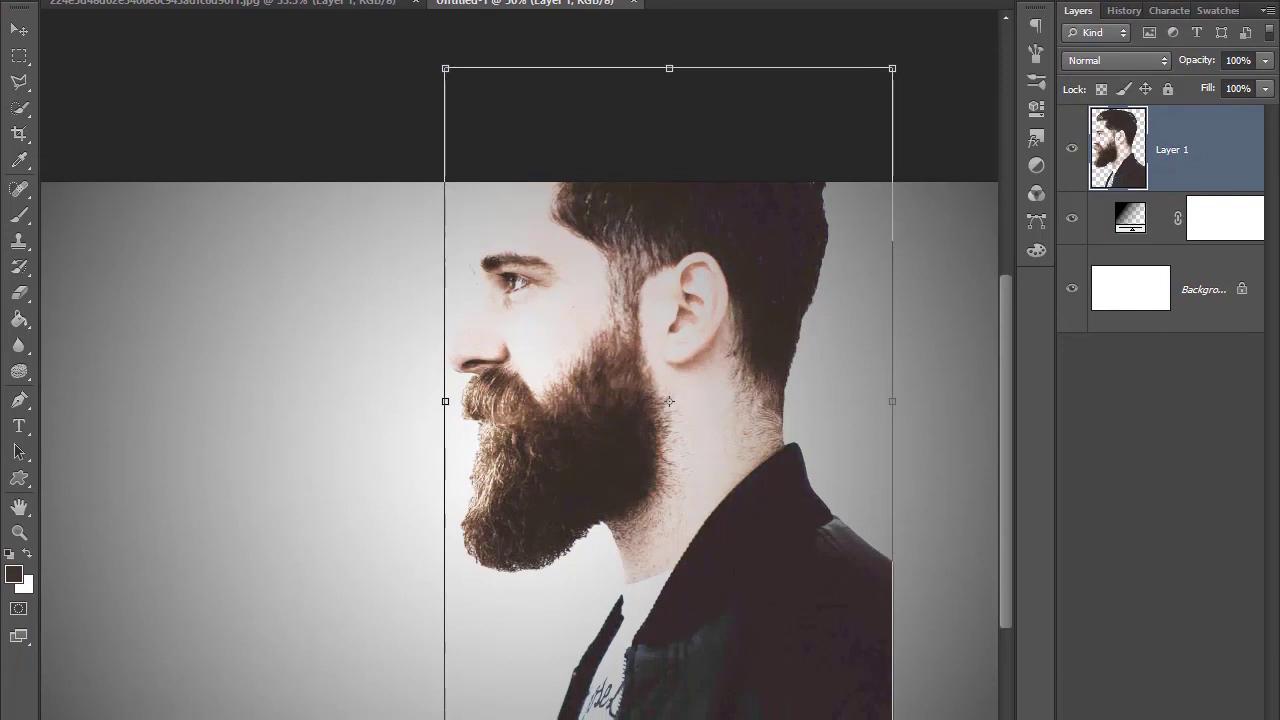
mouse_move(445, 68)
left_mouse_down()
mouse_move(531, 258)
mouse_move(564, 284)
left_mouse_up()
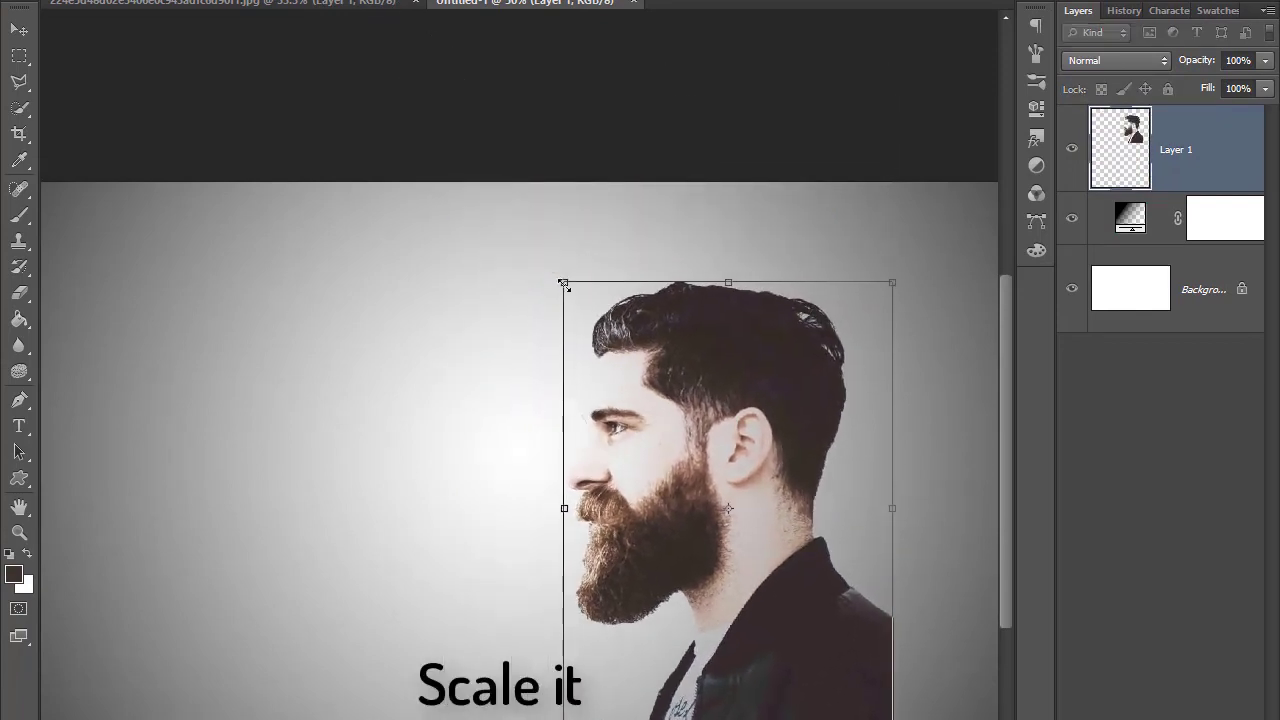
key("ctrl+z")
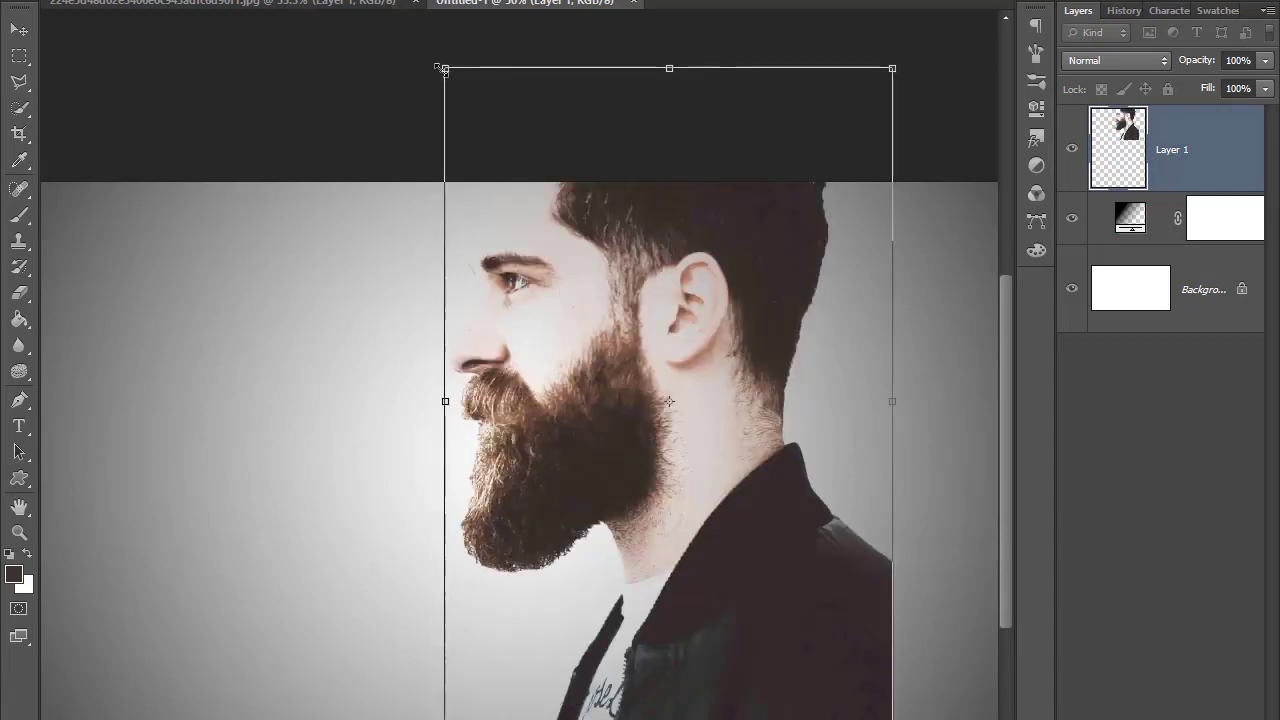
left_click_drag(447, 70, 613, 316)
mouse_move(724, 461)
left_mouse_down()
mouse_move(656, 446)
mouse_move(533, 362)
mouse_move(546, 383)
mouse_move(563, 376)
mouse_move(551, 372)
left_mouse_up()
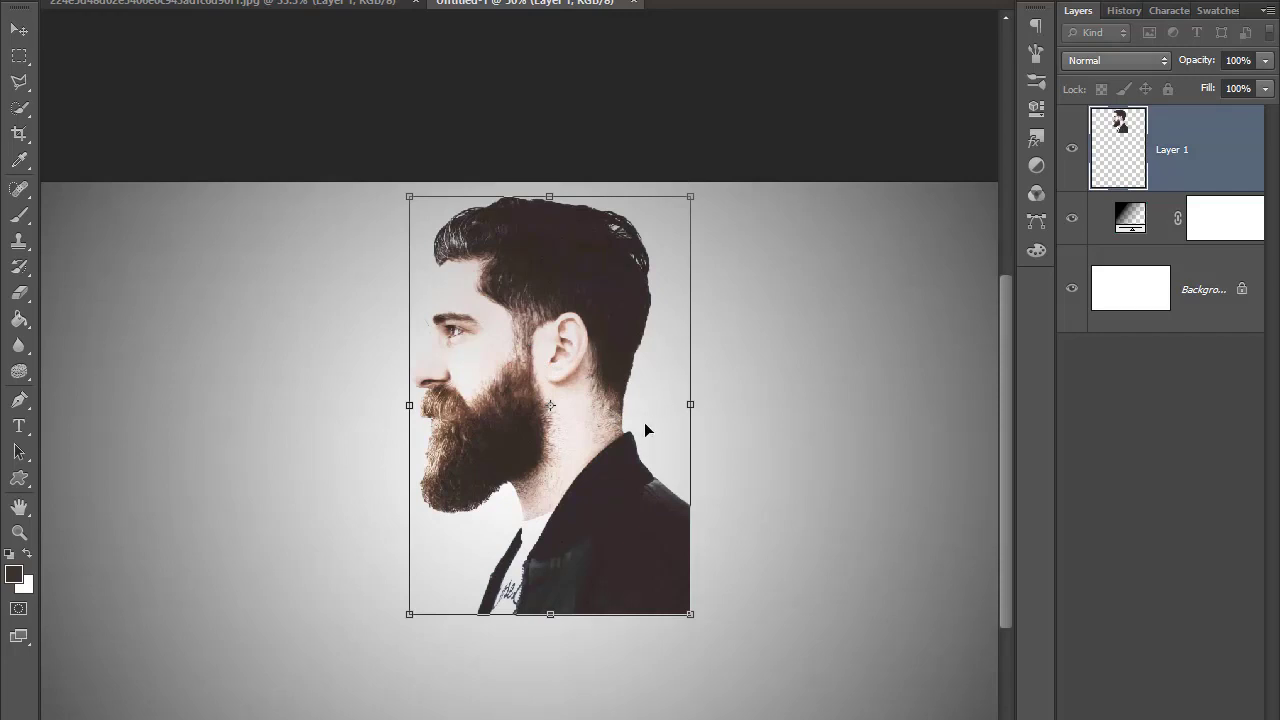
mouse_move(580, 297)
left_mouse_down()
mouse_move(550, 330)
mouse_move(558, 319)
left_mouse_up()
Commit the man's resize transform.
key("alt+f")
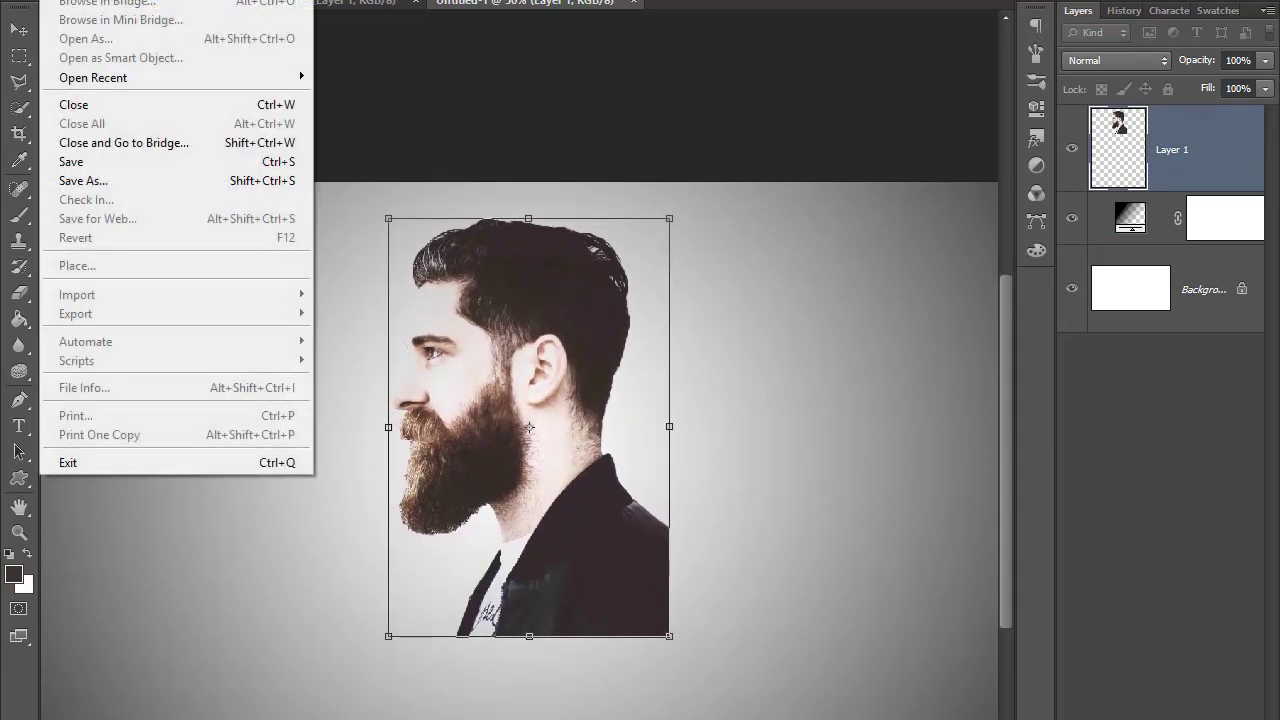
left_click(797, 119)
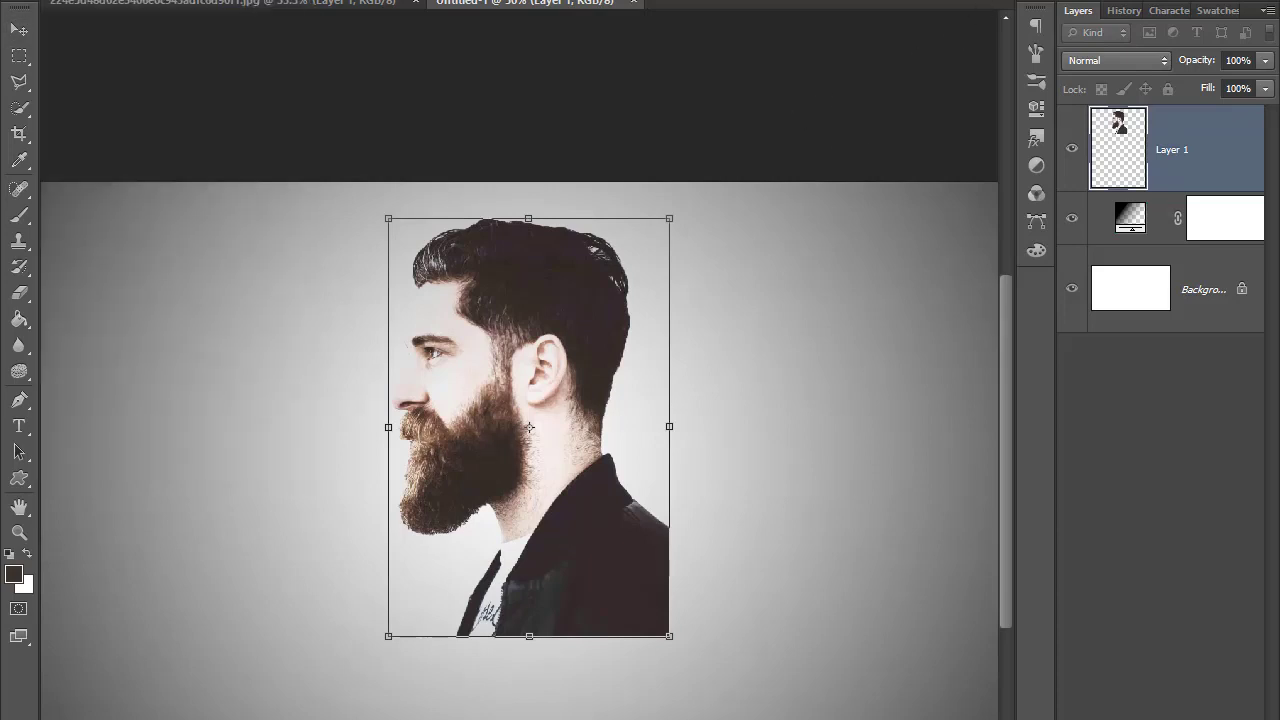
key("Return")
Place abstract-background-7 from the Wallpapers folder into Untitled-1.
key("alt+f")
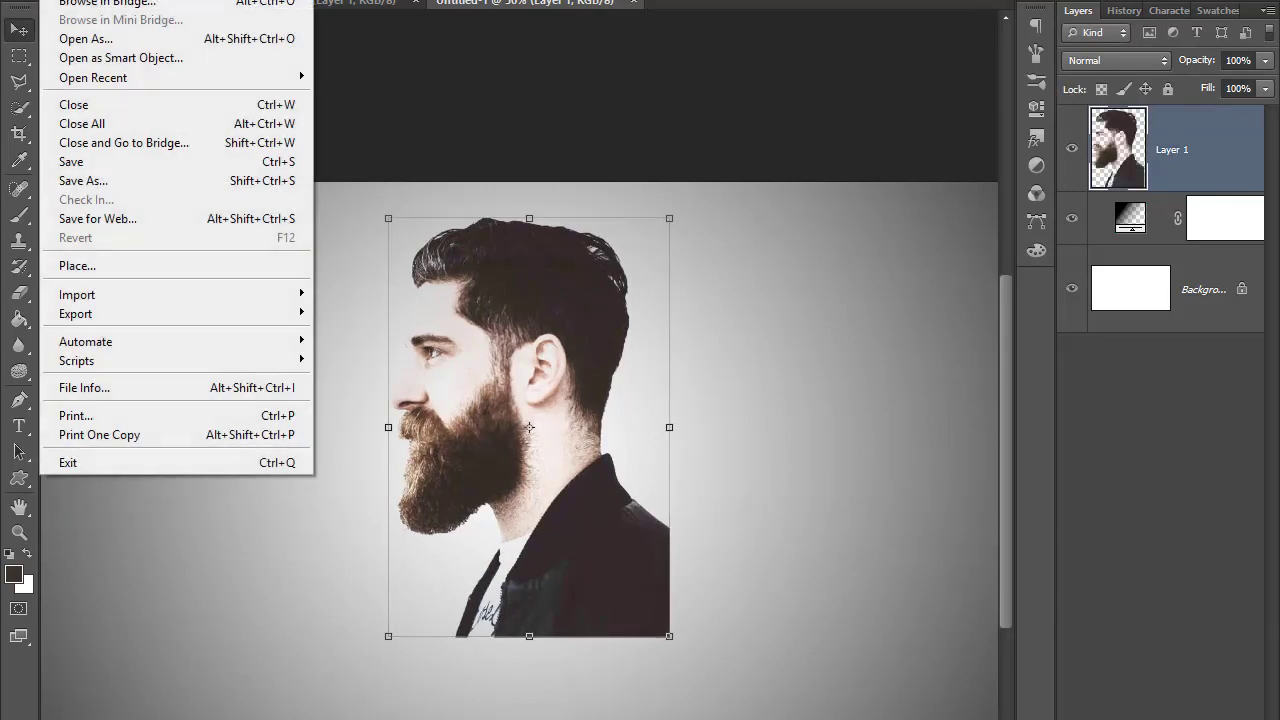
mouse_move(77, 294)
left_click(90, 265)
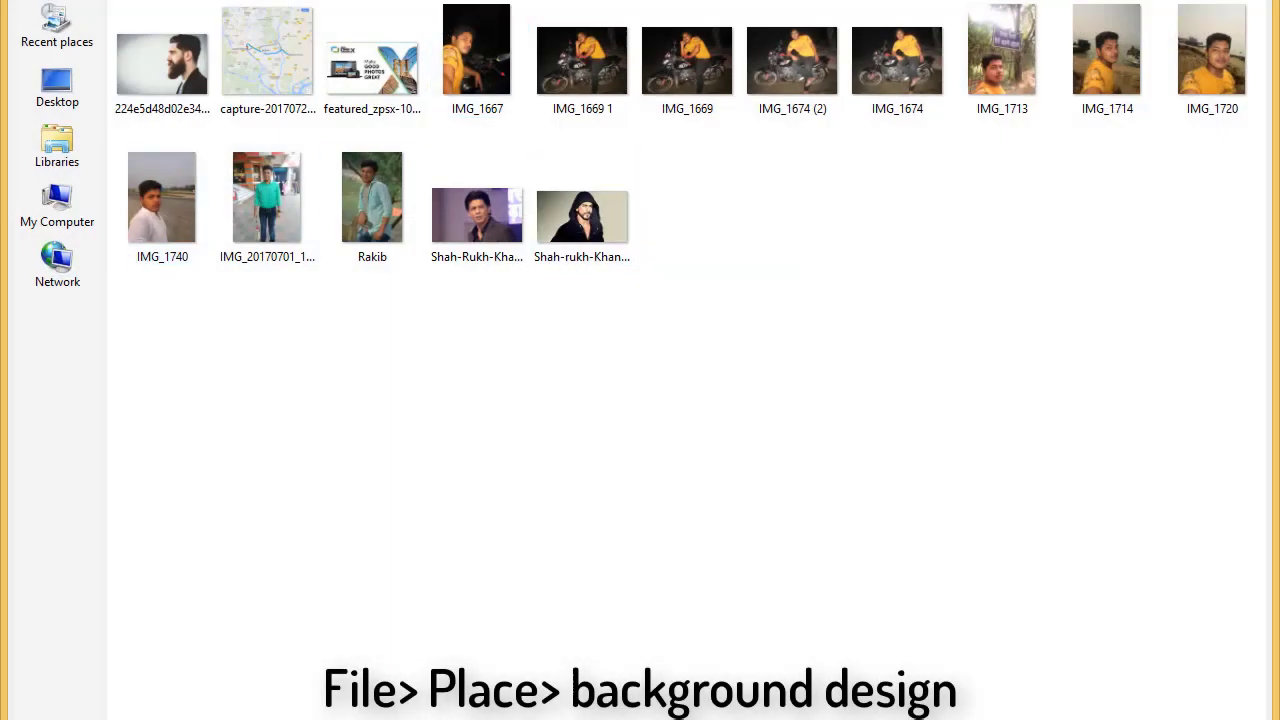
left_click(424, 3)
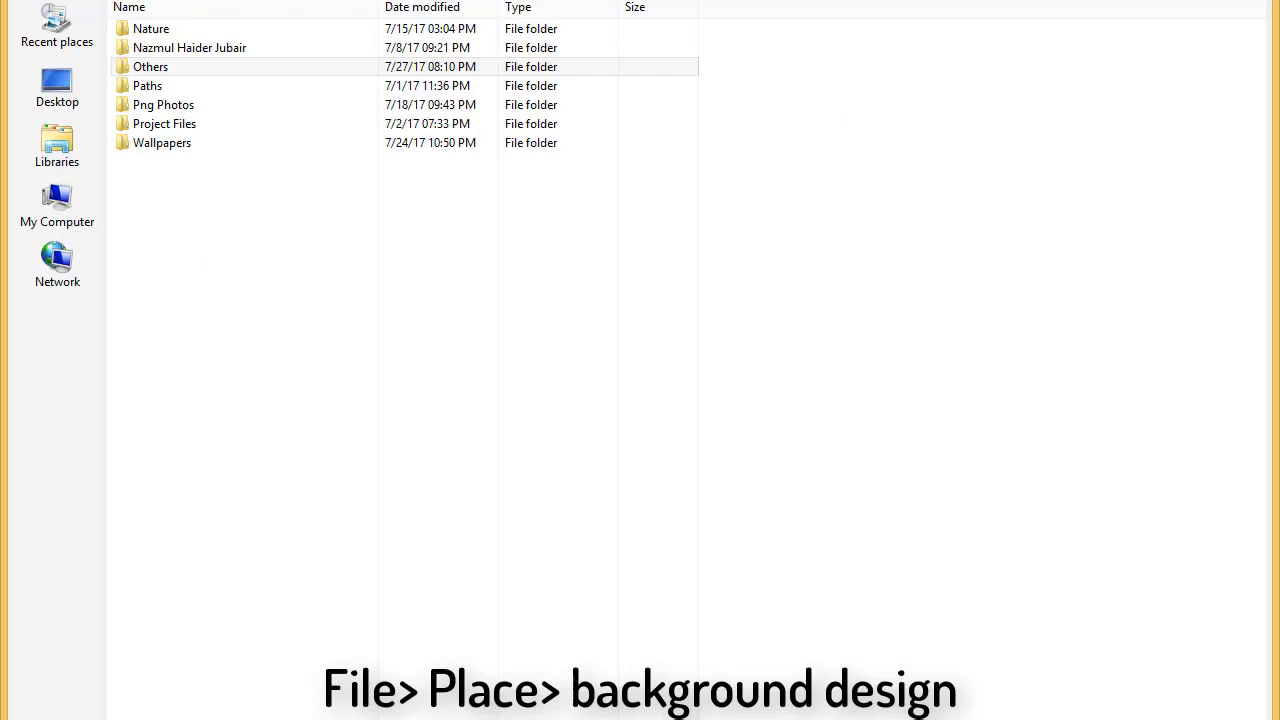
left_click(177, 33)
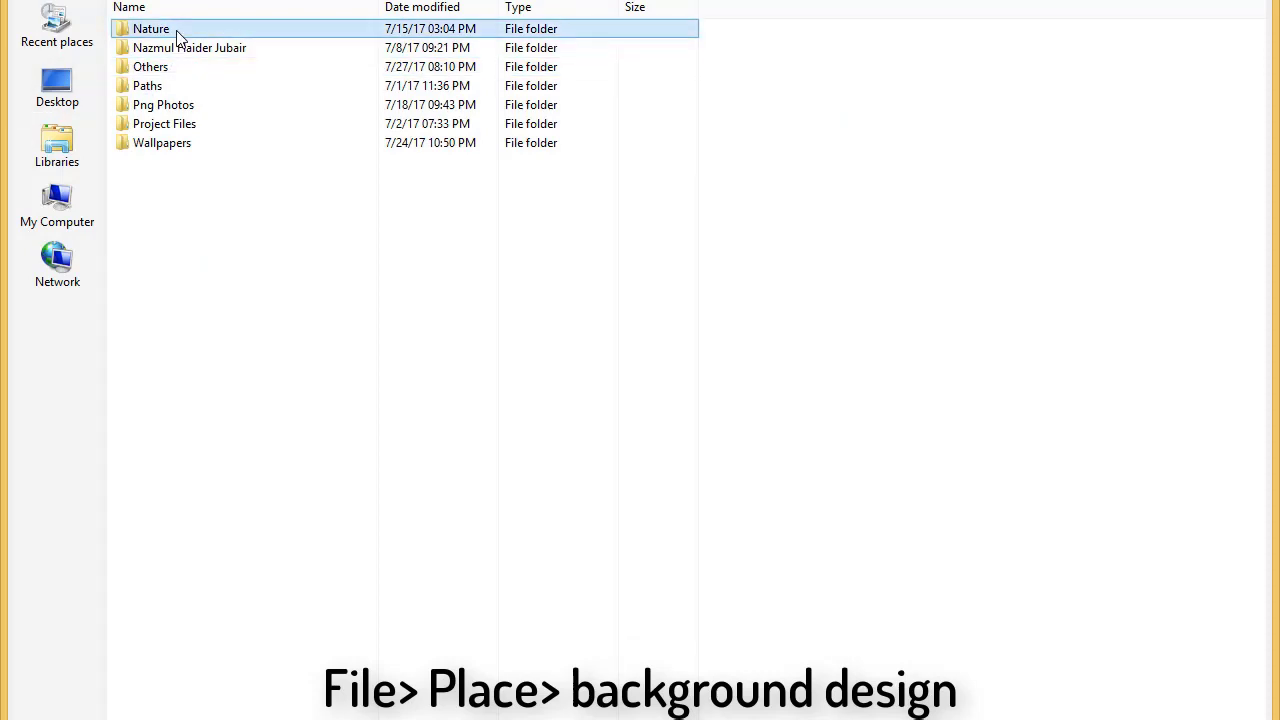
double_click(177, 33)
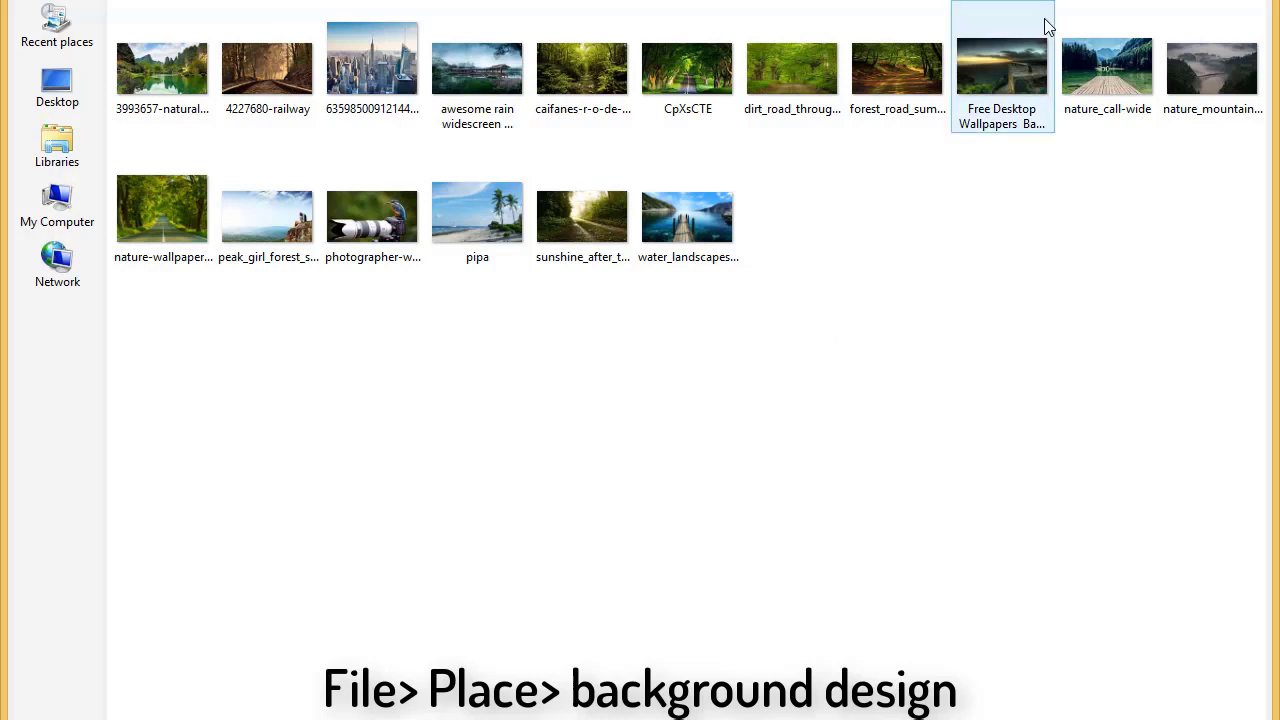
left_click(1006, 86)
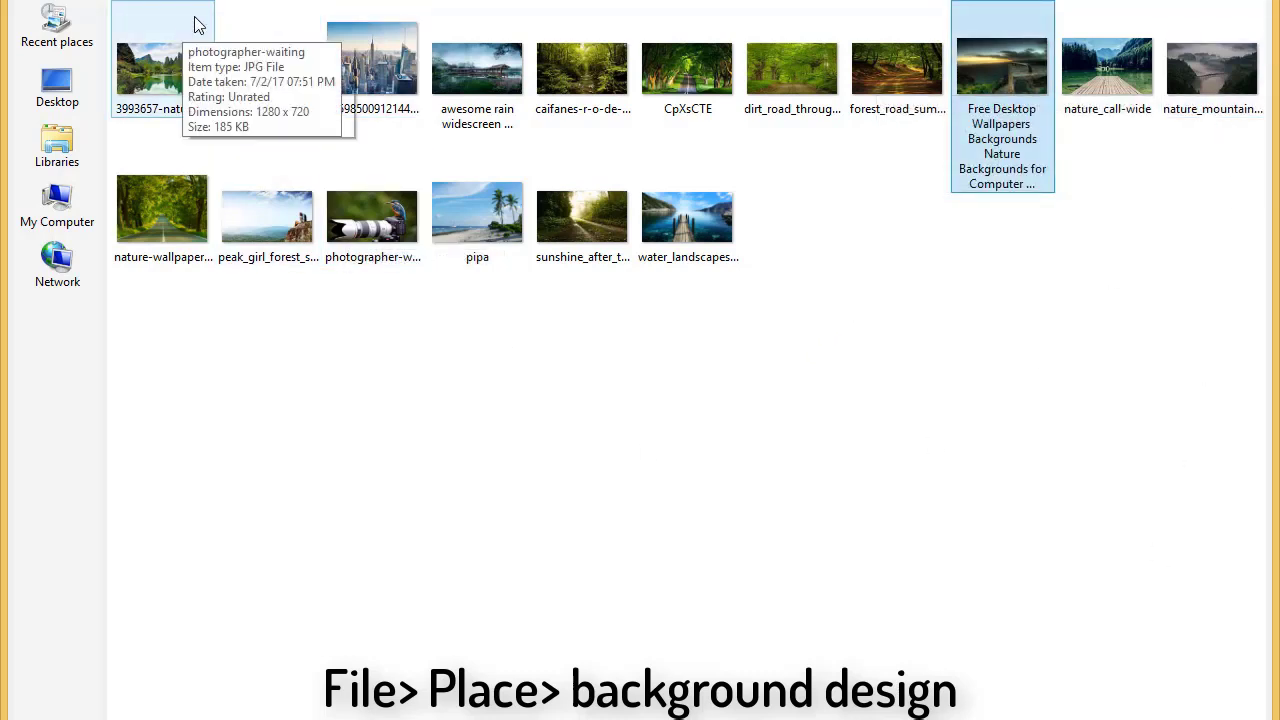
key("BackSpace")
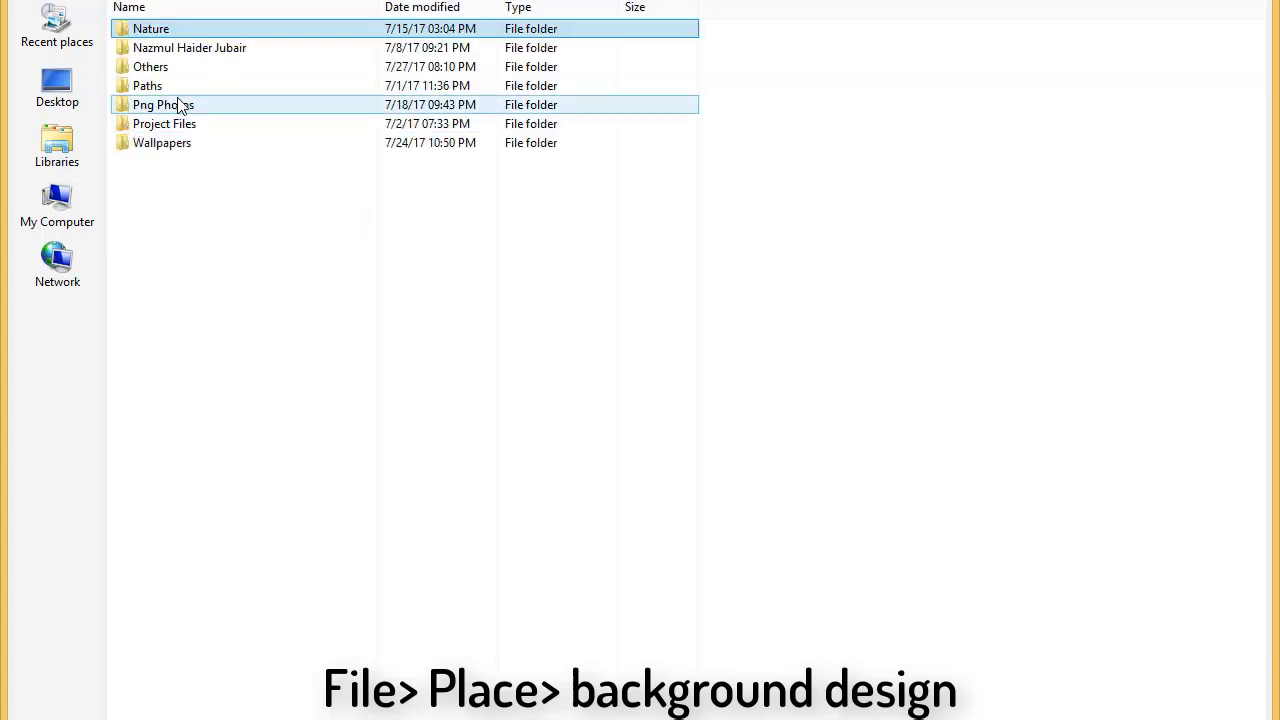
double_click(174, 68)
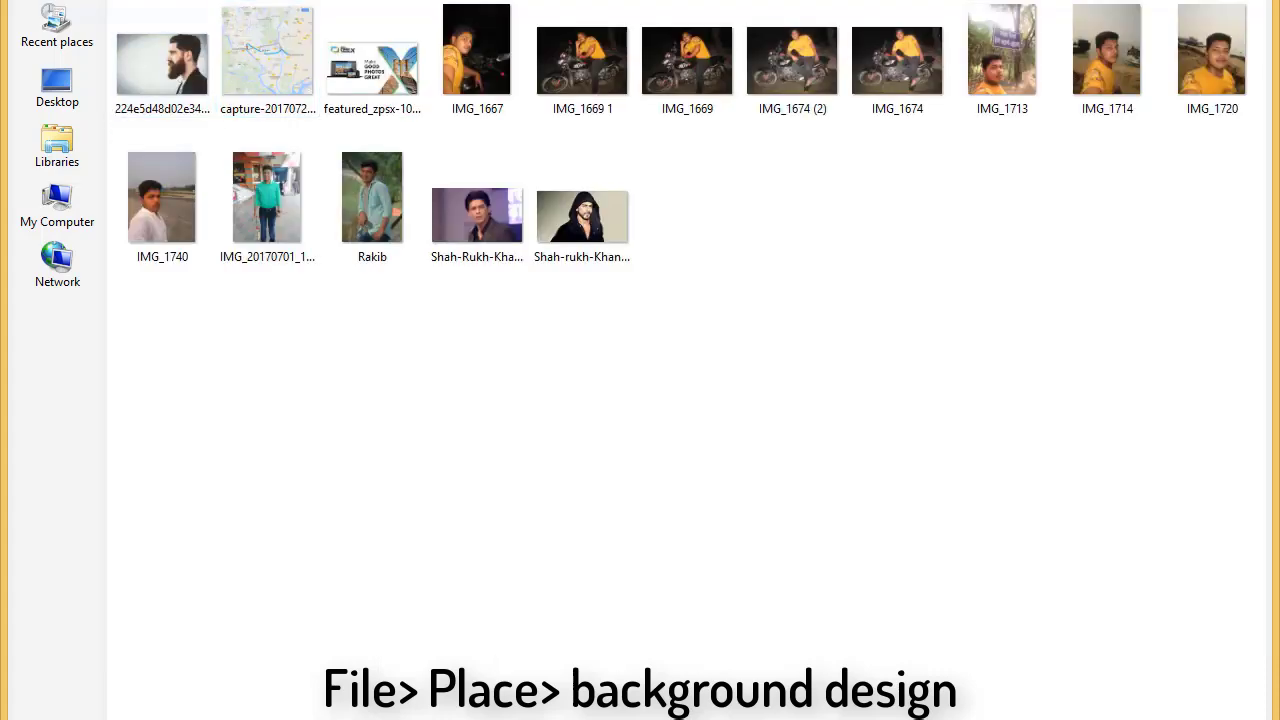
key("BackSpace")
left_click(143, 146)
double_click(143, 146)
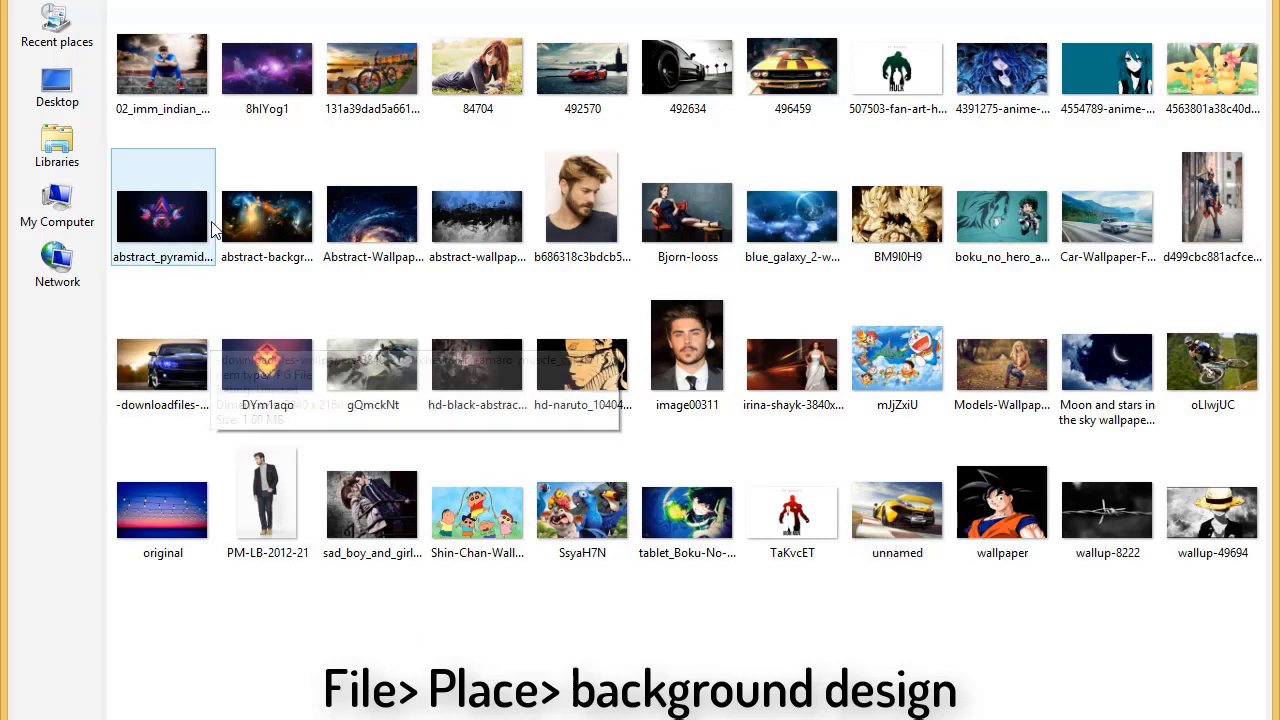
left_click(262, 222)
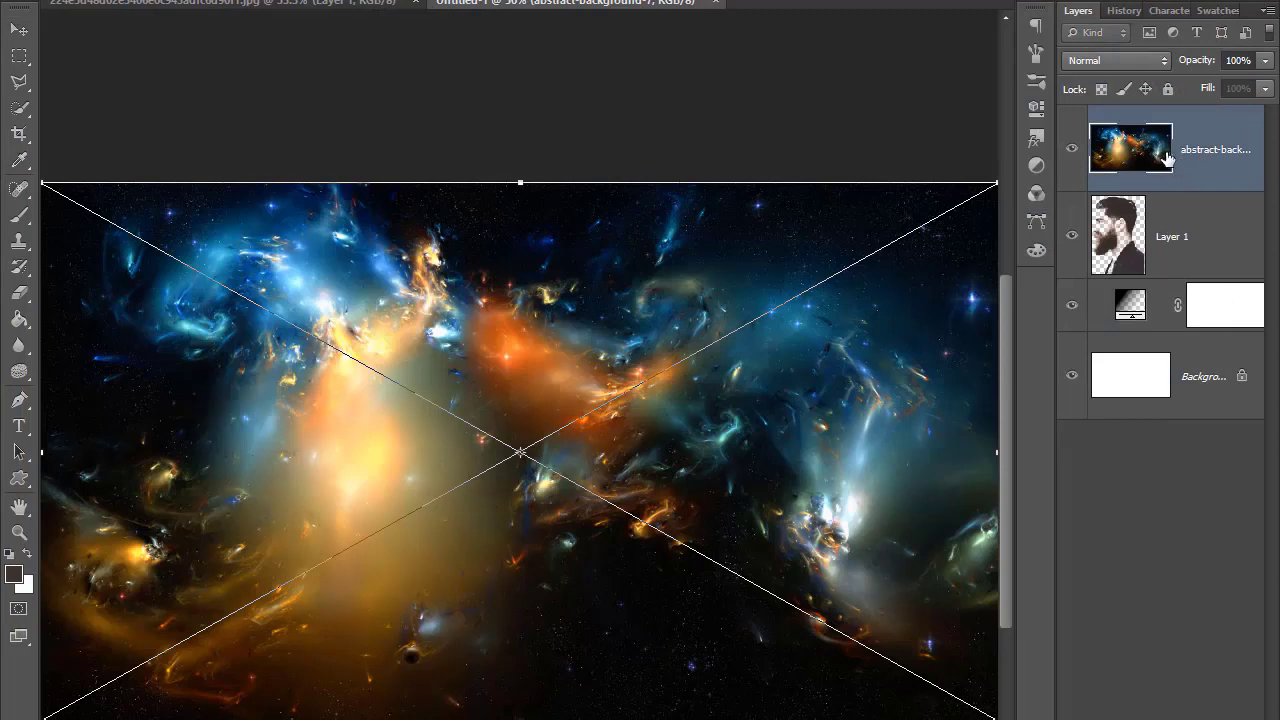
Commit the placed galaxy, move it below Layer 1 and clip Layer 1 to it.
key("Return")
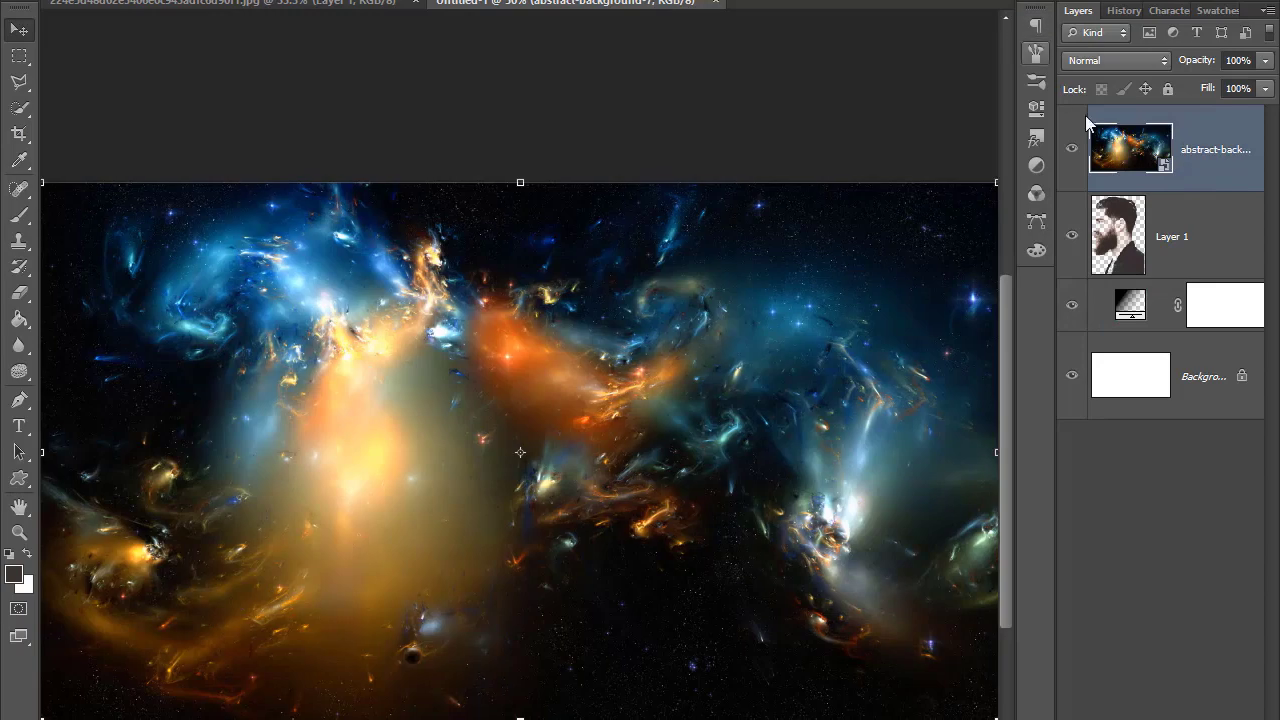
left_click_drag(1177, 140, 1175, 262)
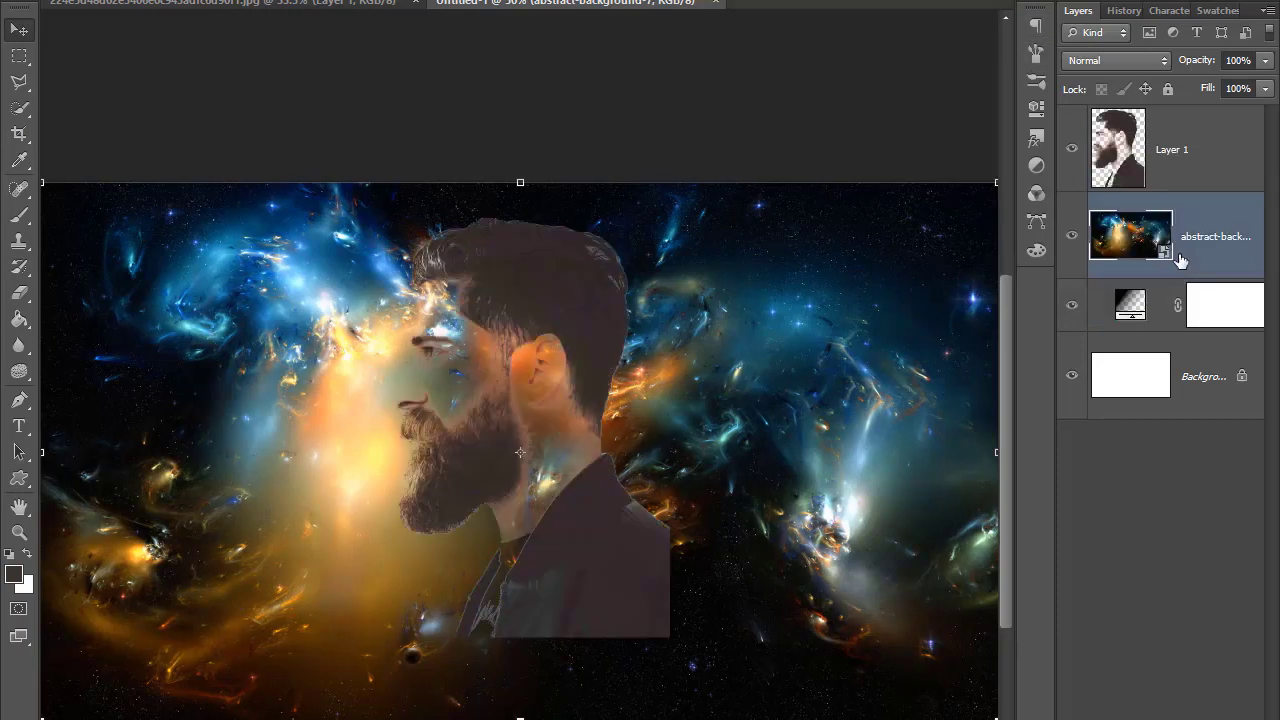
right_click(1172, 140)
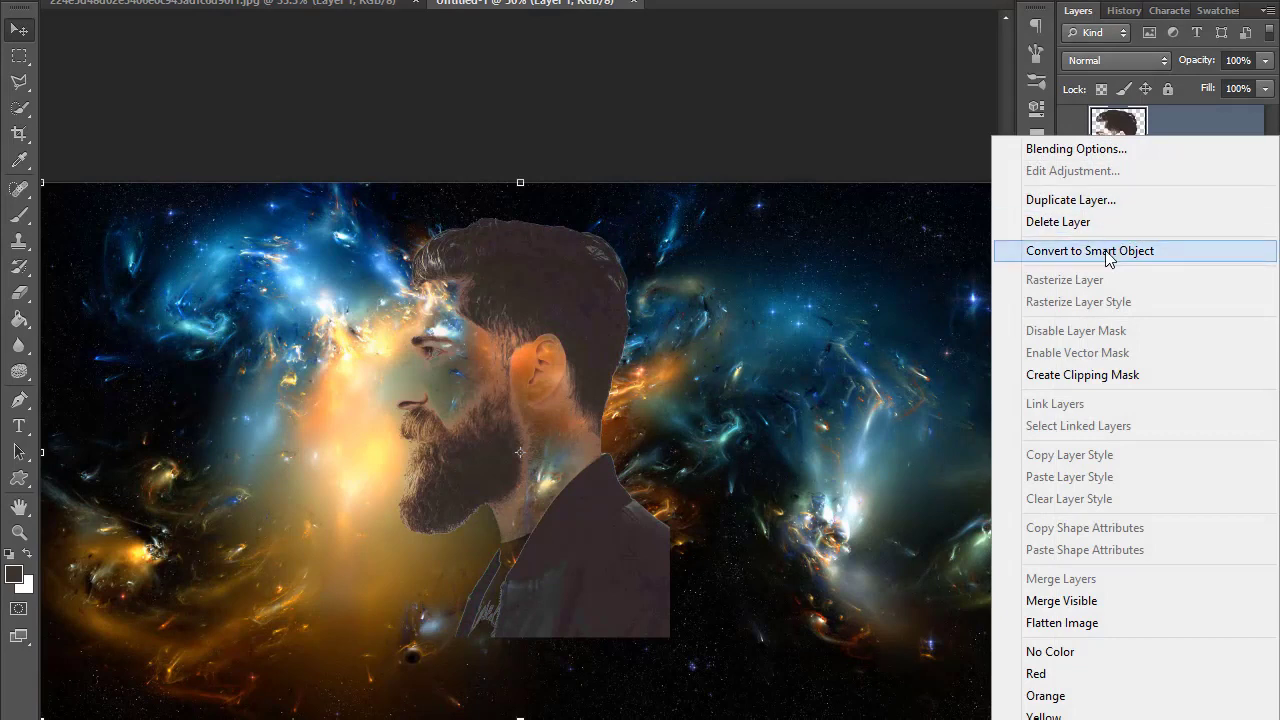
left_click(1104, 375)
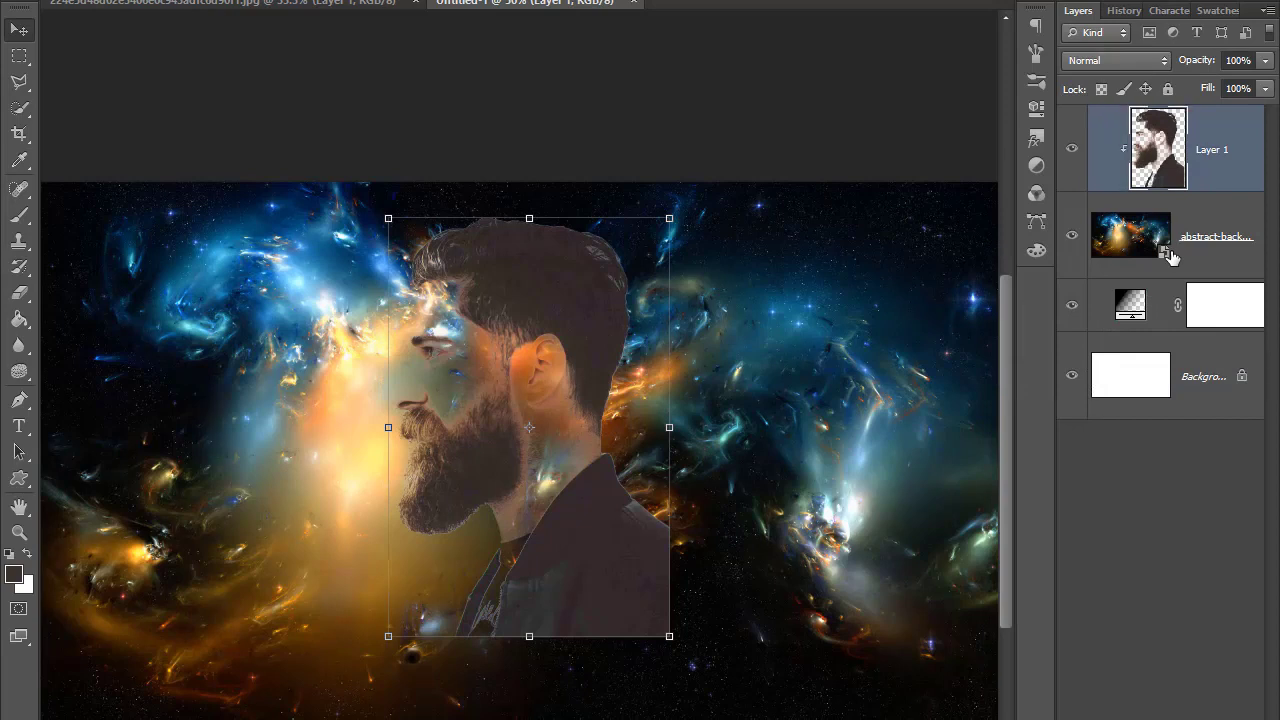
Put the galaxy back above Layer 1, clip it to the man, and shift it left.
left_click_drag(1170, 257, 1193, 150)
right_click(1190, 140)
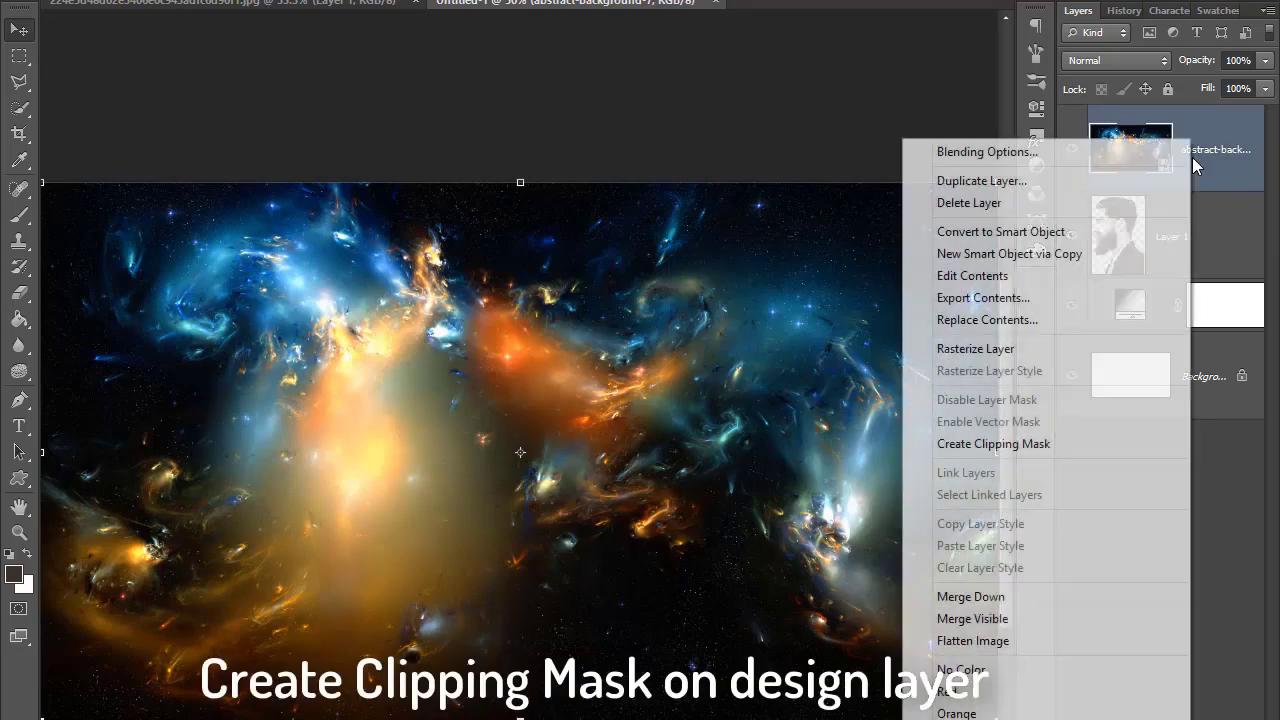
left_click(990, 444)
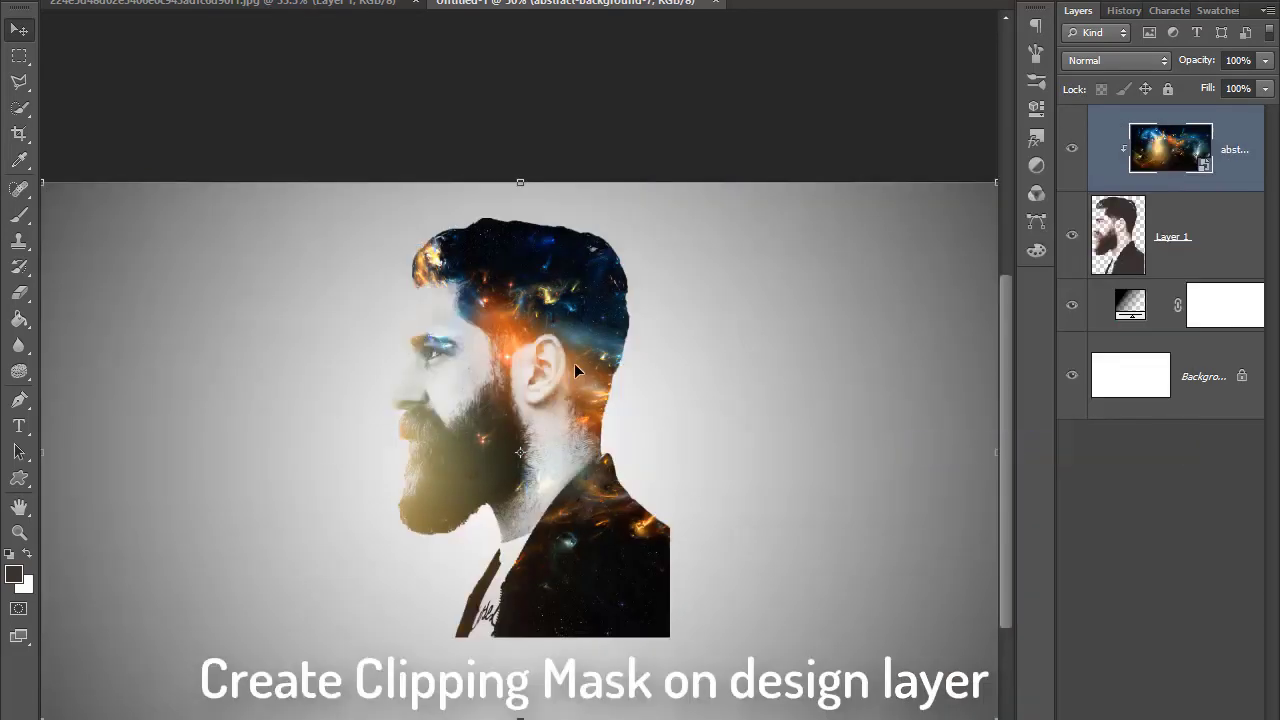
mouse_move(575, 370)
left_mouse_down()
mouse_move(585, 410)
mouse_move(523, 410)
mouse_move(493, 364)
left_mouse_up()
Group Layer 1 and the galaxy layer into Group 1 and collapse it.
left_click(1150, 540)
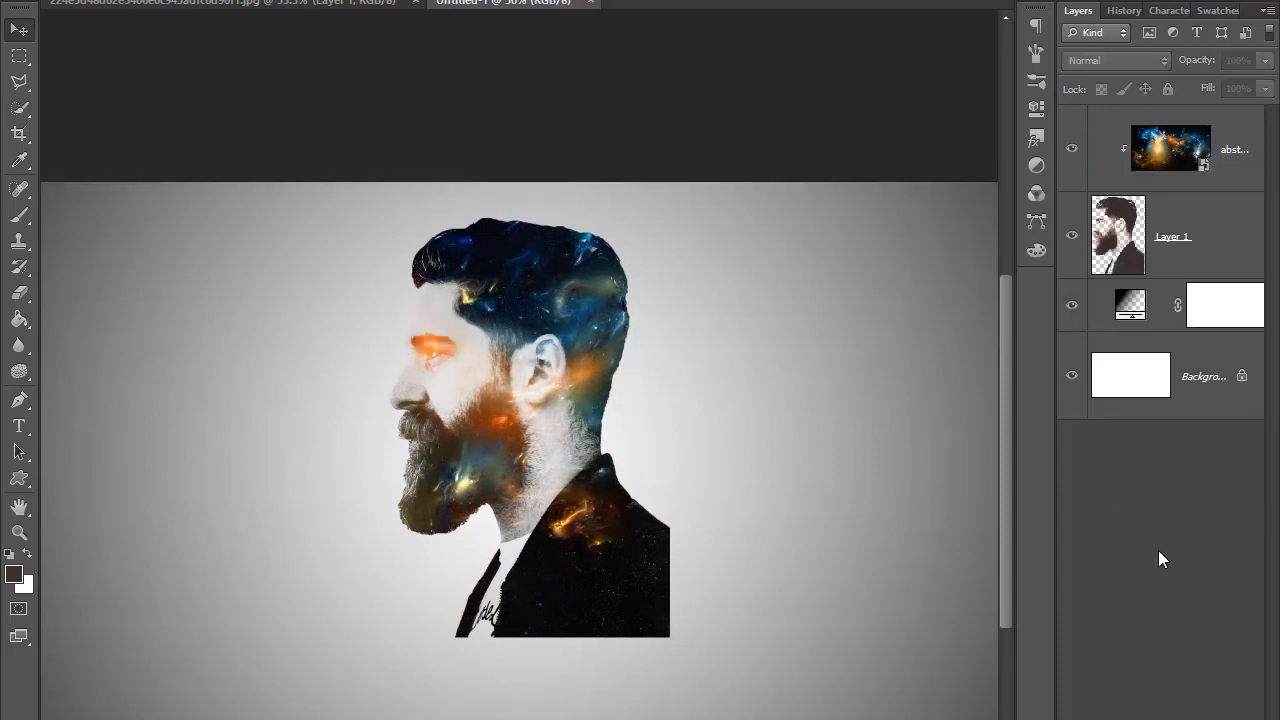
left_click(1214, 253)
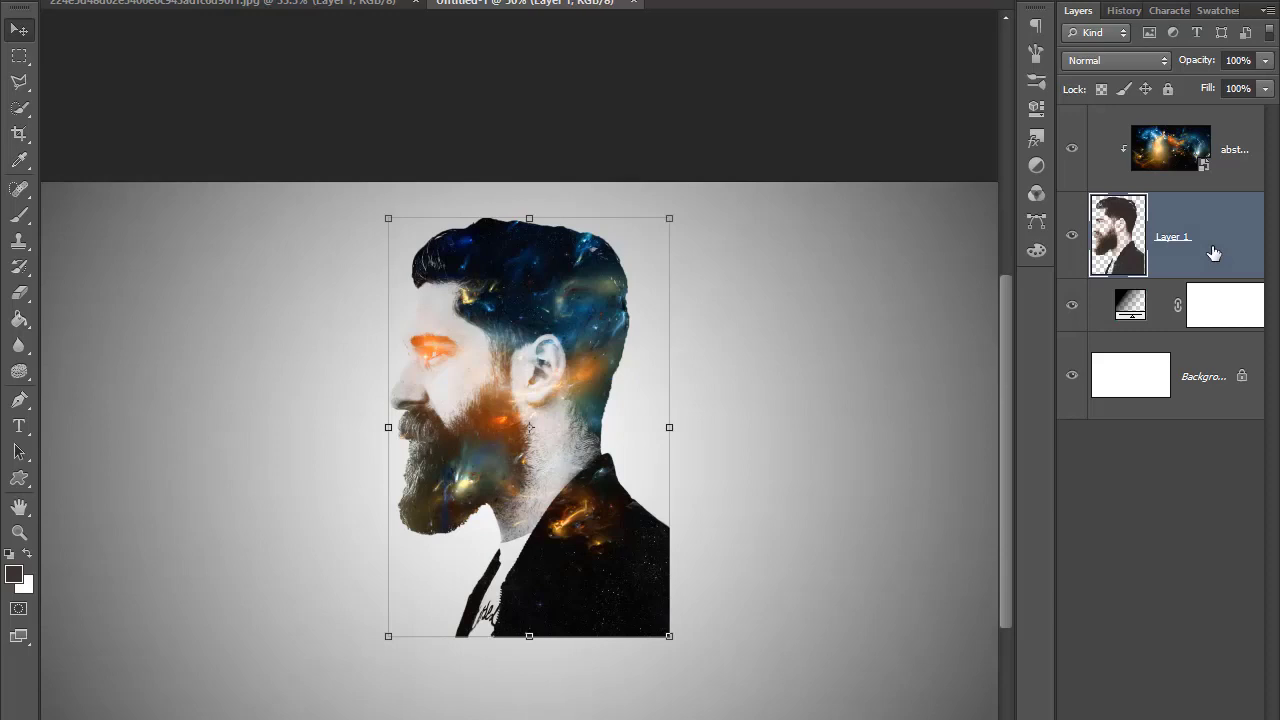
left_click(1247, 150, "ctrl")
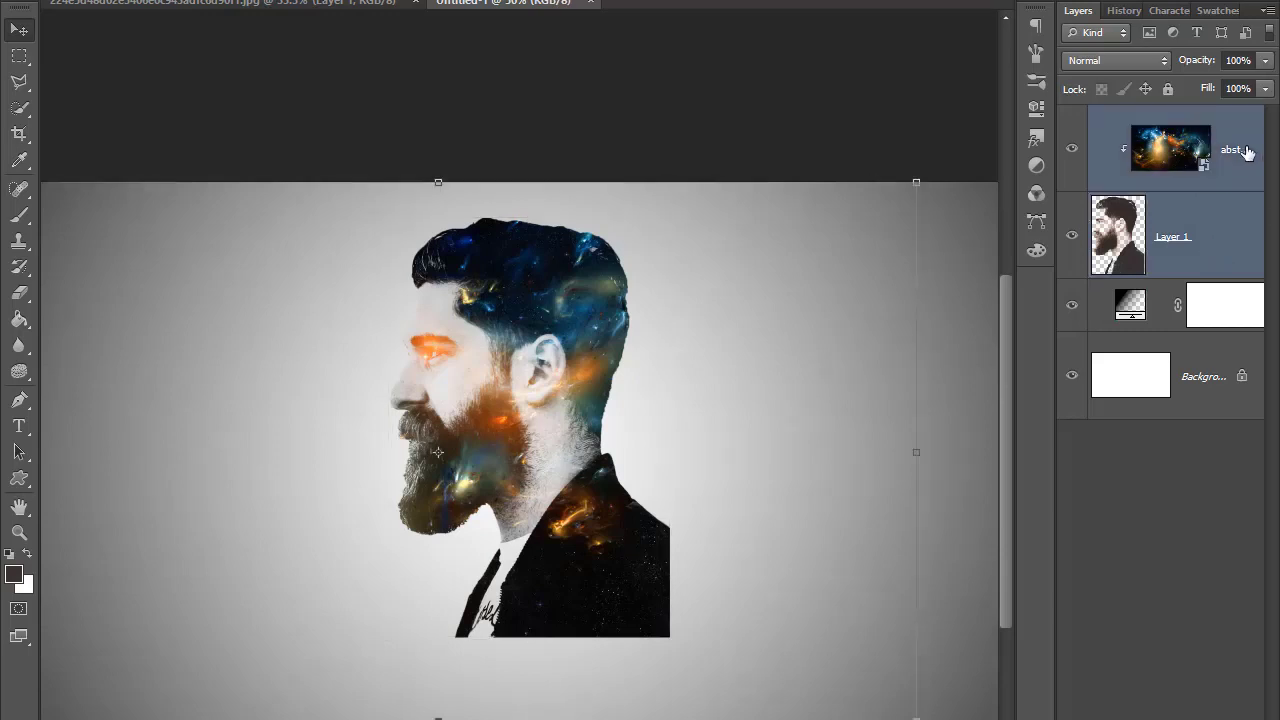
key("ctrl+g")
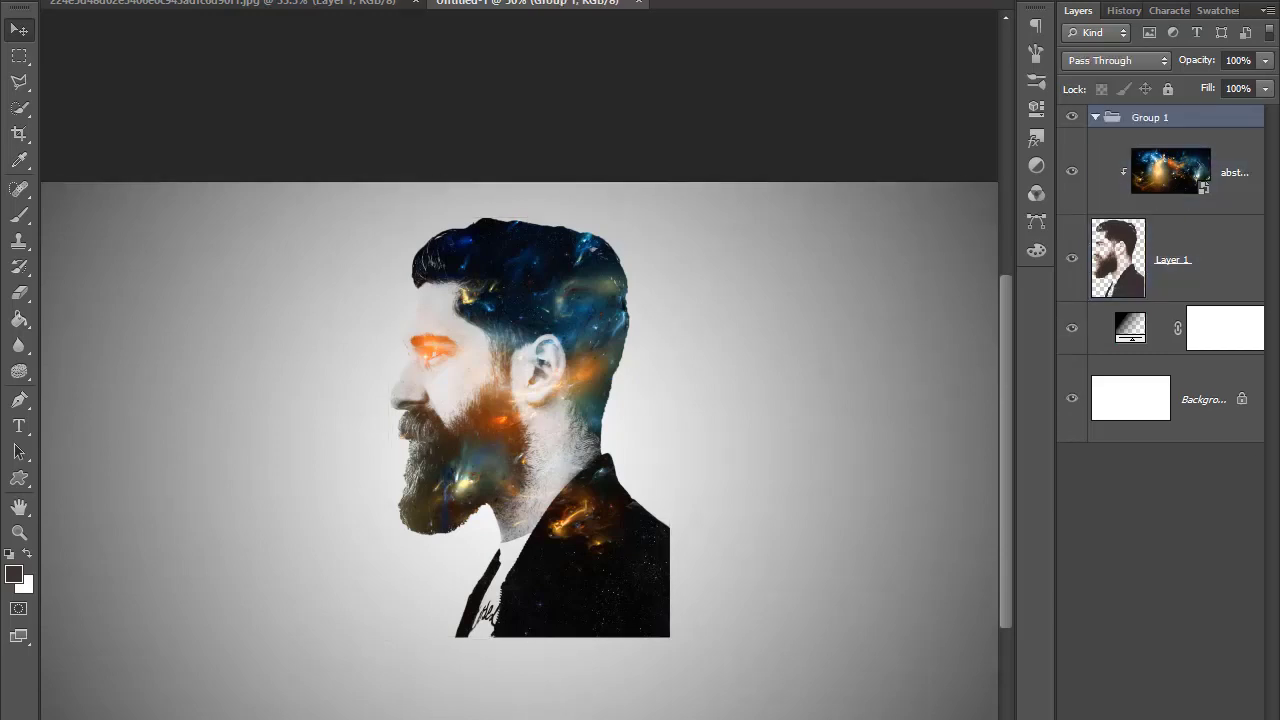
left_click(1225, 265)
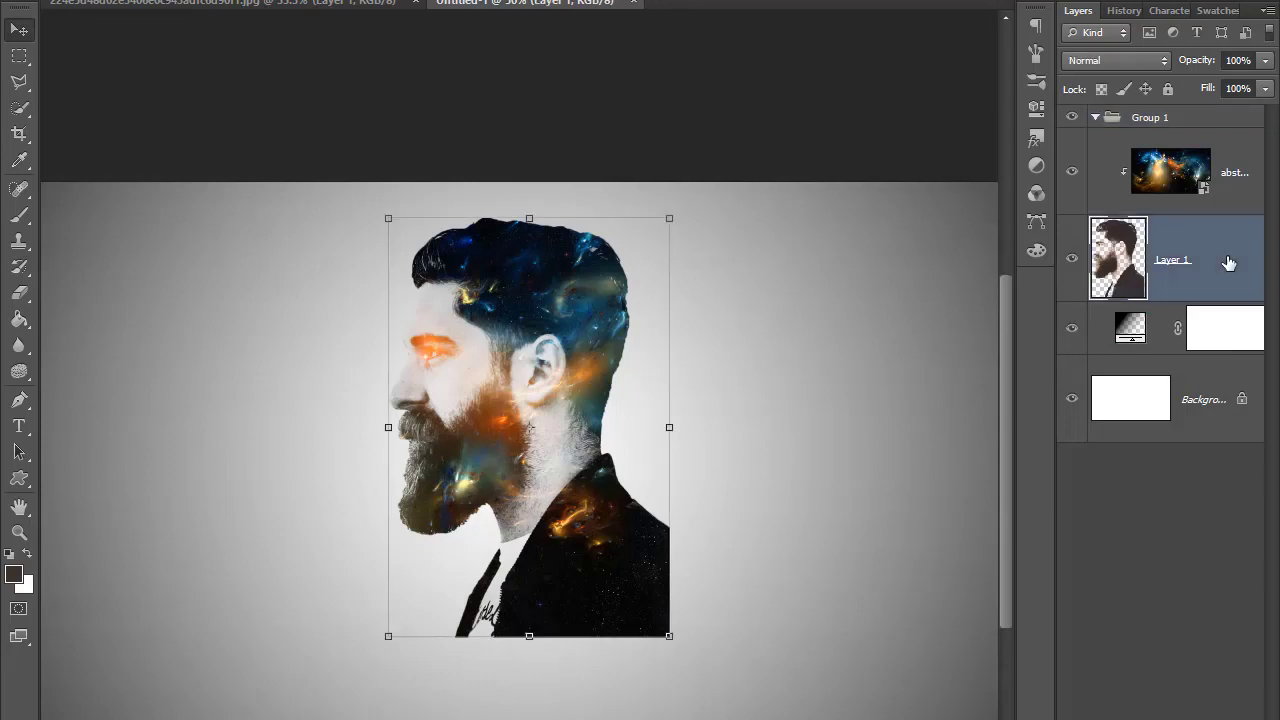
left_click(1222, 190, "ctrl")
left_click_drag(1203, 277, 1175, 124)
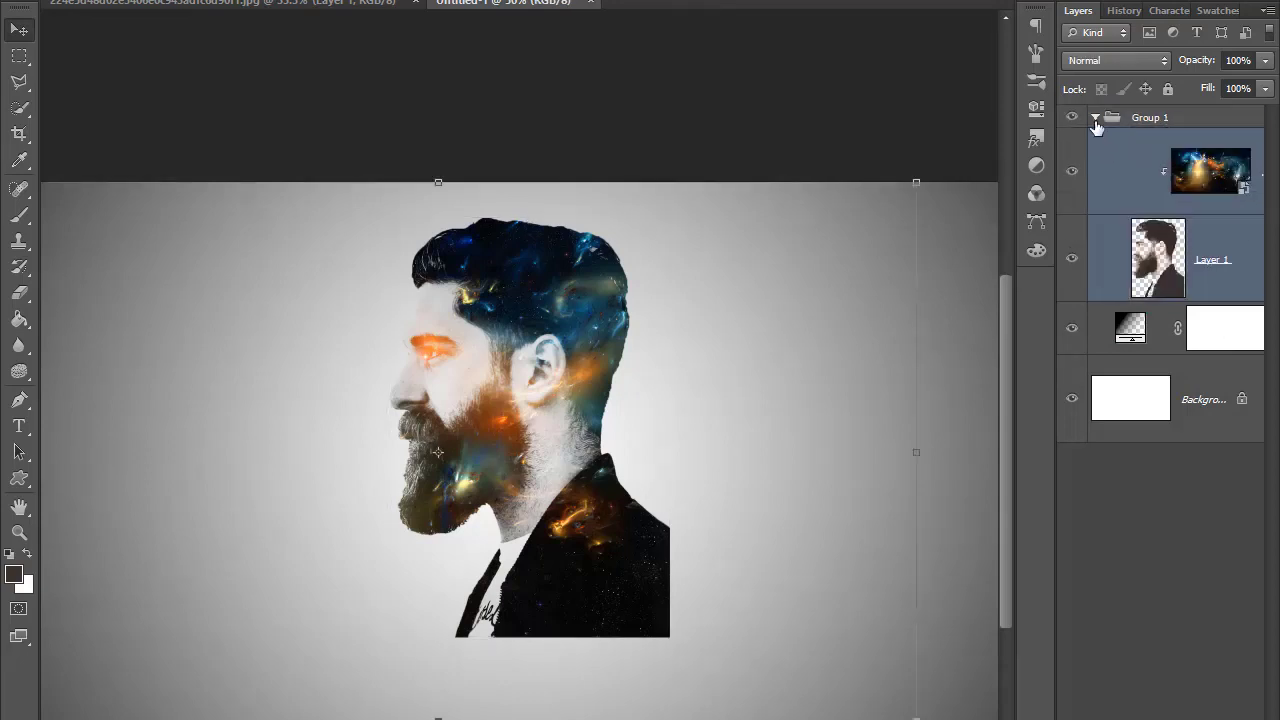
left_click(1094, 118)
left_click(1147, 124)
right_click(1147, 126)
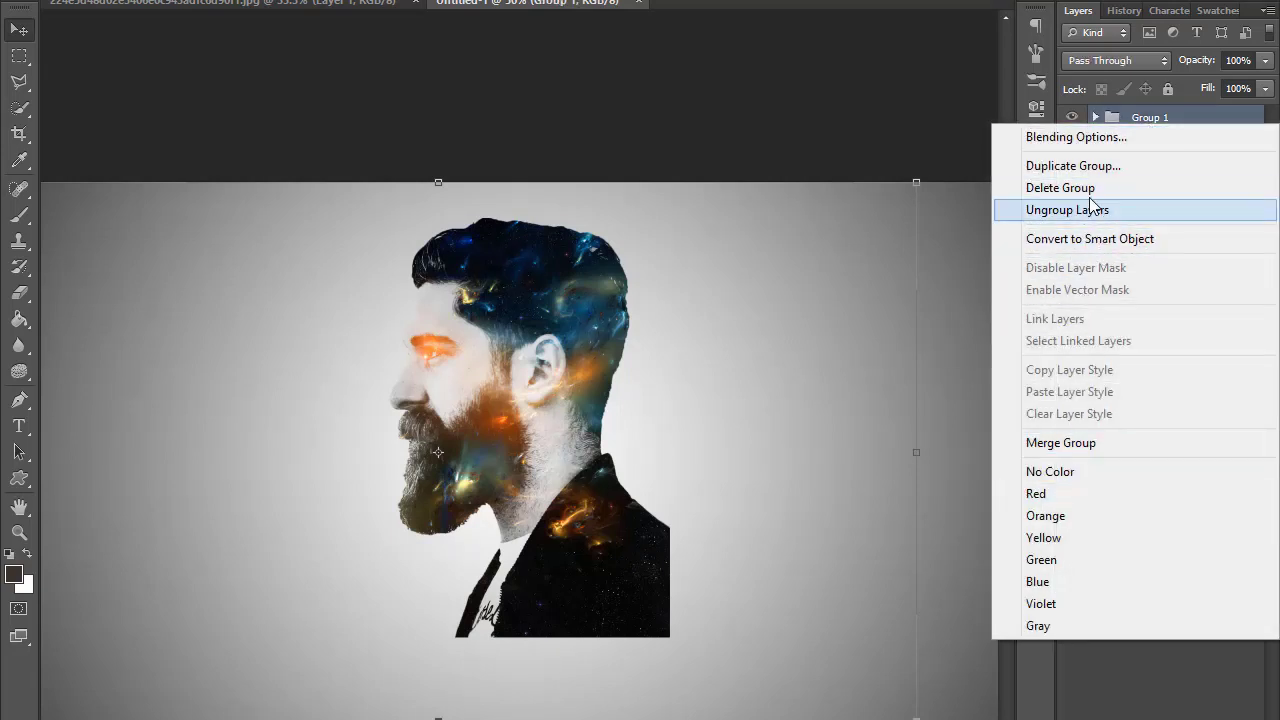
left_click(1081, 686)
Rename the group to 'pic' and nudge the portrait slightly up.
double_click(1150, 119)
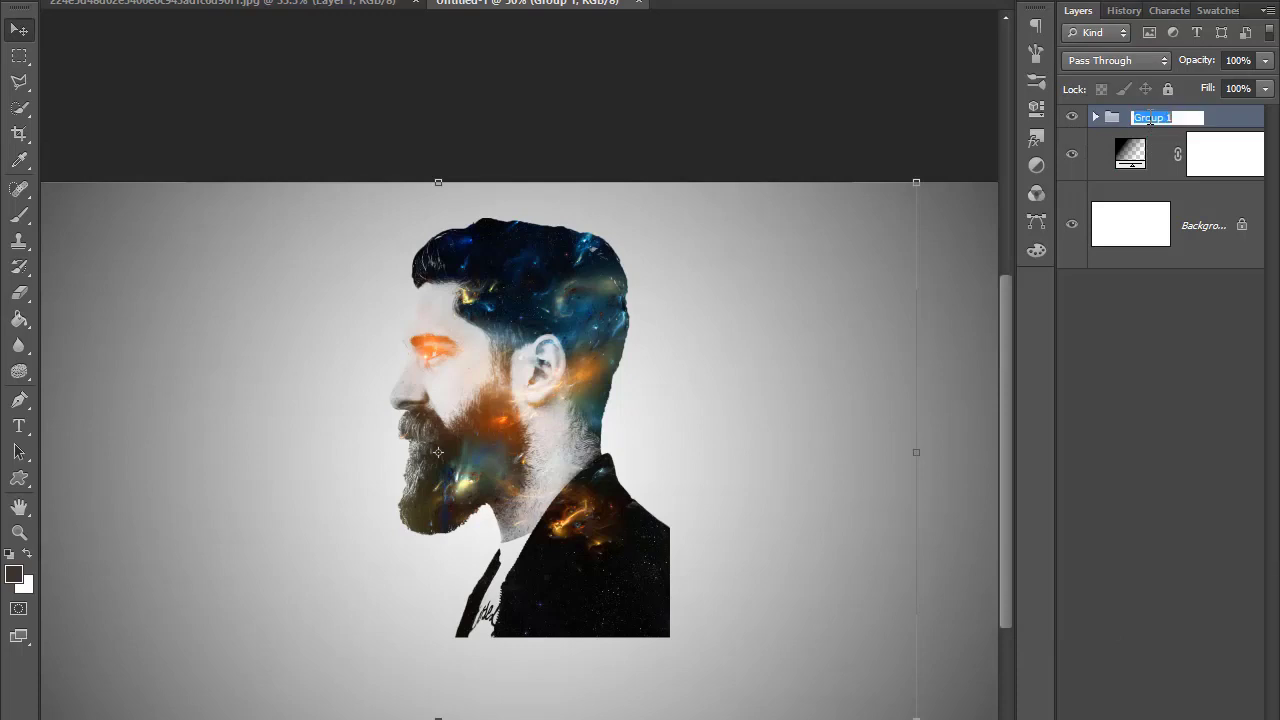
type("P")
key("Return")
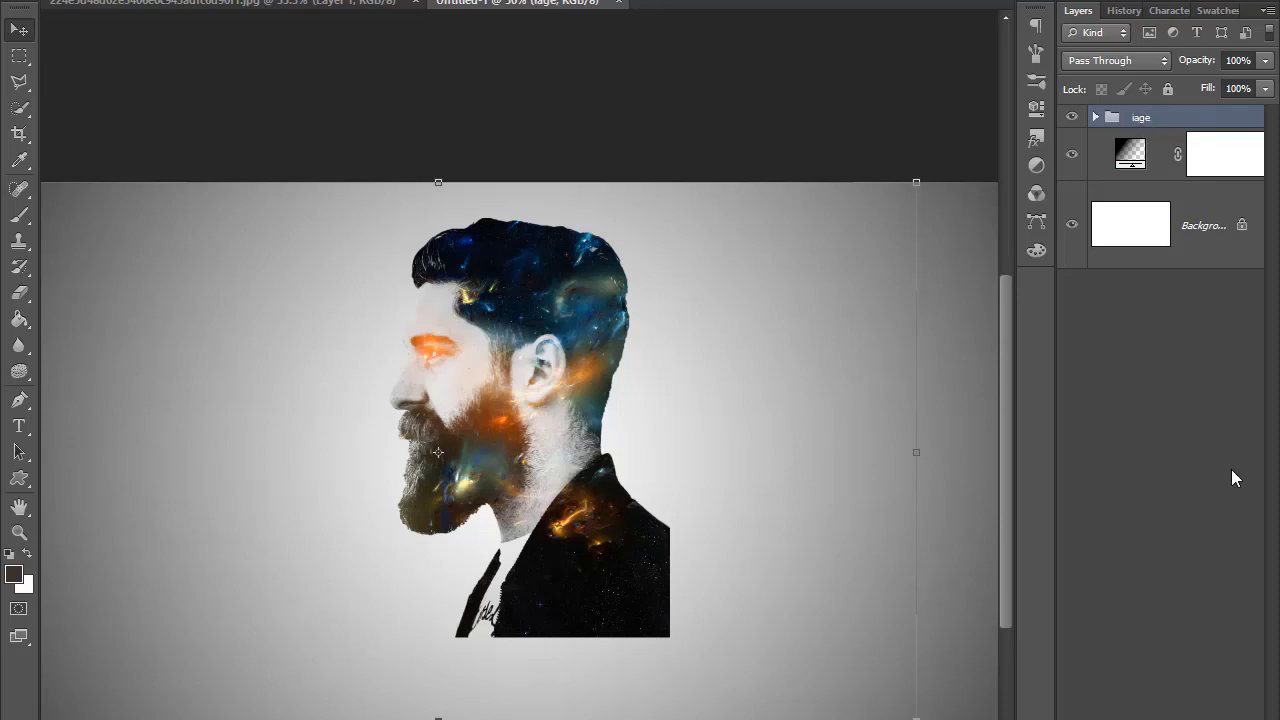
double_click(1150, 117)
type("pic")
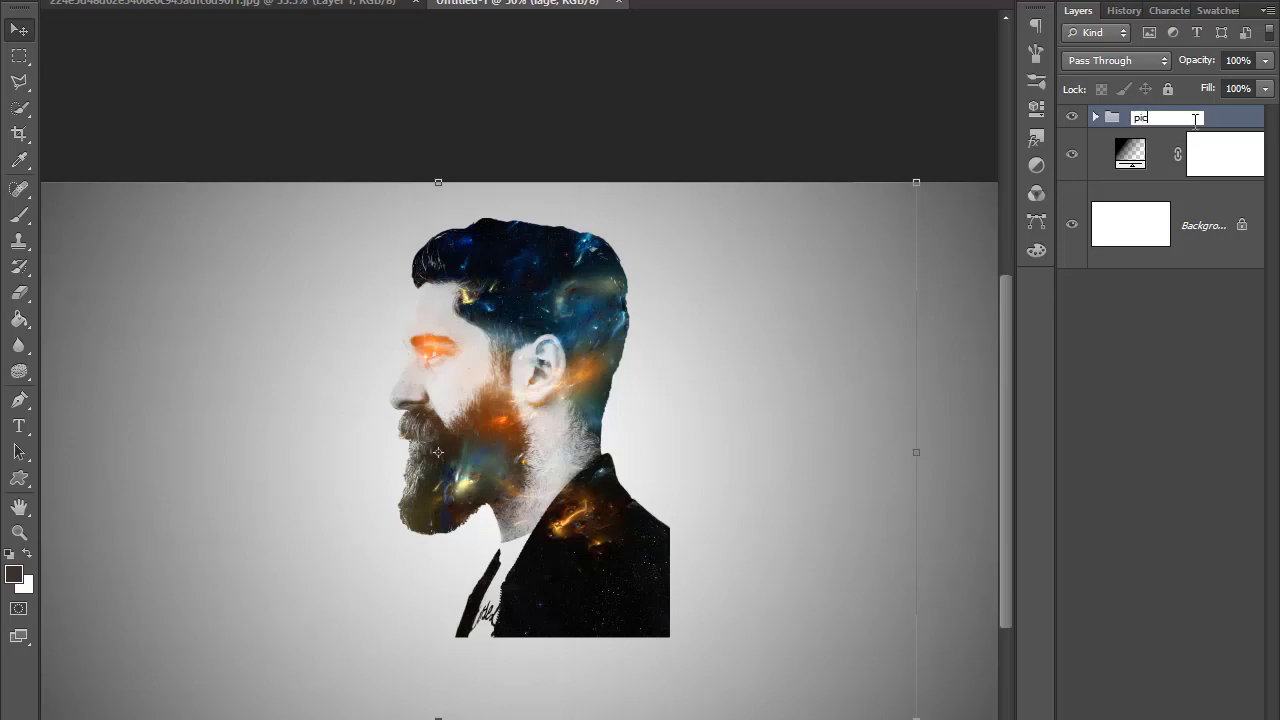
key("Return")
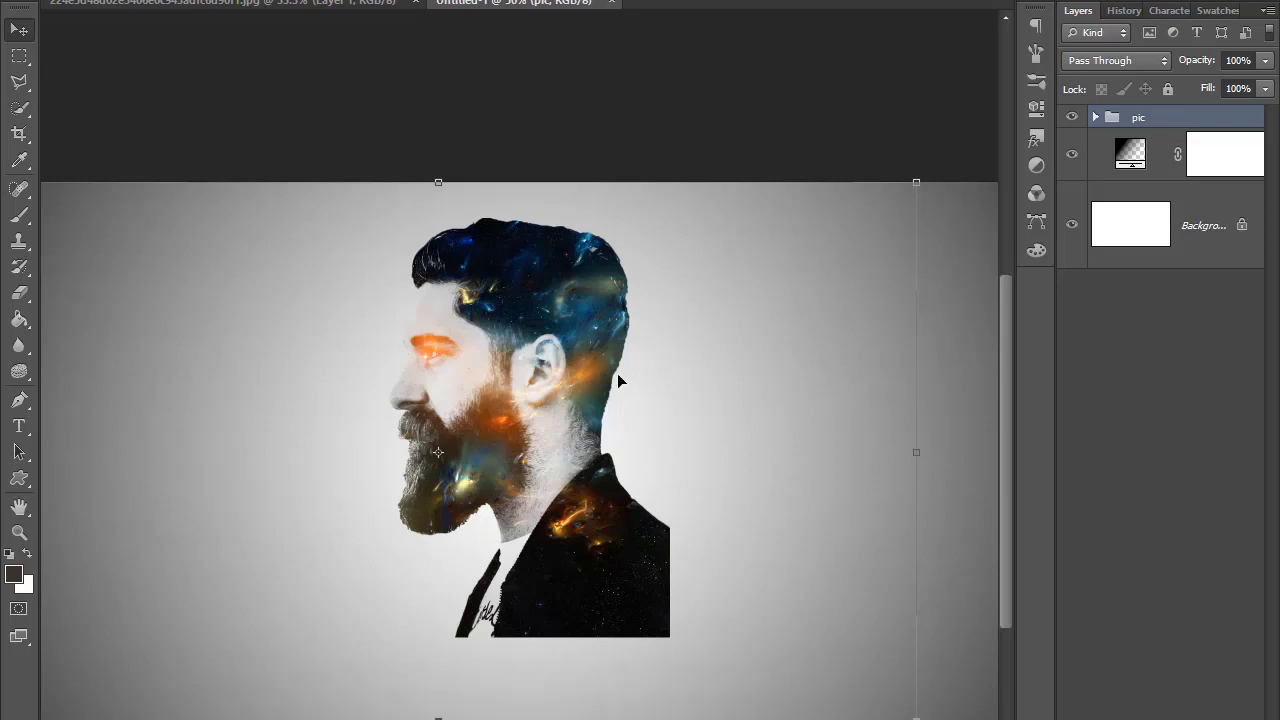
mouse_move(586, 371)
left_mouse_down()
mouse_move(560, 373)
mouse_move(582, 345)
left_mouse_up()
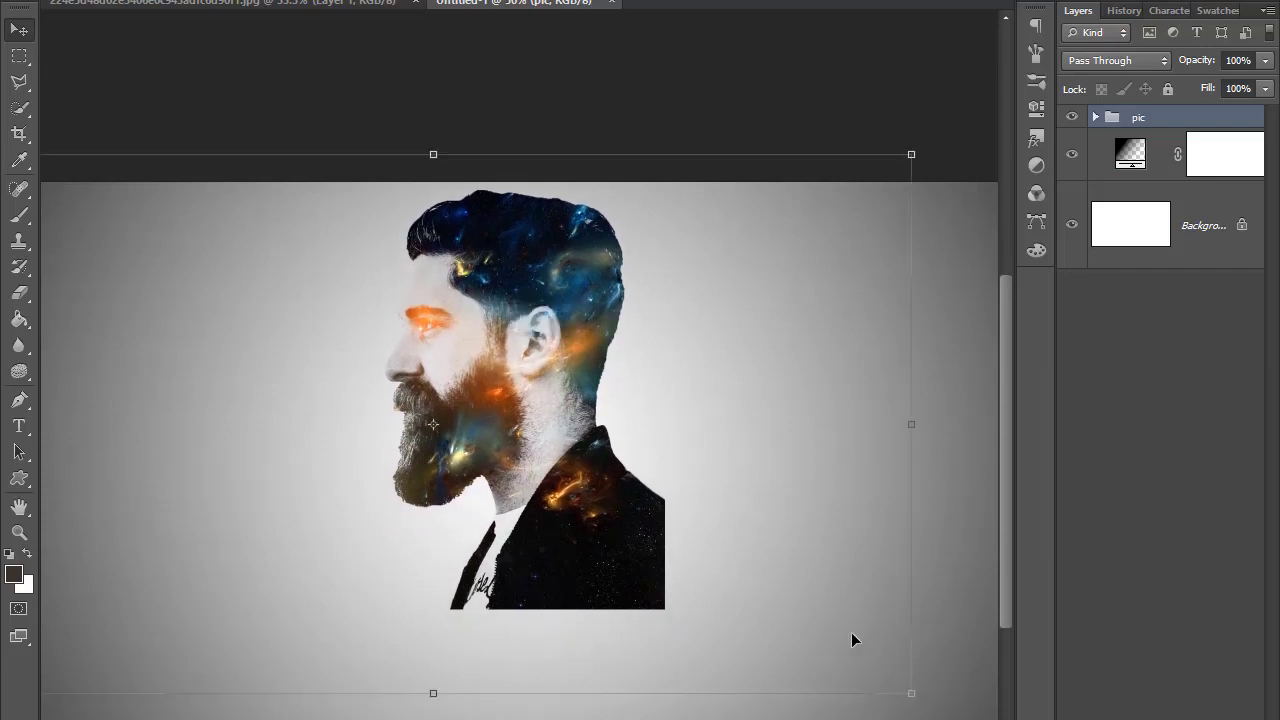
left_click(18, 426)
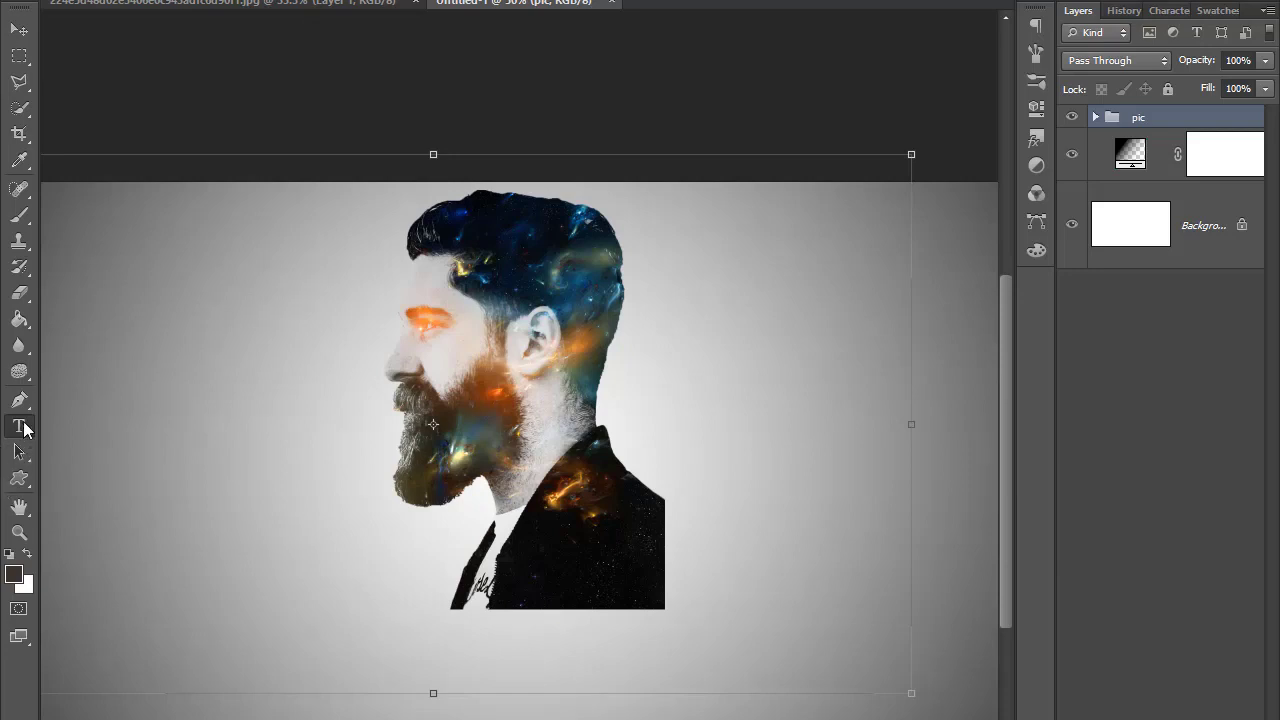
Paste the Text caption lower beneath the portrait and place the text cursor in it.
key("ctrl+v")
left_click_drag(585, 632, 587, 657)
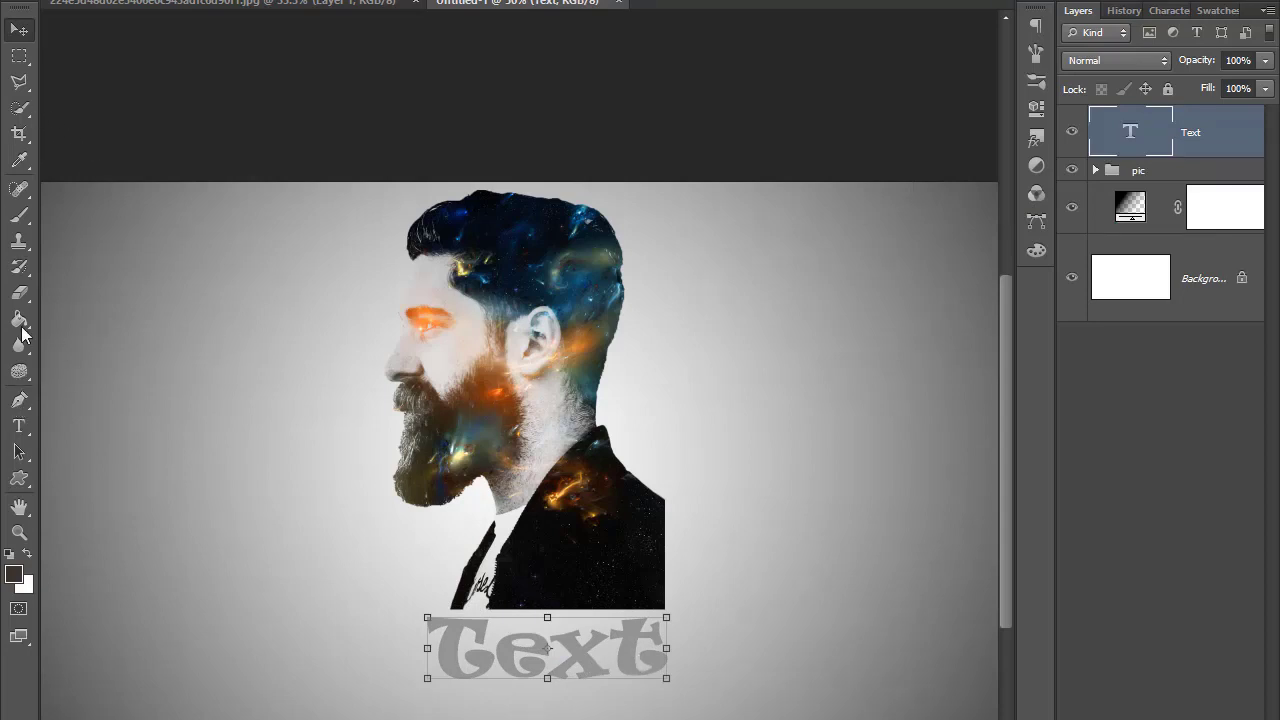
left_click(19, 427)
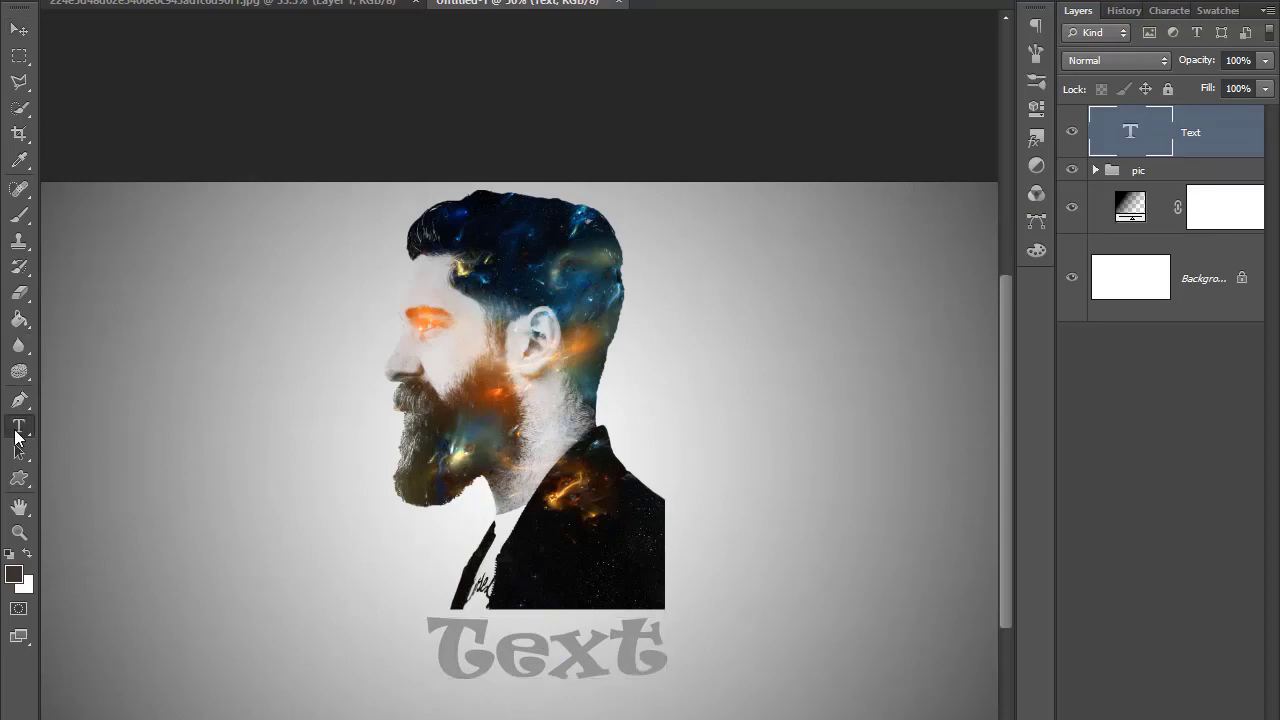
left_click(568, 656)
Restyle the caption in Showcard Gothic and centre it just below the bust.
key("ctrl+a")
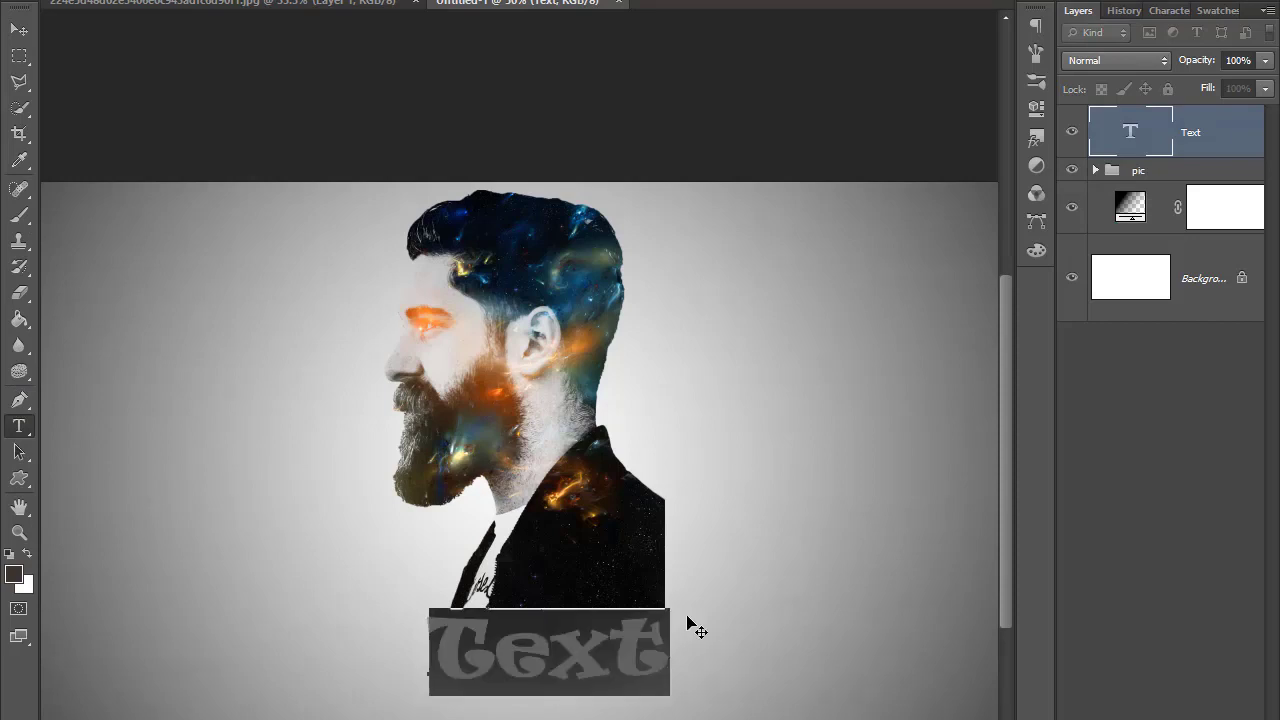
left_click(300, 2)
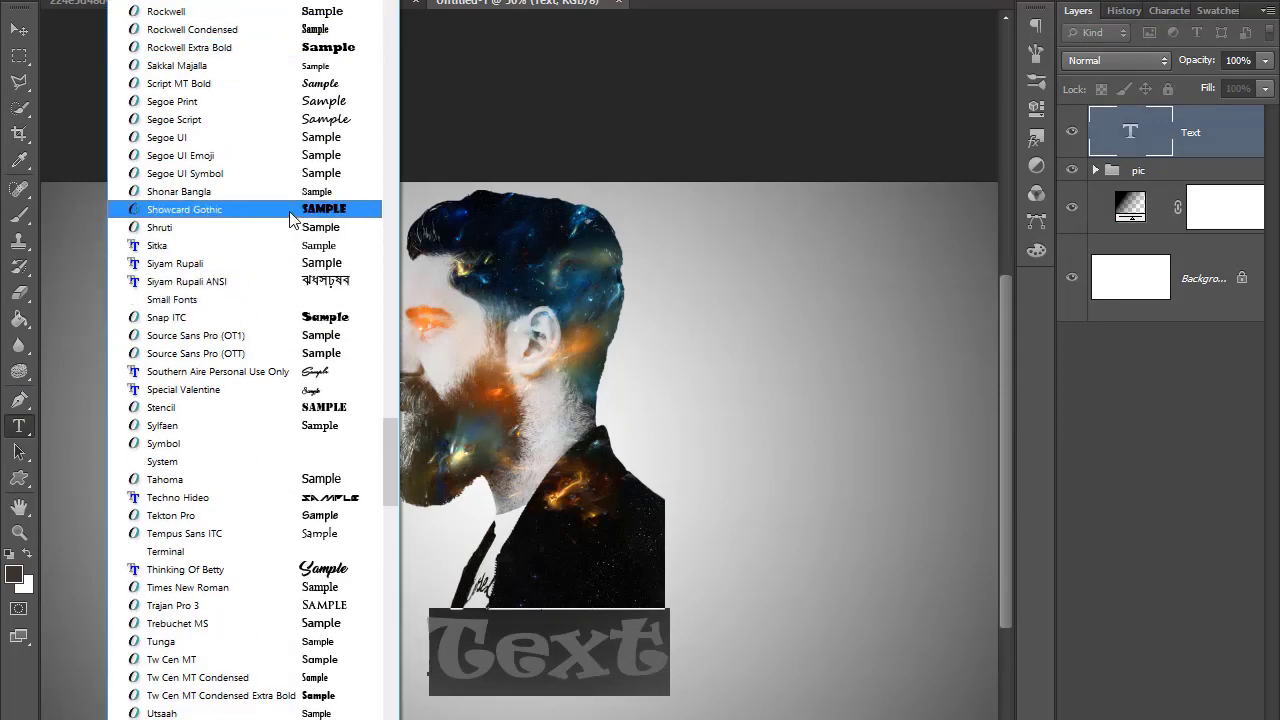
key("Escape")
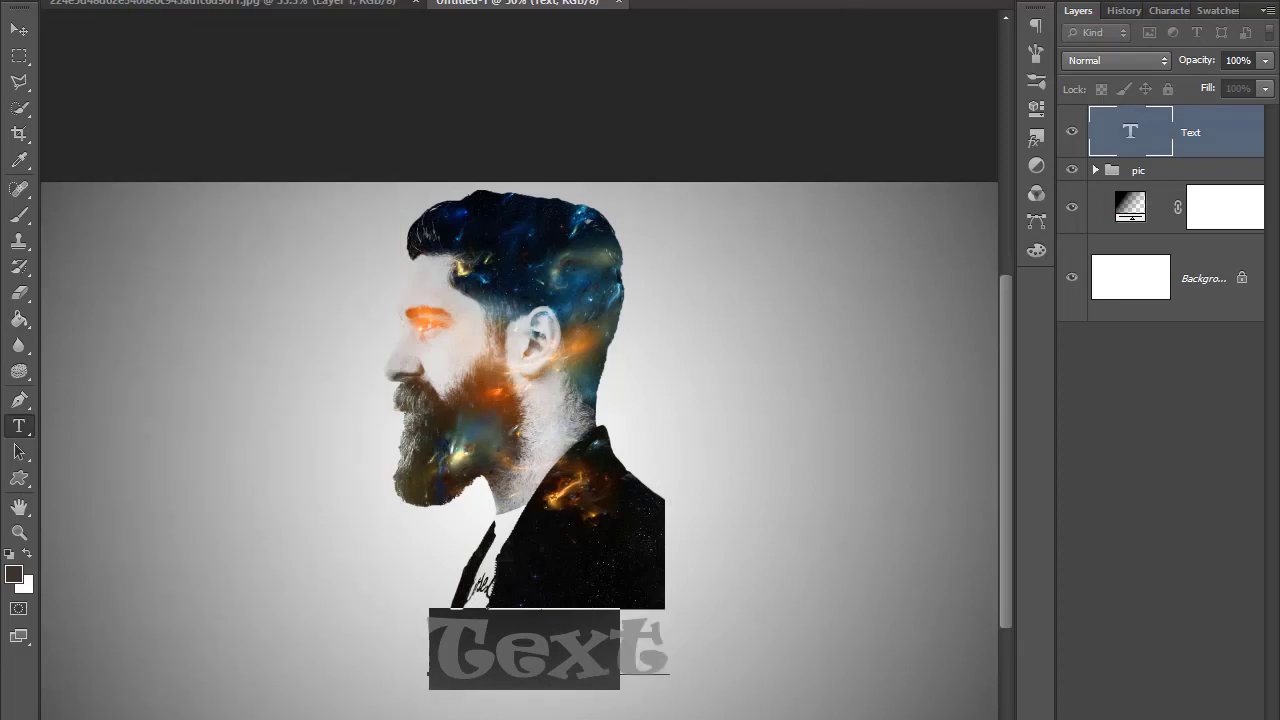
key("ctrl+Return")
left_click(546, 665, "ctrl")
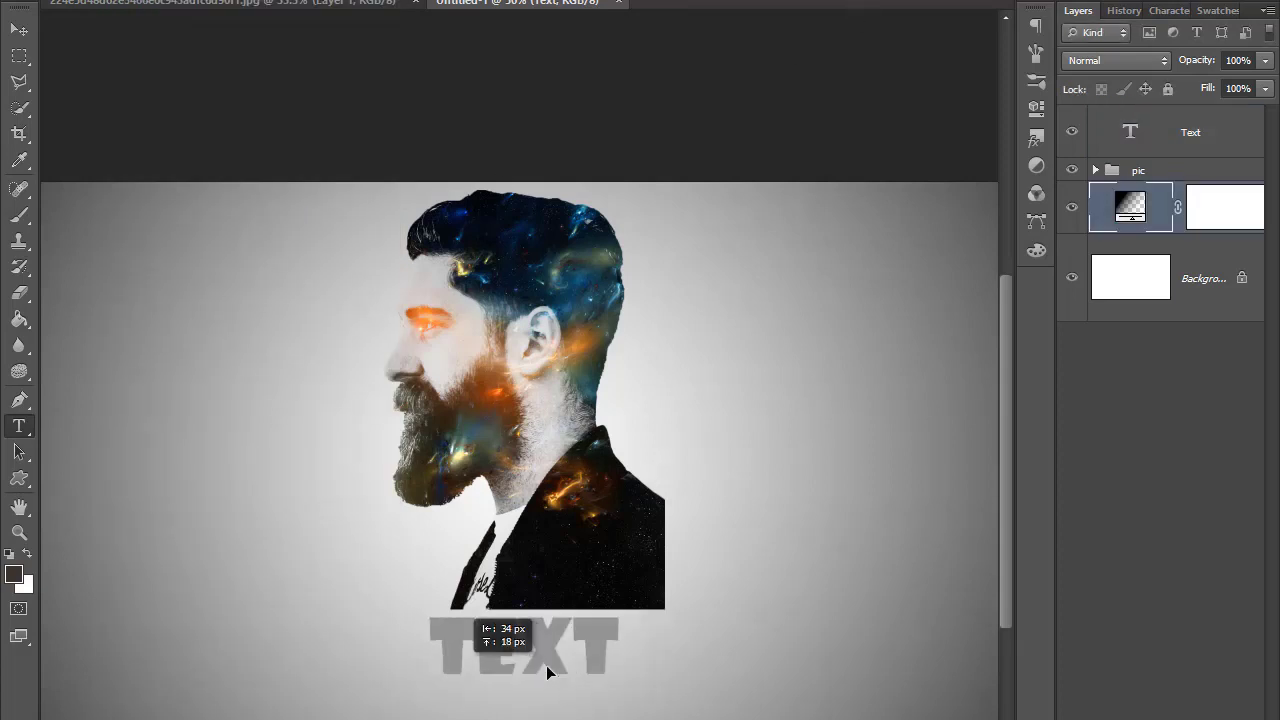
left_click_drag(560, 660, 580, 648)
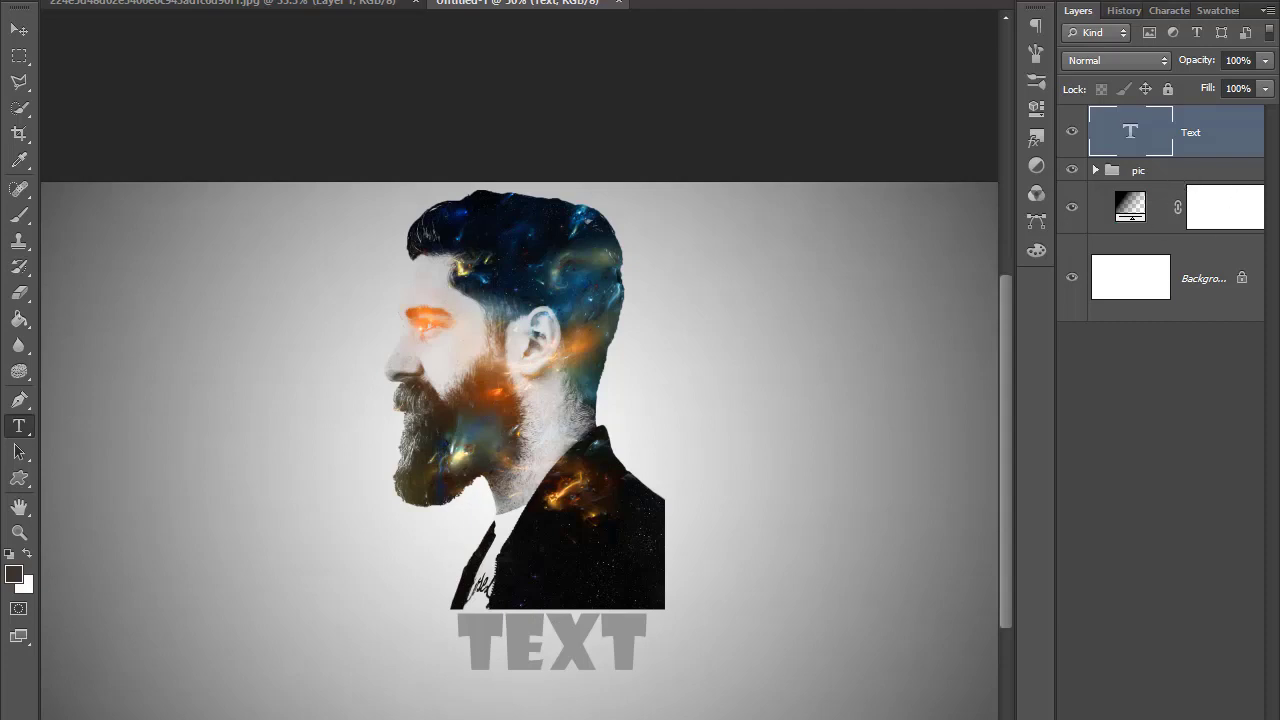
In the bearded-man photo, revert history to the Duplicate Layer state.
left_click(320, 5)
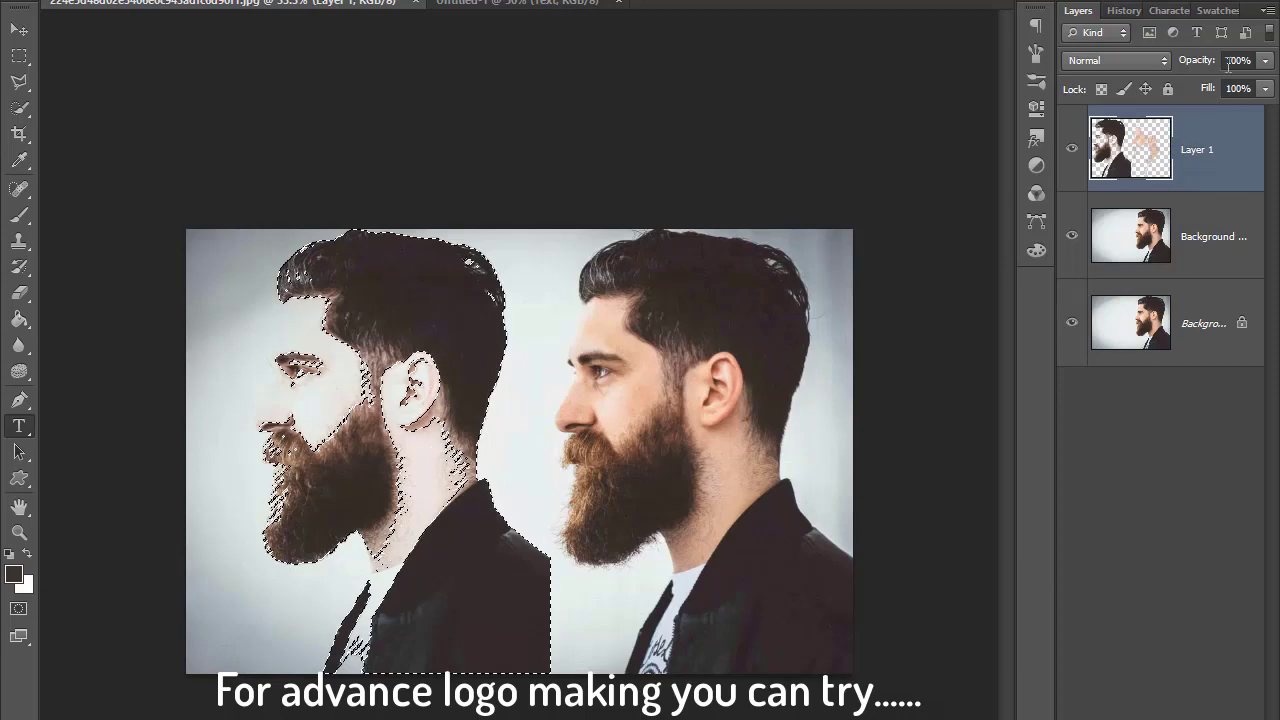
left_click(1120, 10)
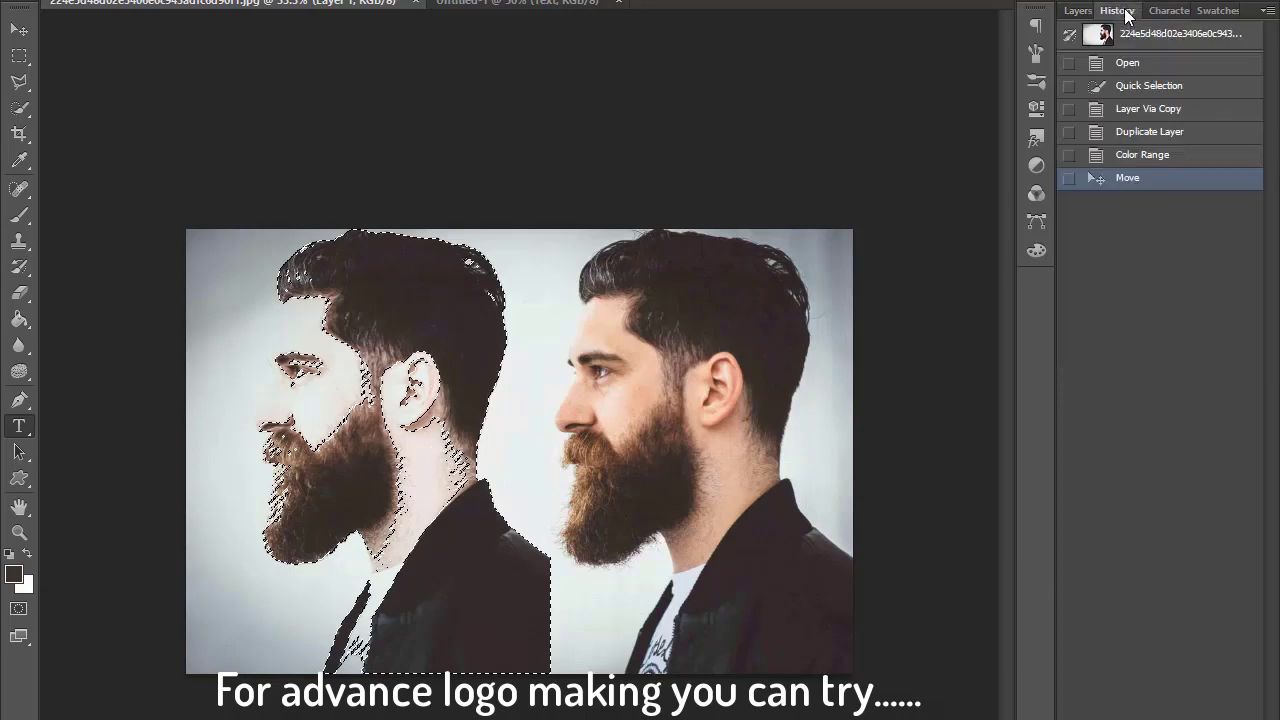
key("Delete")
left_click(1141, 152)
left_click(1135, 131)
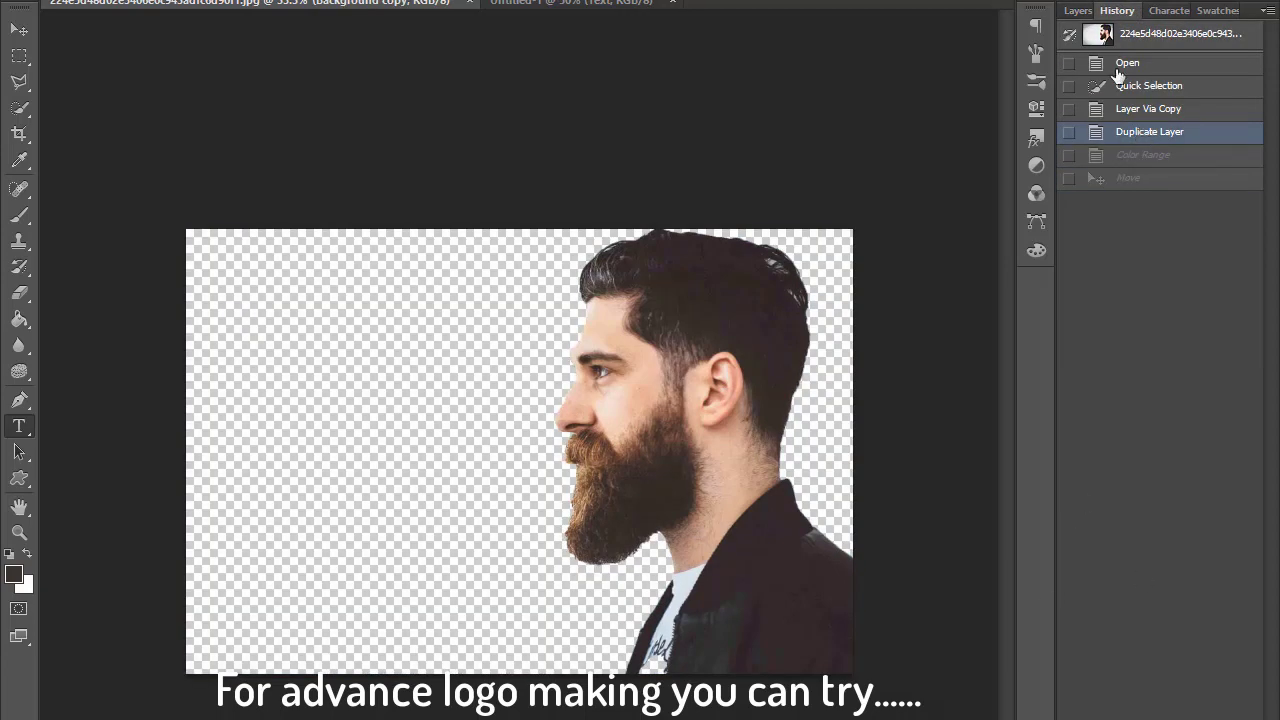
left_click(1077, 10)
key("v")
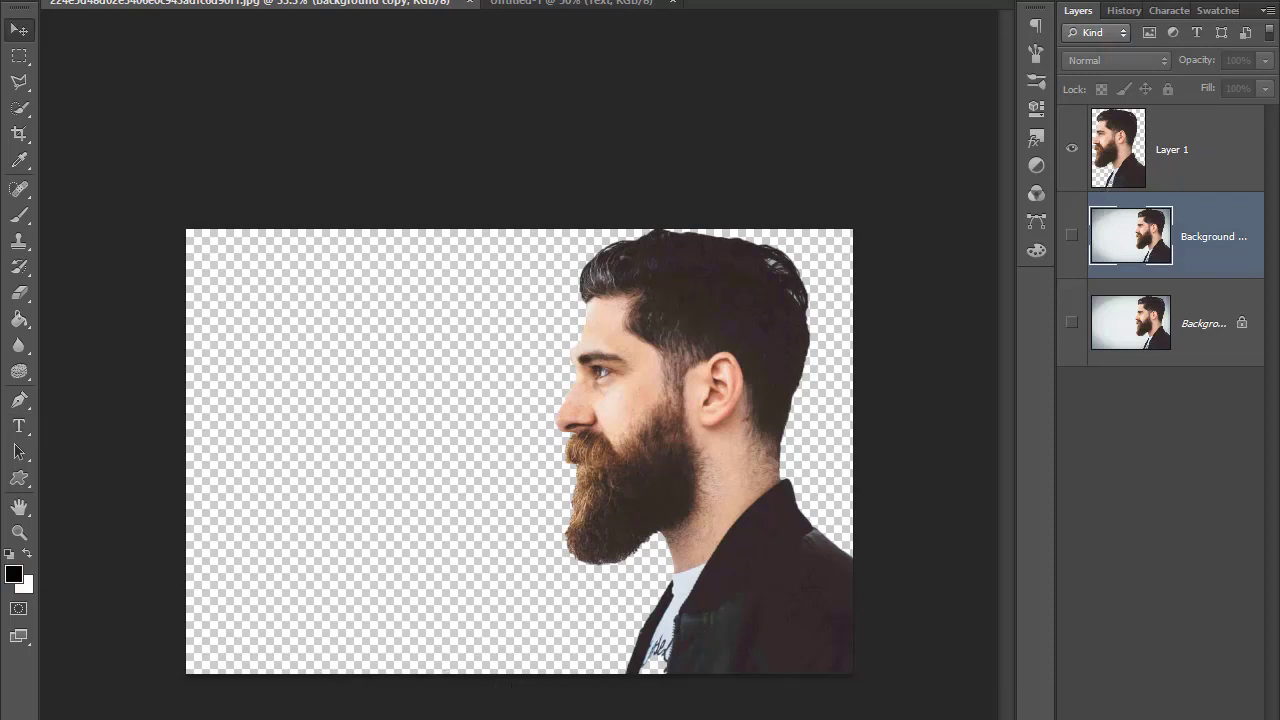
Add a Threshold 1 adjustment layer with its level lowered to about 104.
left_click(212, 2)
mouse_move(241, 114)
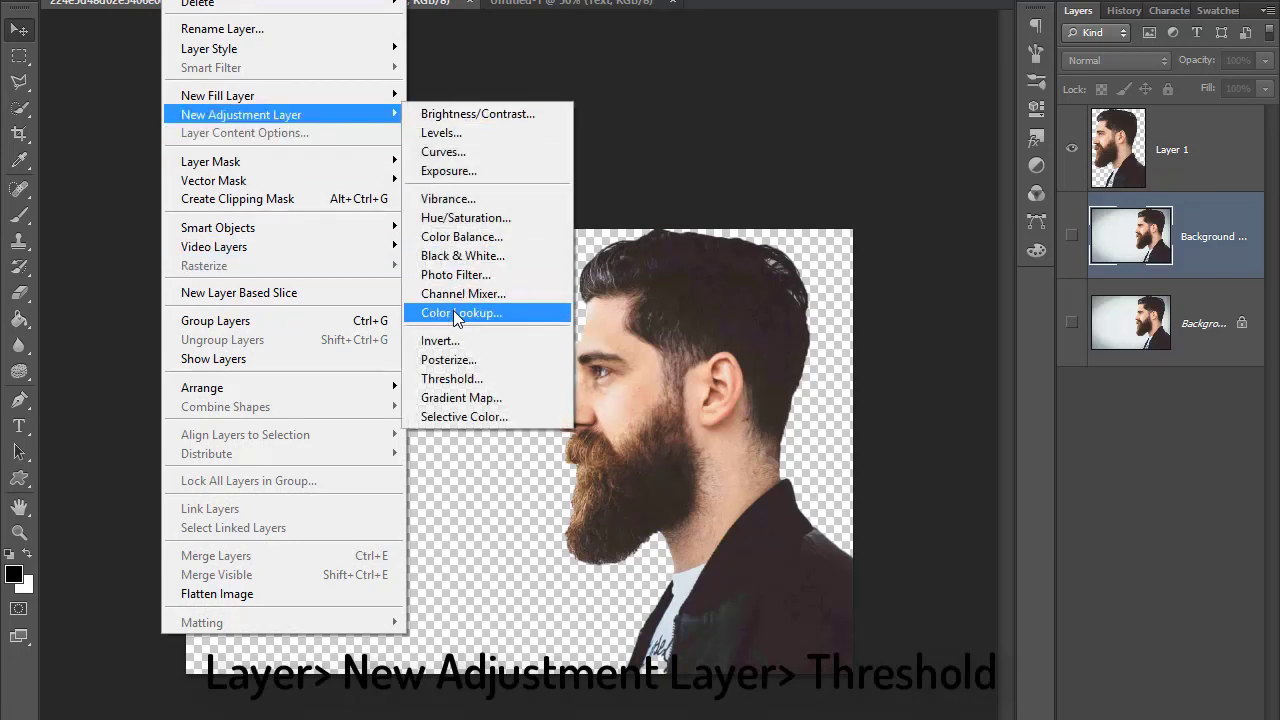
left_click(447, 386)
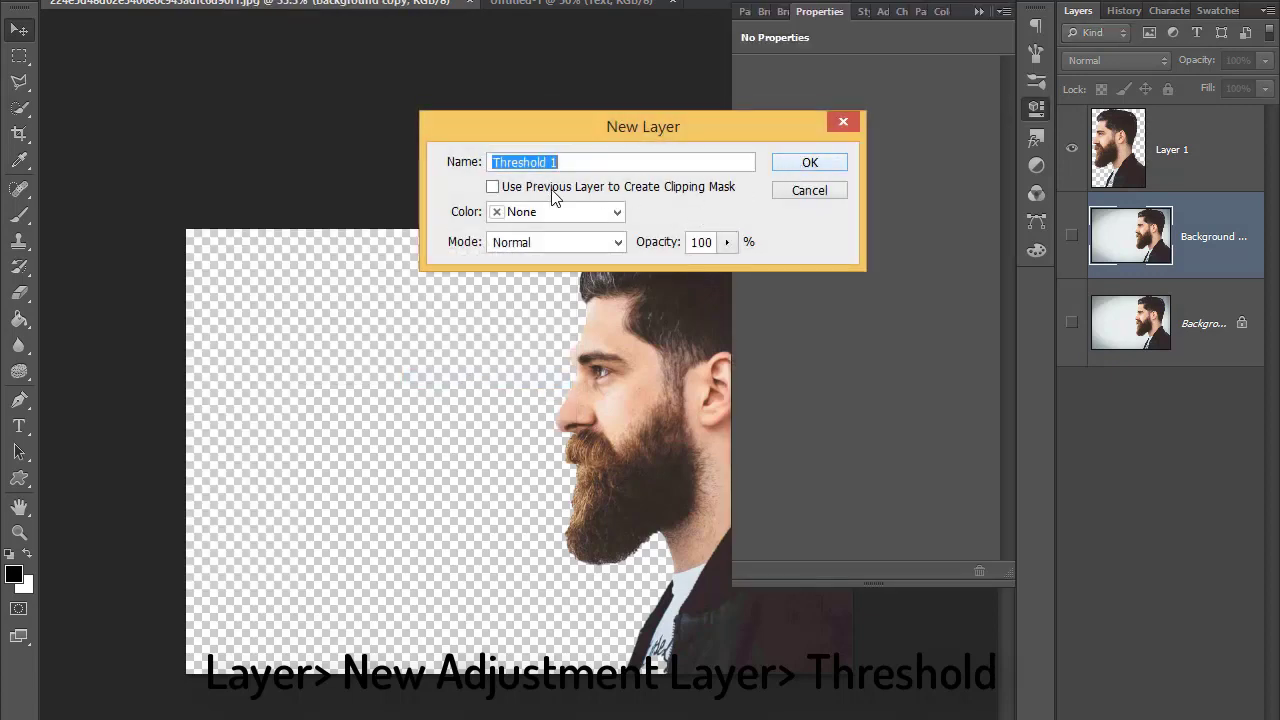
left_click(809, 163)
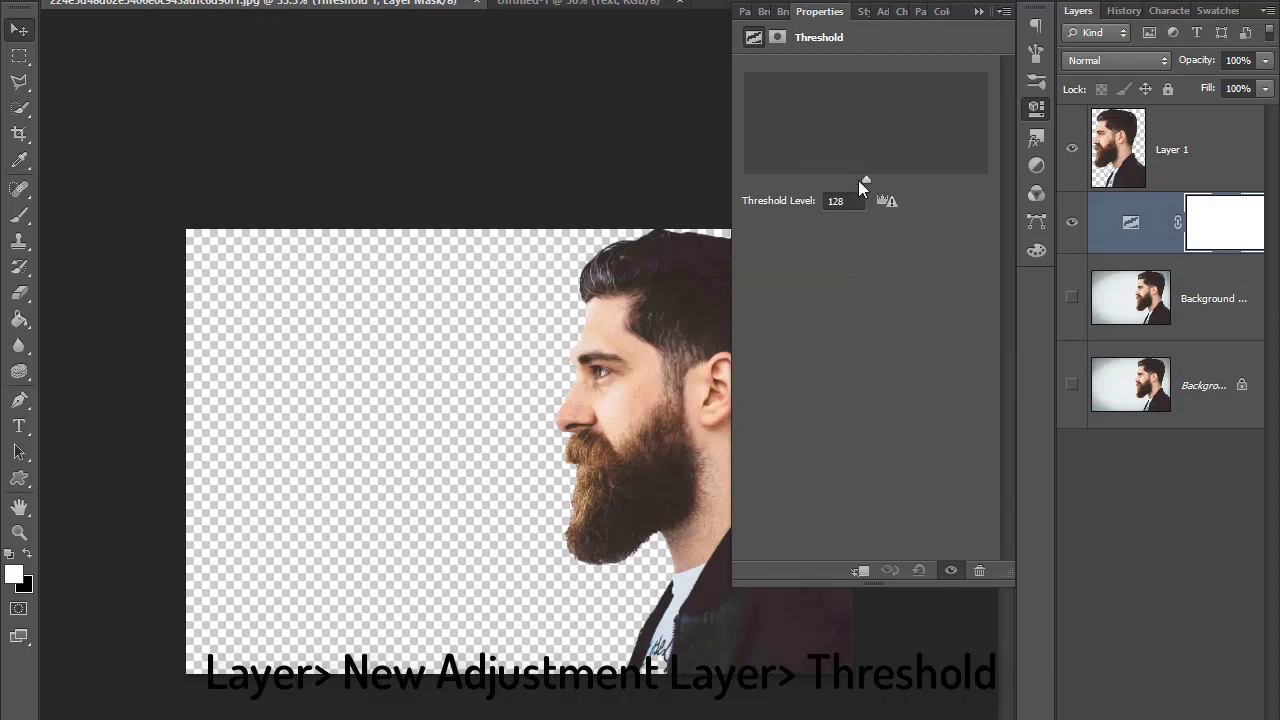
left_click_drag(858, 181, 842, 181)
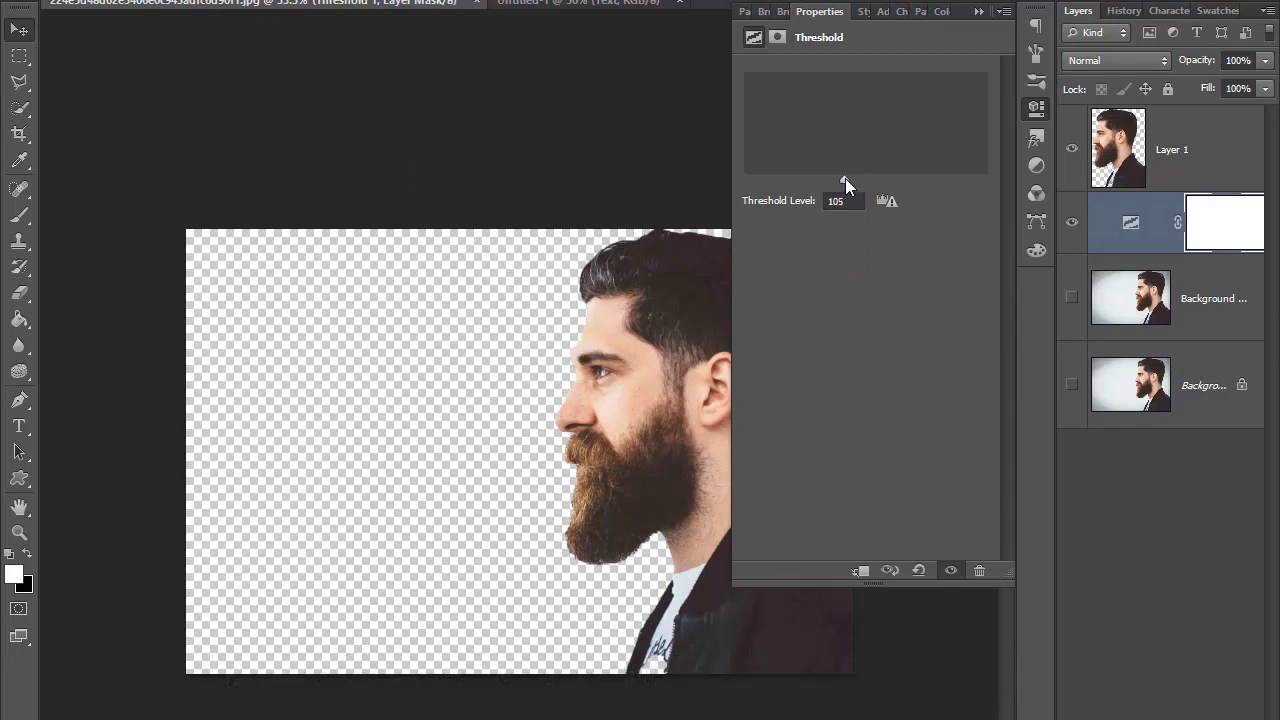
left_click(21, 62)
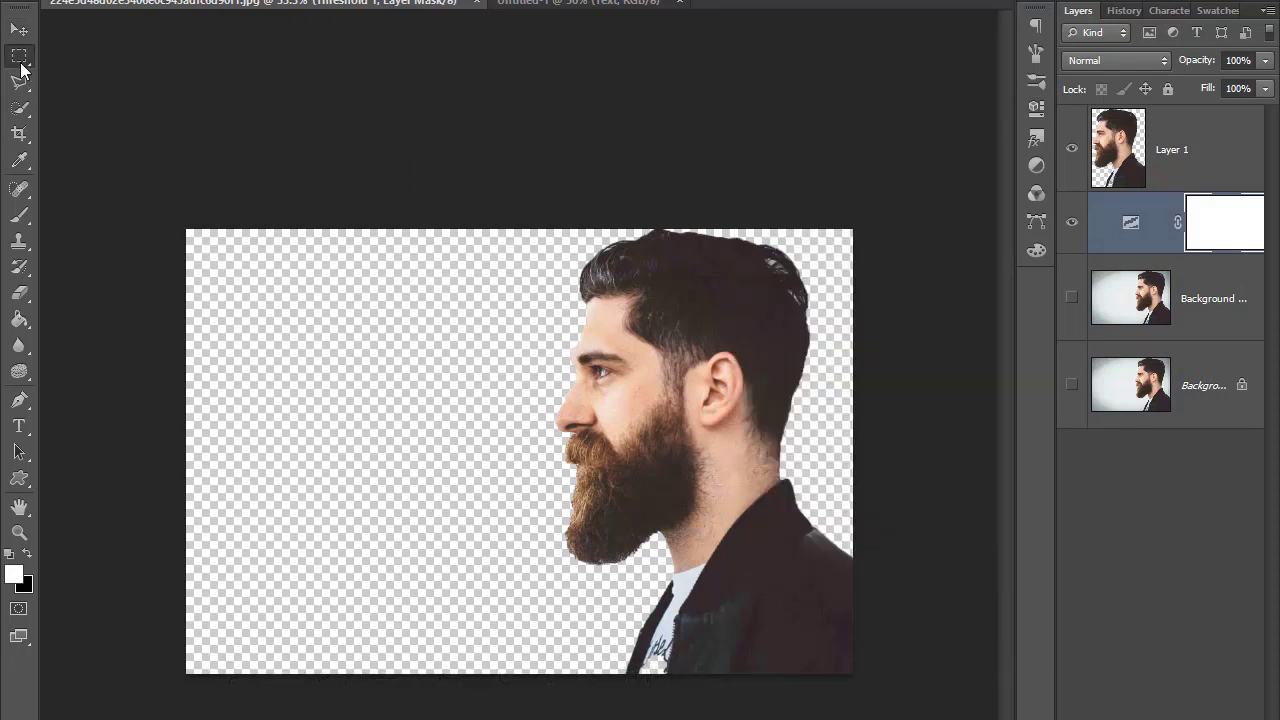
Move Threshold 1 above Layer 1 and set its level to 121.
left_click(16, 32)
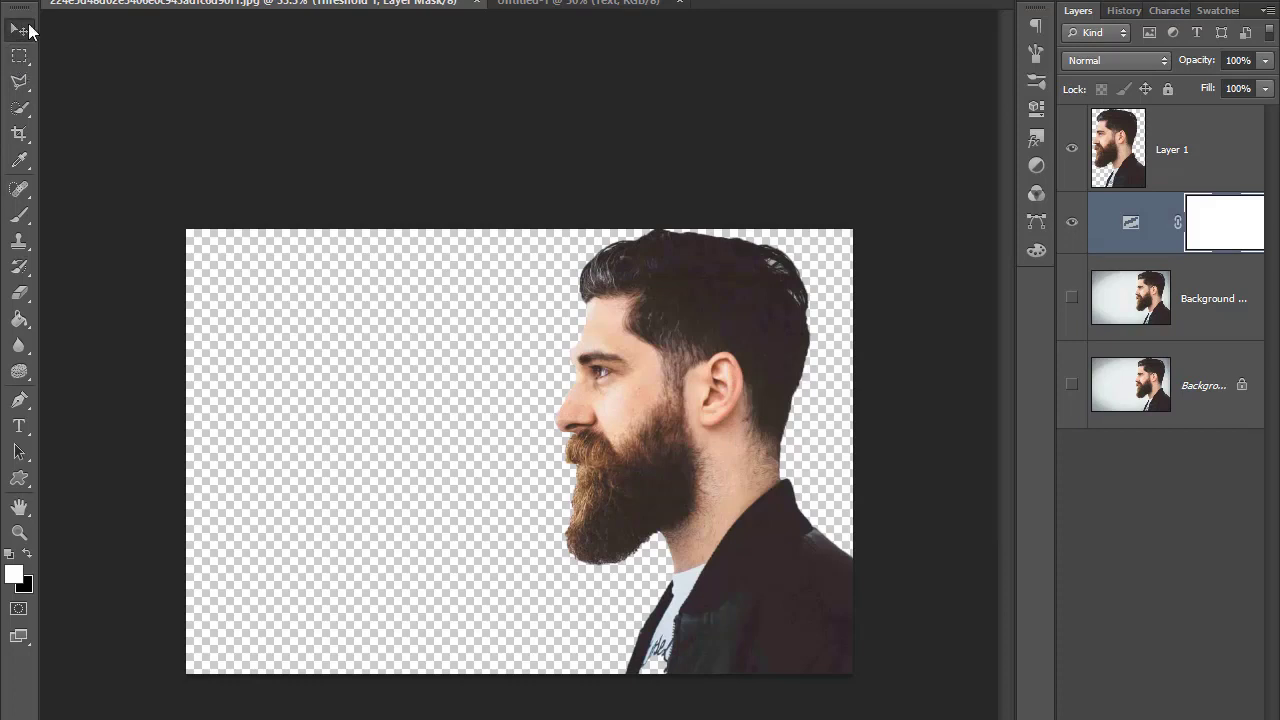
left_click(1204, 149)
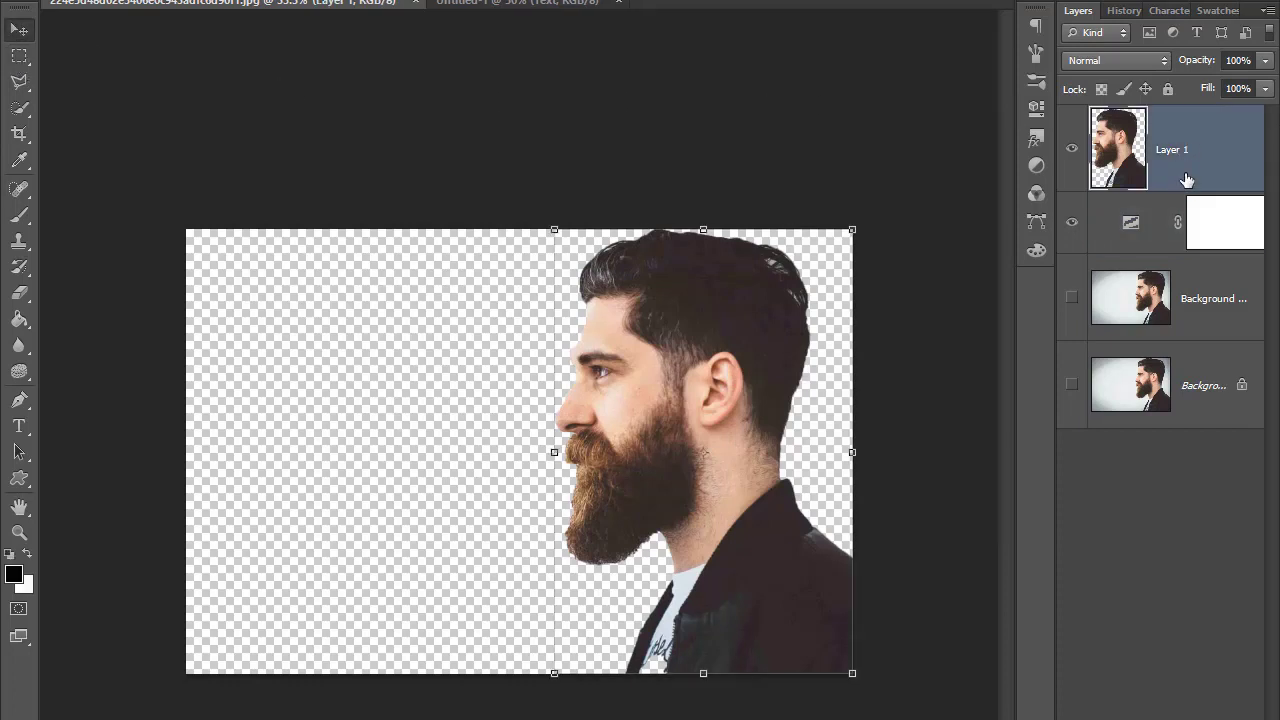
mouse_move(1213, 226)
left_mouse_down()
mouse_move(1192, 160)
mouse_move(1222, 228)
left_mouse_up()
mouse_move(1098, 220)
left_mouse_down()
mouse_move(1094, 92)
mouse_move(1100, 108)
left_mouse_up()
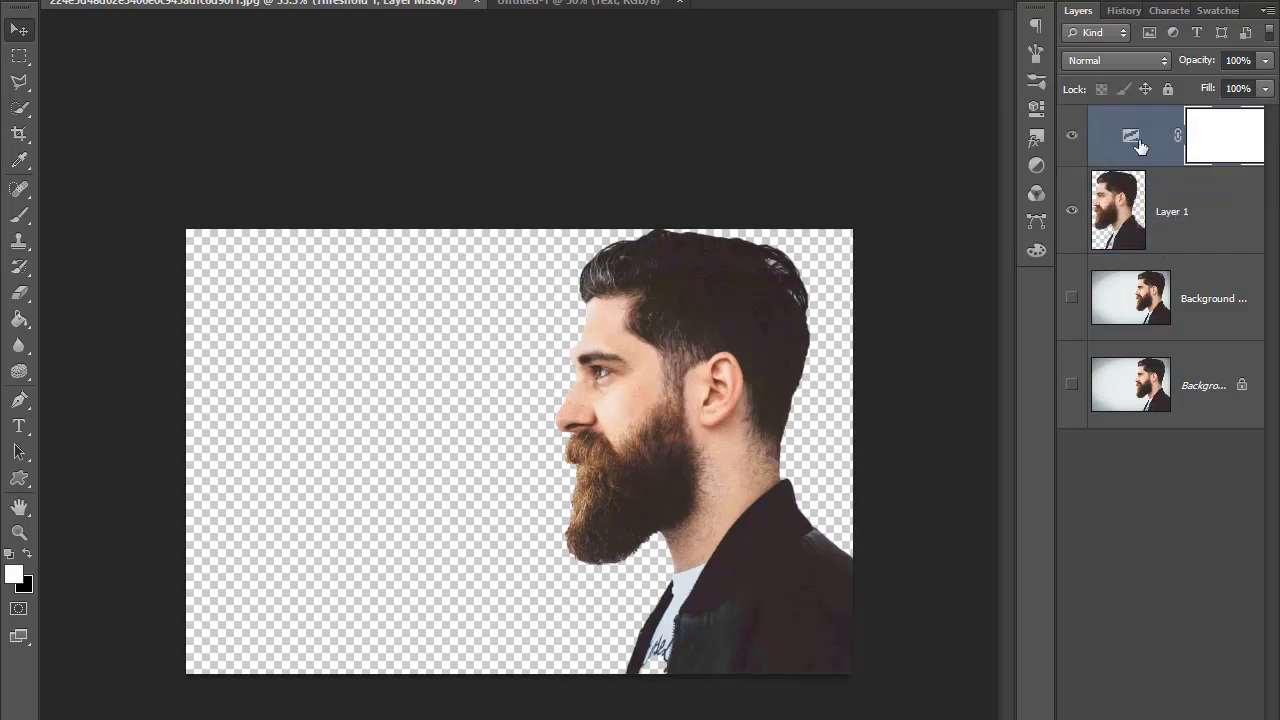
left_click(1138, 138)
double_click(1138, 138)
left_click(859, 183)
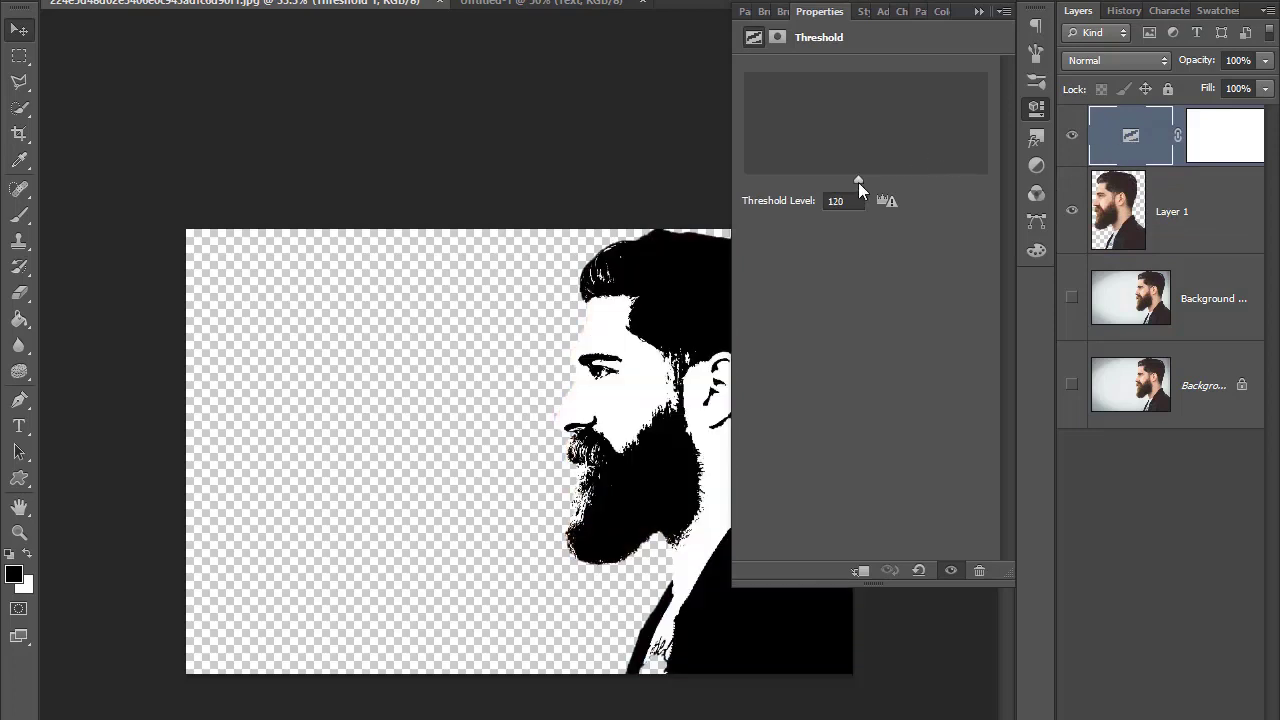
mouse_move(858, 181)
left_mouse_down()
mouse_move(908, 180)
mouse_move(855, 179)
left_mouse_up()
left_click(978, 11)
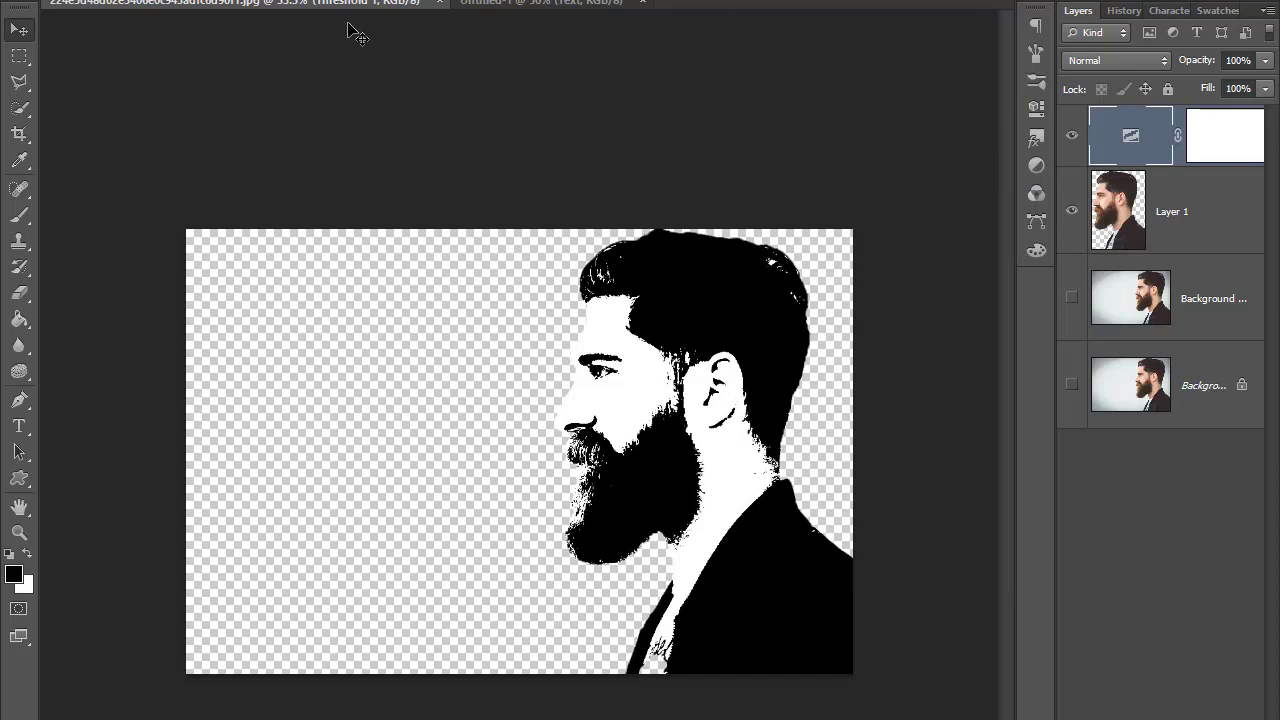
Make a Color Range selection and drag the content to the left.
left_click(180, 0)
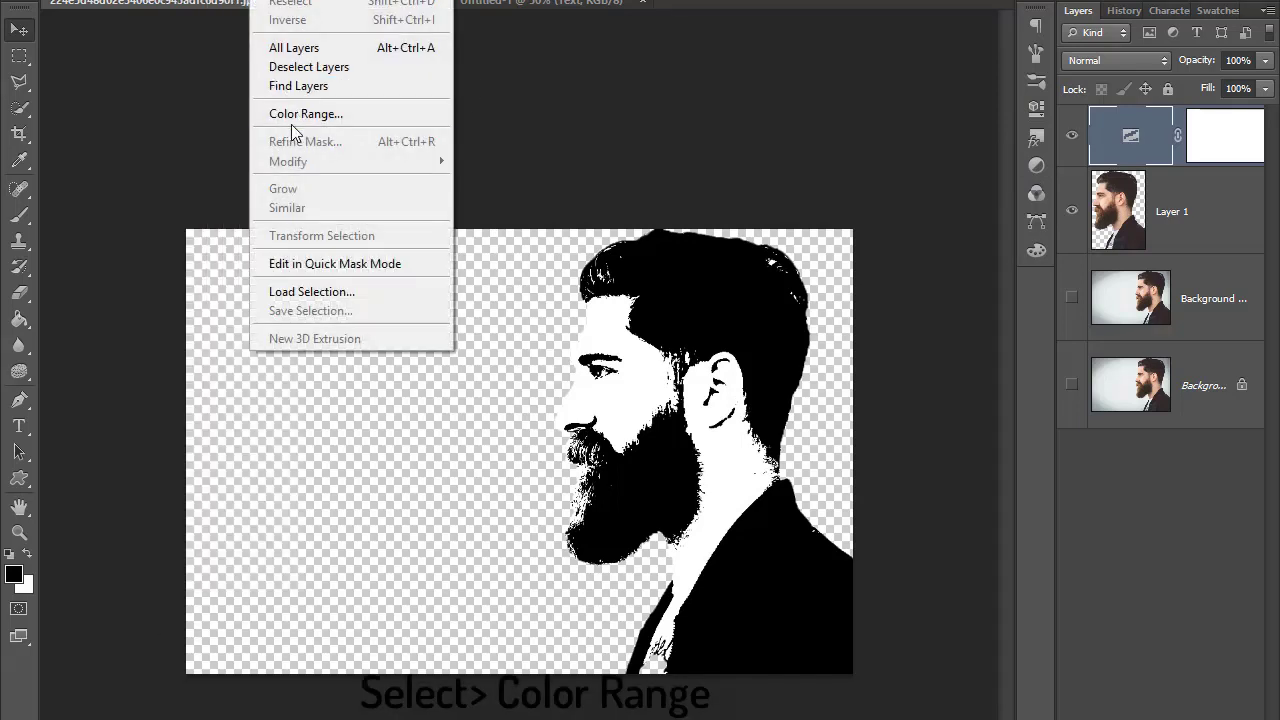
left_click(302, 113)
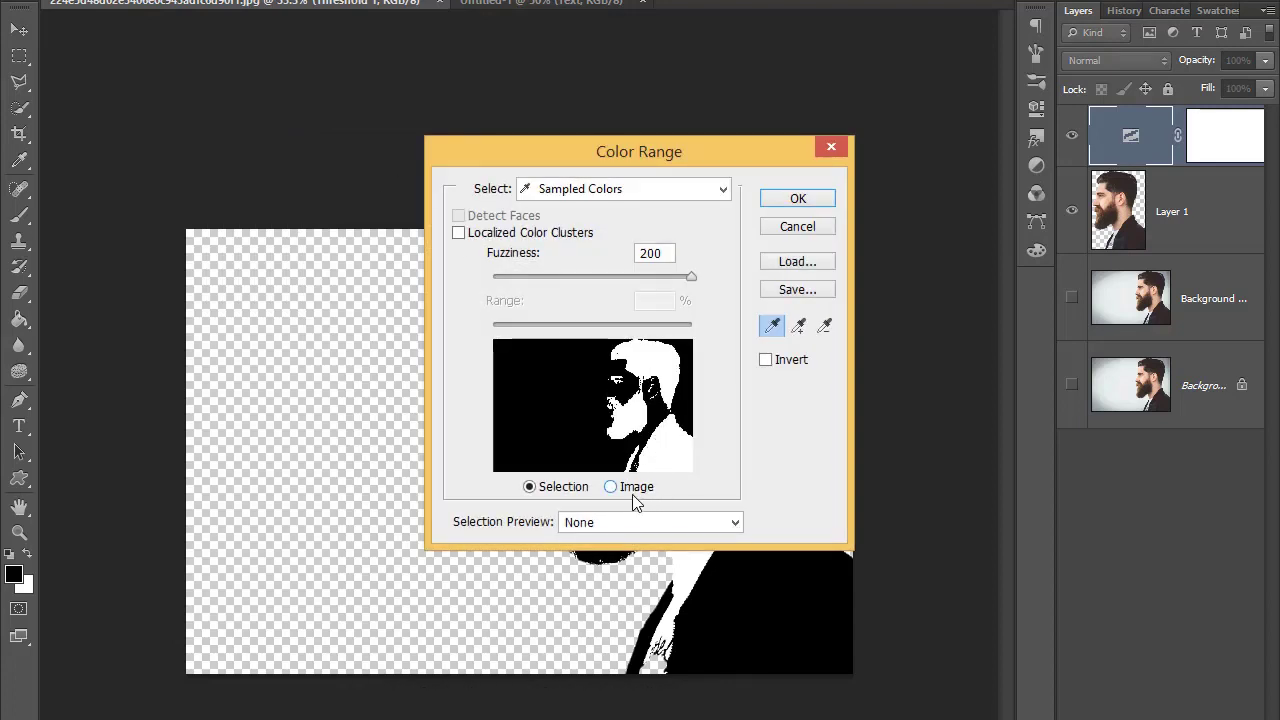
left_click(798, 199)
left_click_drag(643, 487, 524, 463)
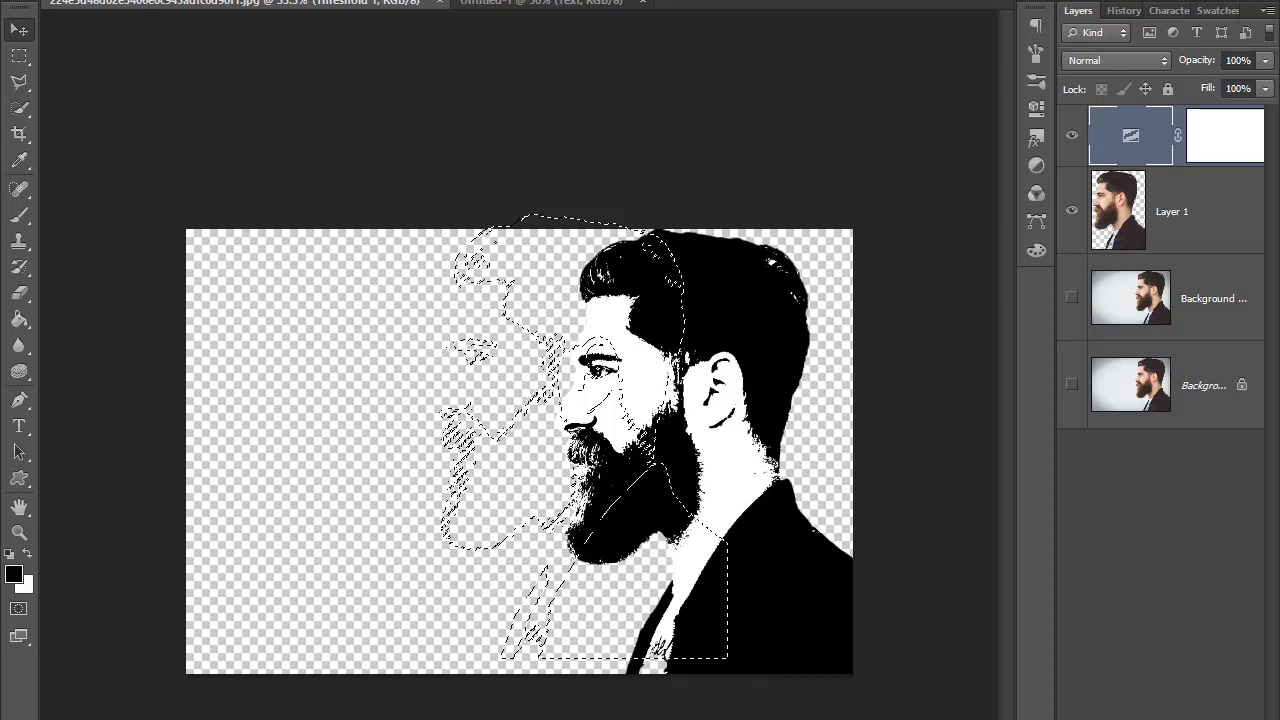
Revert history to the Layer Order state, discarding the selection.
left_click(1125, 11)
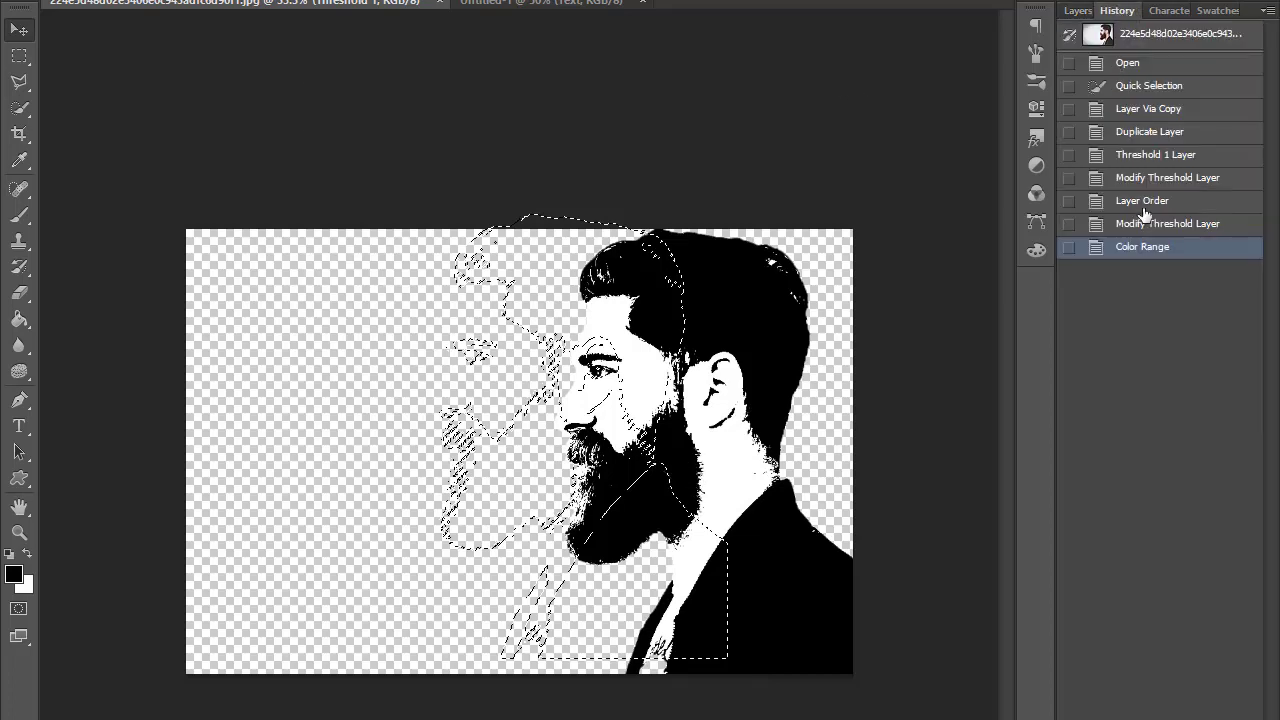
left_click(1143, 204)
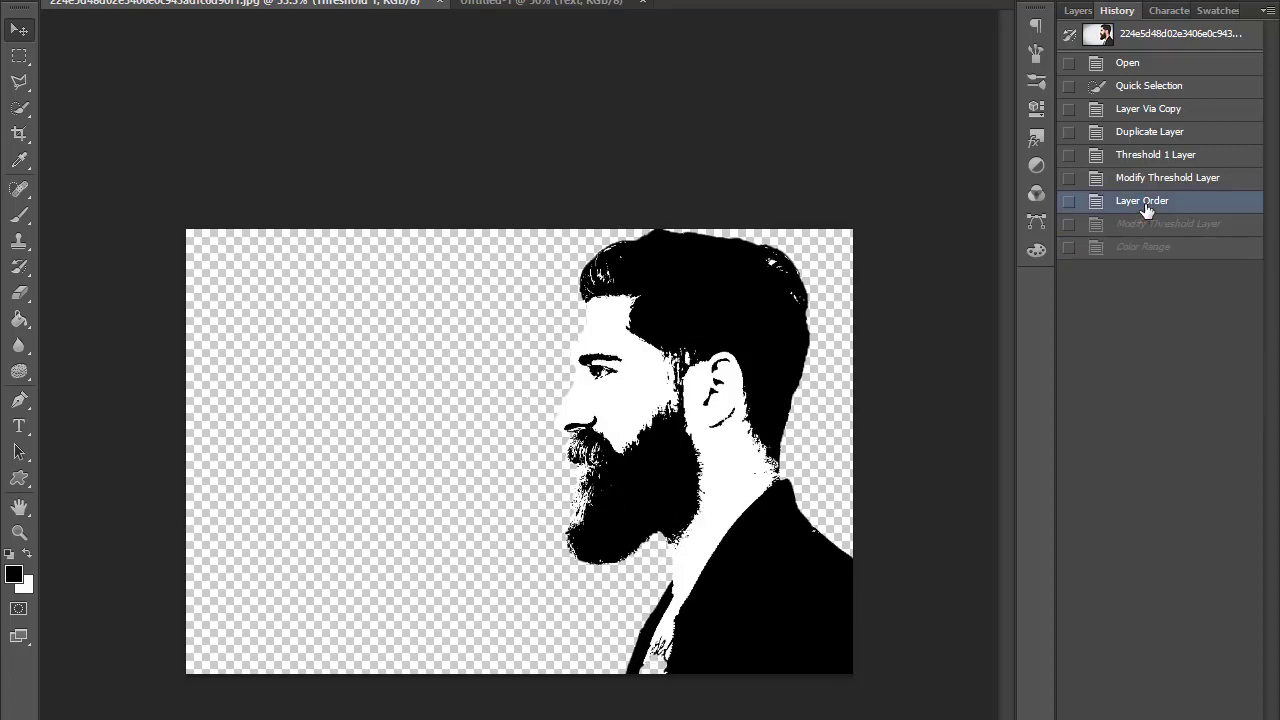
left_click(1077, 11)
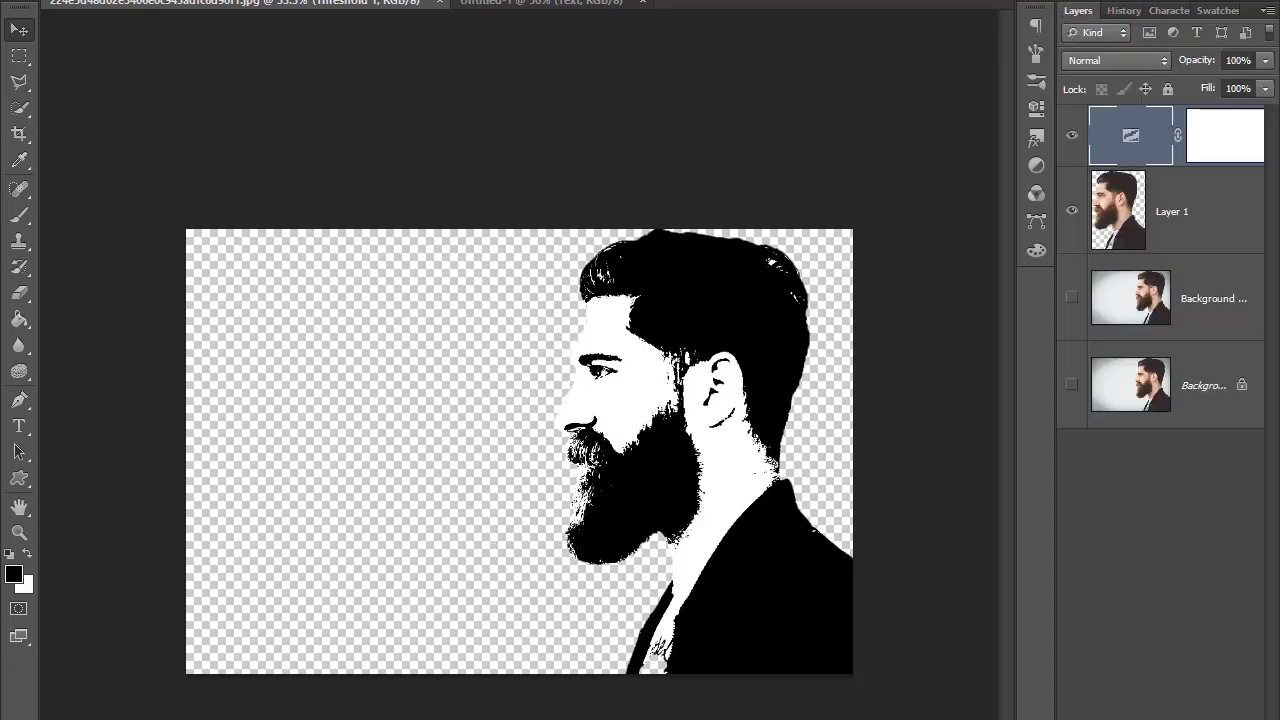
Apply a new Color Range selection with Invert checked at Fuzziness 200.
left_click(265, 0)
left_click(290, 112)
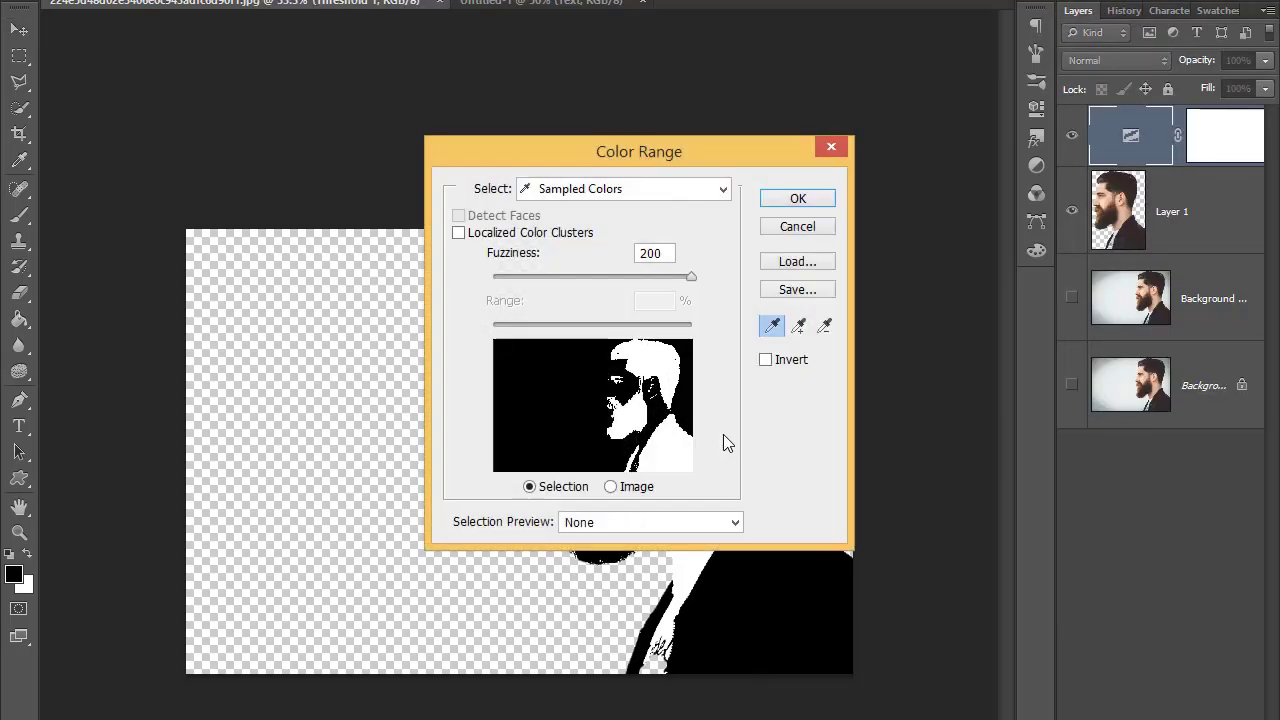
left_click(766, 360)
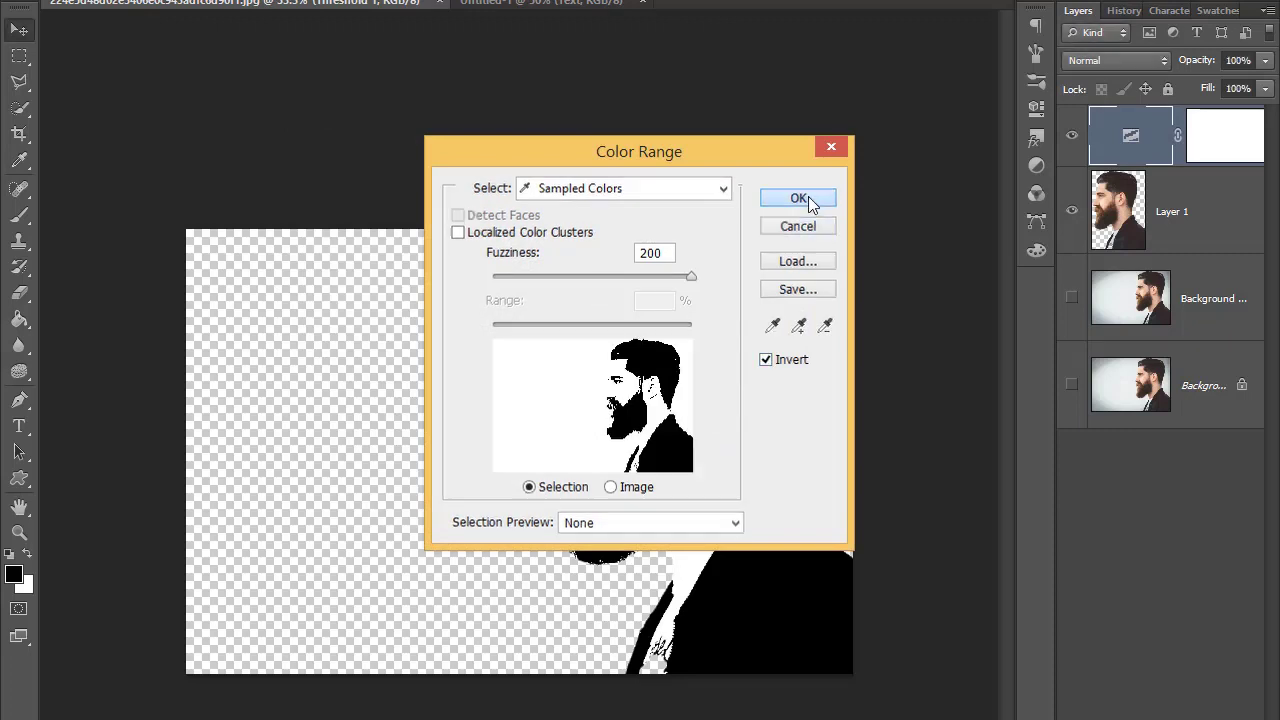
left_click(798, 198)
Shift Layer 1's content left with Free Transform.
left_click(1170, 211)
key("ctrl+t")
left_click_drag(667, 467, 565, 467)
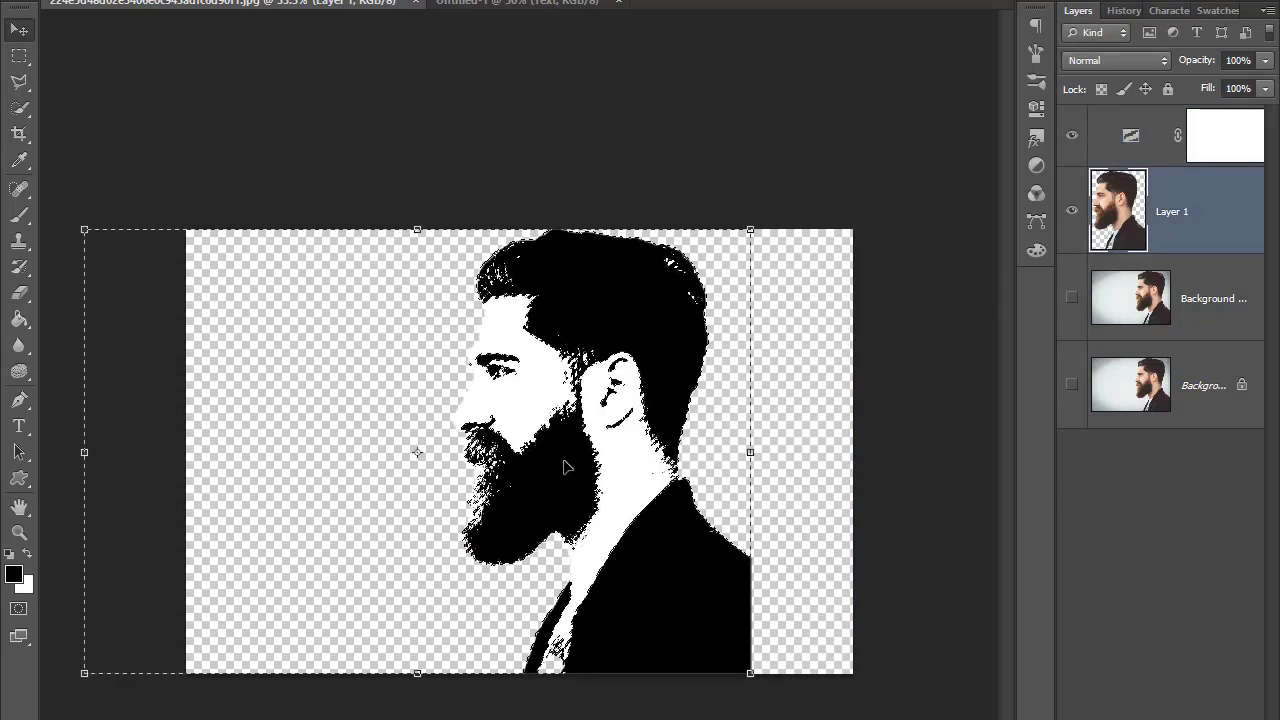
Undo the shift and drag the silhouette into Untitled-1 as Layer 2.
key("ctrl+z")
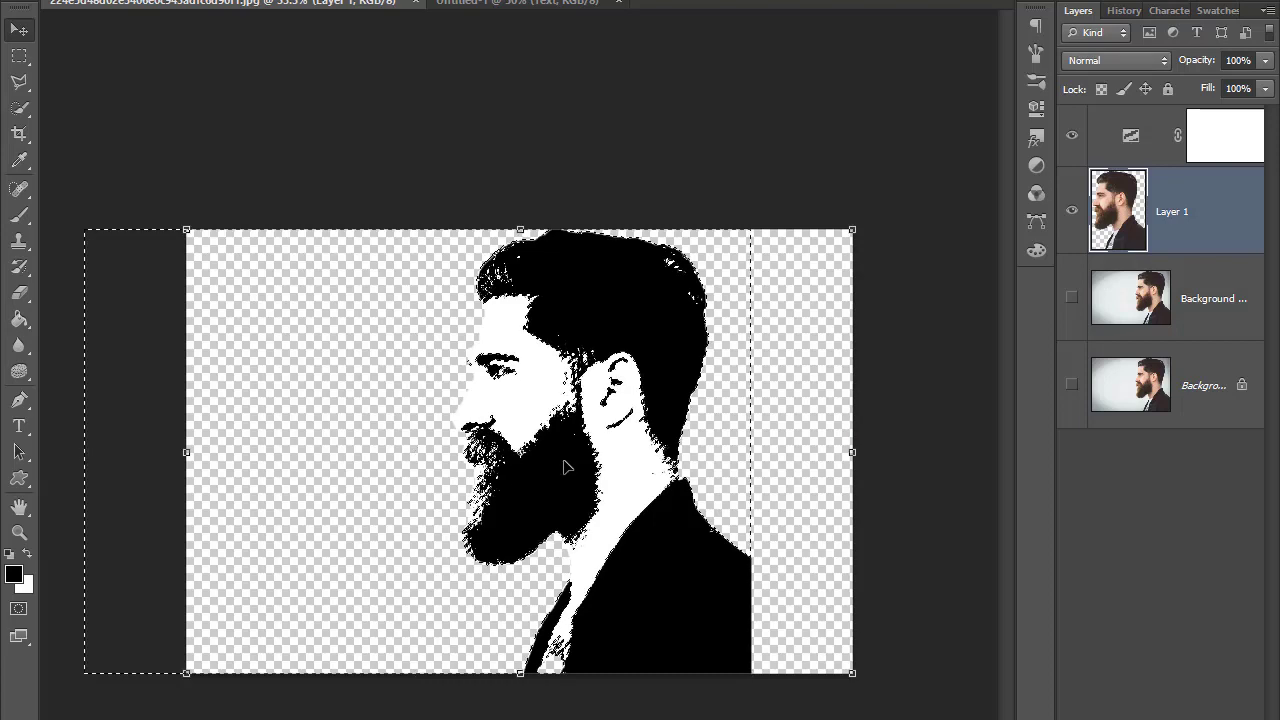
mouse_move(568, 285)
left_mouse_down()
mouse_move(343, 278)
mouse_move(537, 14)
left_mouse_up()
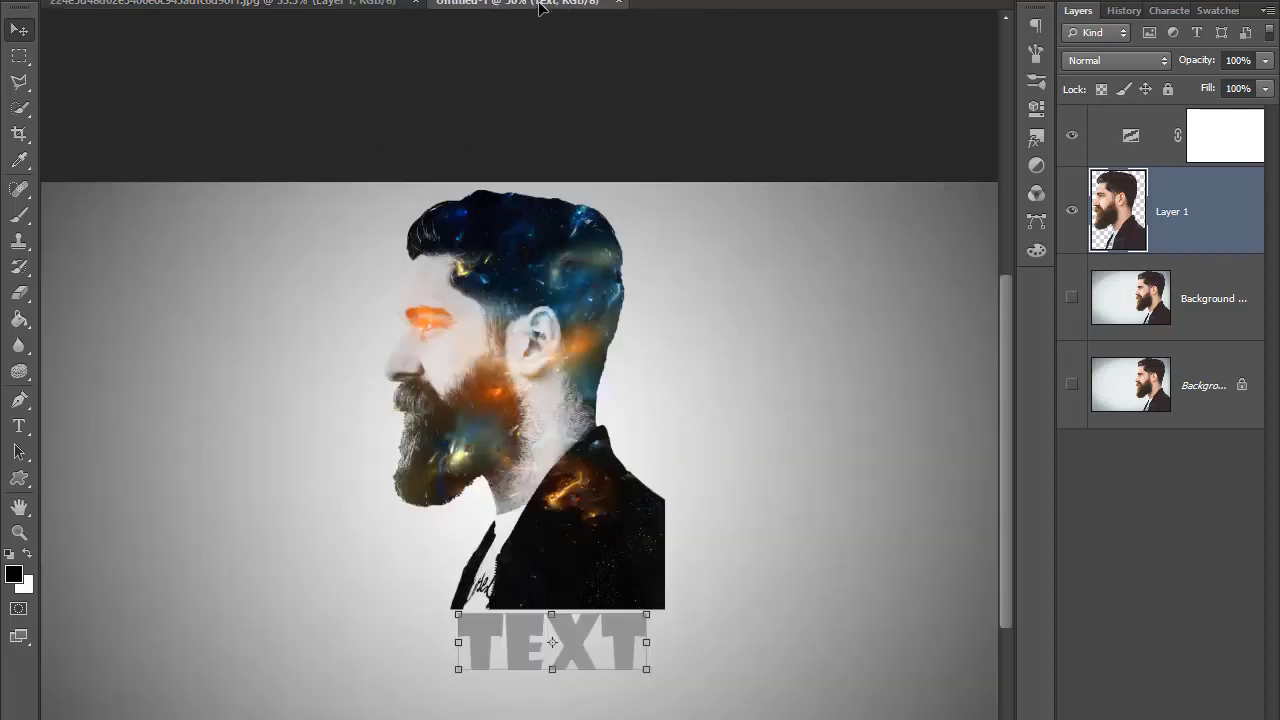
left_click_drag(537, 14, 493, 315)
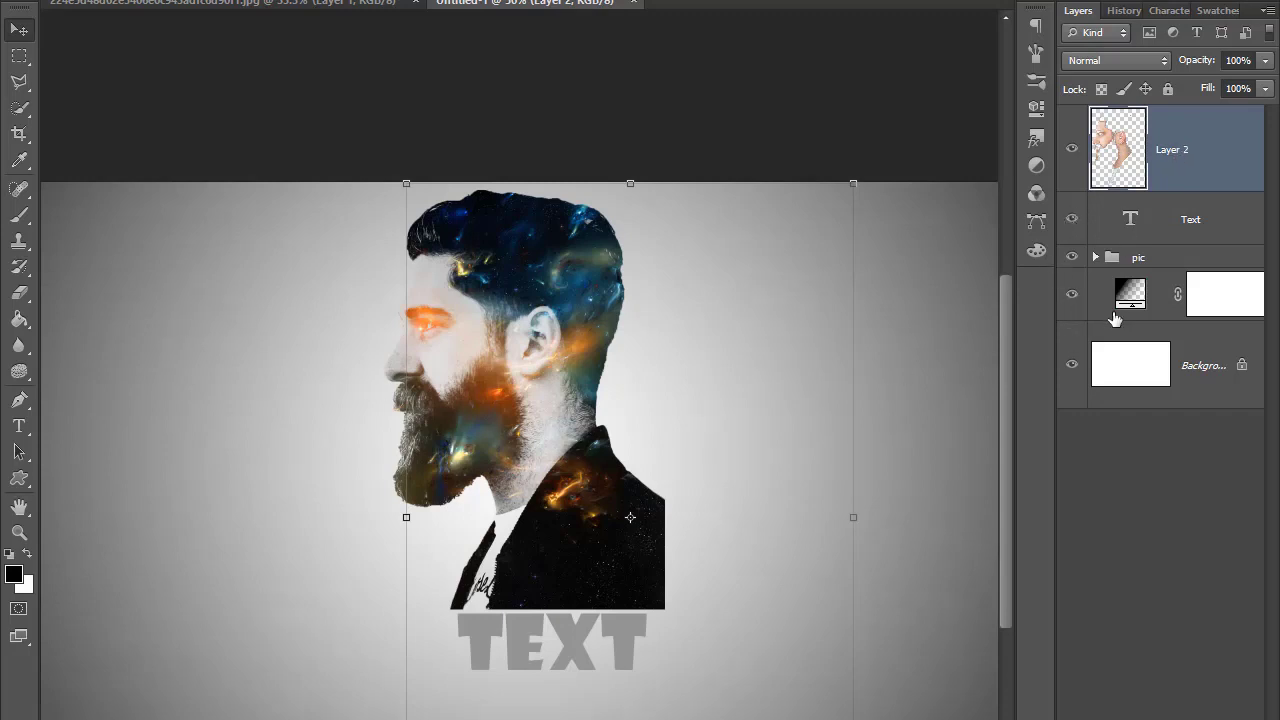
Place Layer 2 under the galaxy in the pic group, unclipped, and hide Layer 1.
left_click(1095, 257)
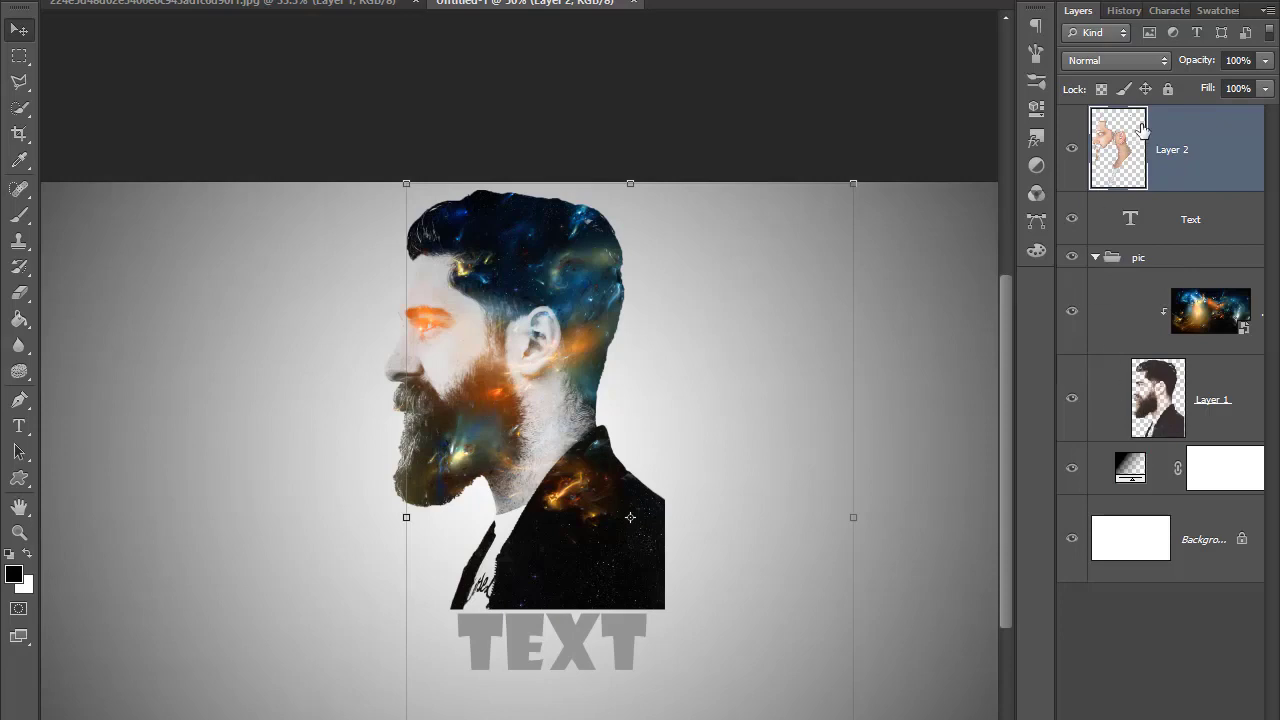
mouse_move(1142, 130)
left_mouse_down()
mouse_move(1142, 320)
mouse_move(1163, 337)
left_mouse_up()
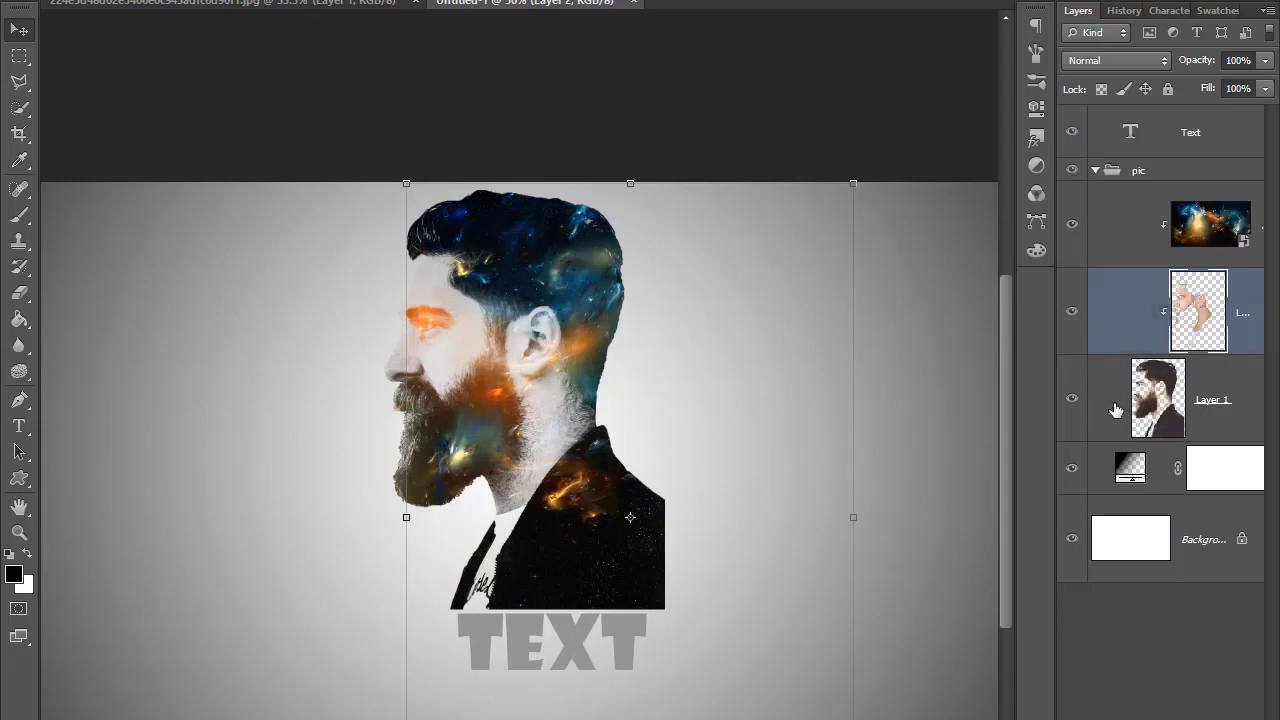
right_click(1186, 324)
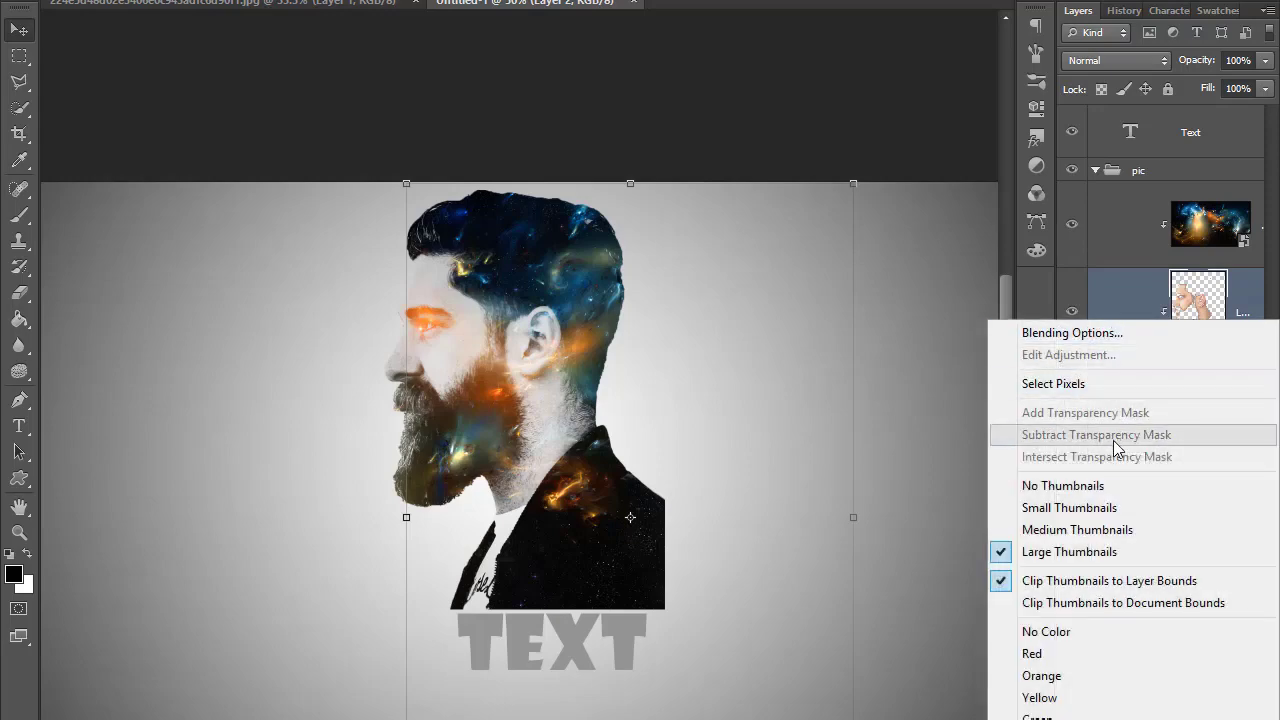
right_click(1256, 276)
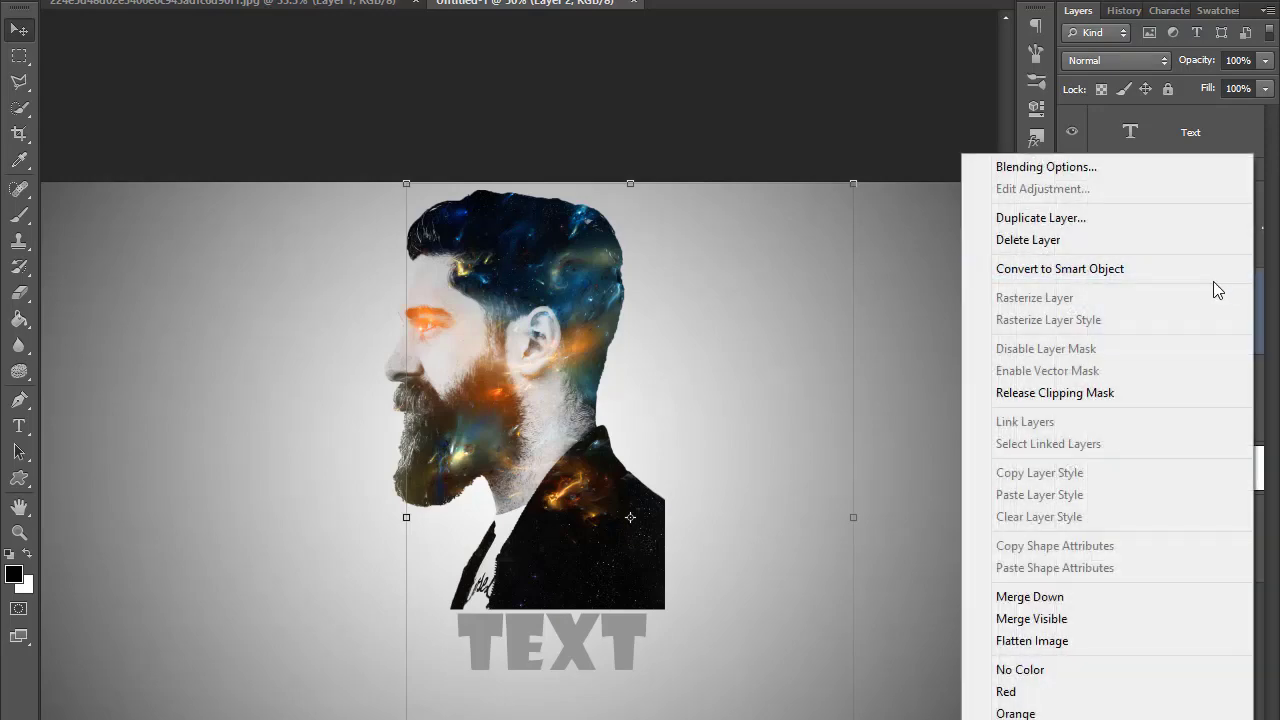
left_click(1112, 392)
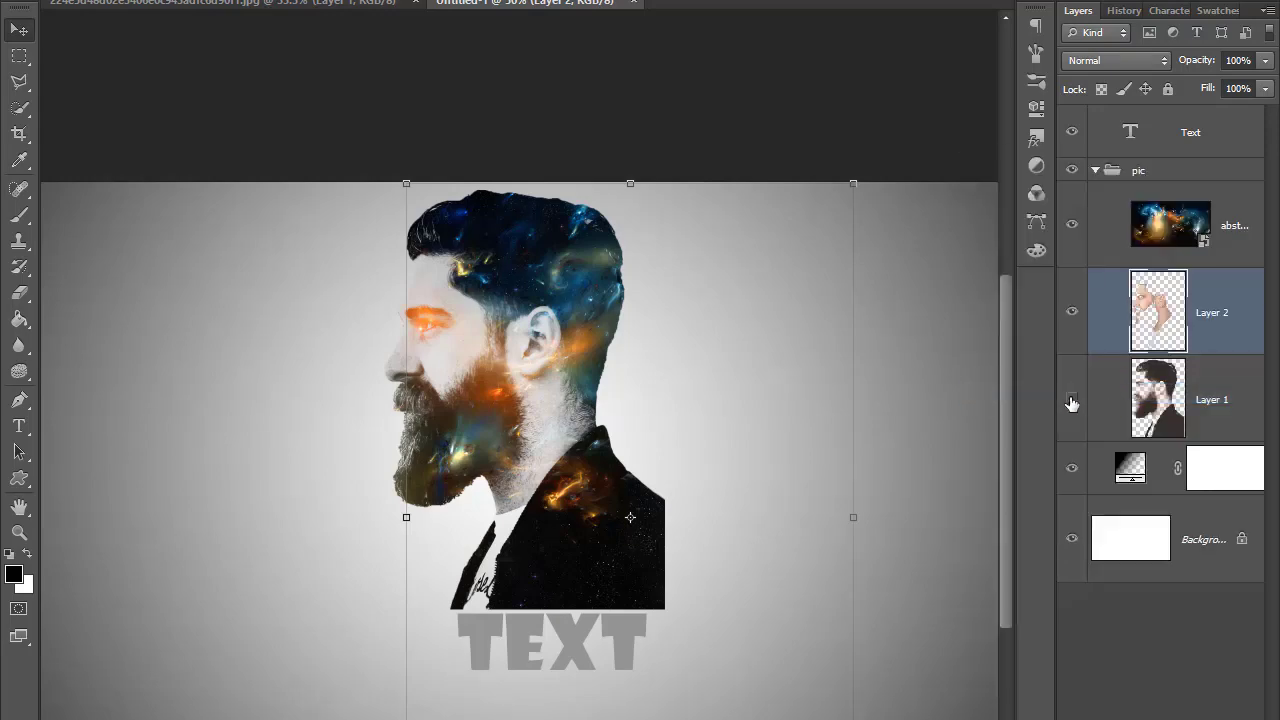
left_click(1071, 403)
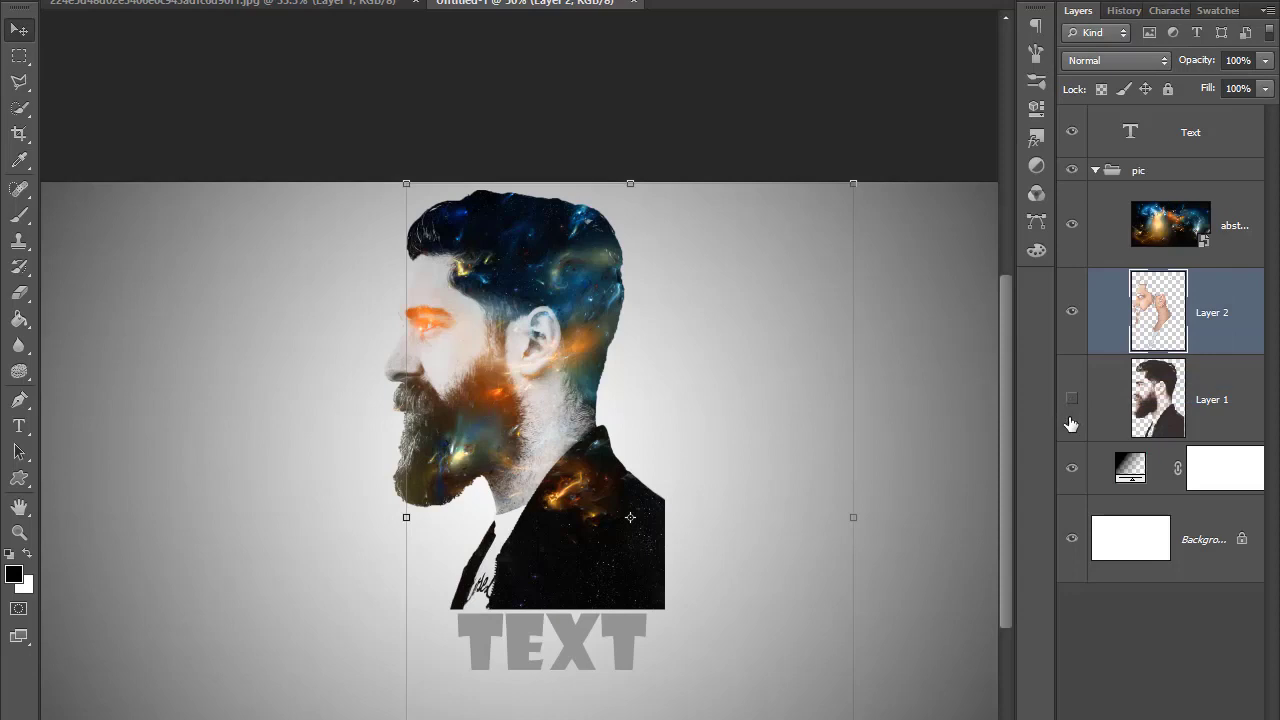
left_click(31, 64)
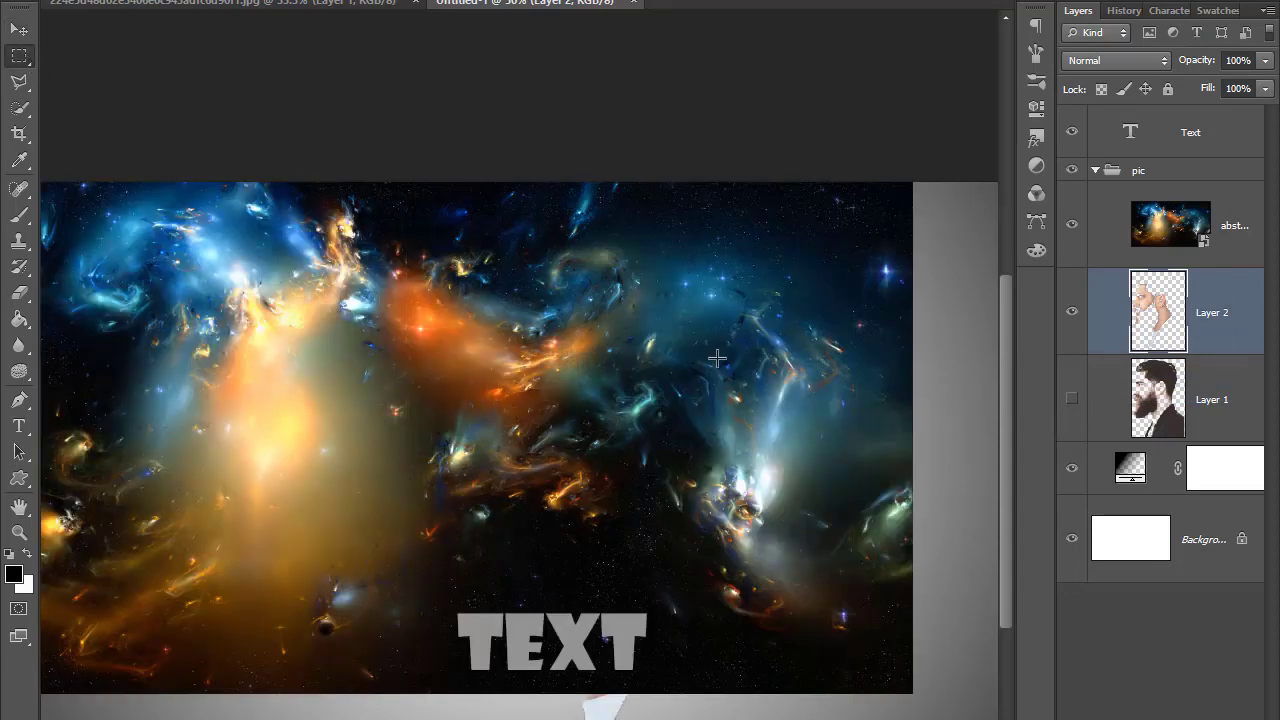
Shrink Layer 2 from its corners to fit the man.
left_click(17, 31)
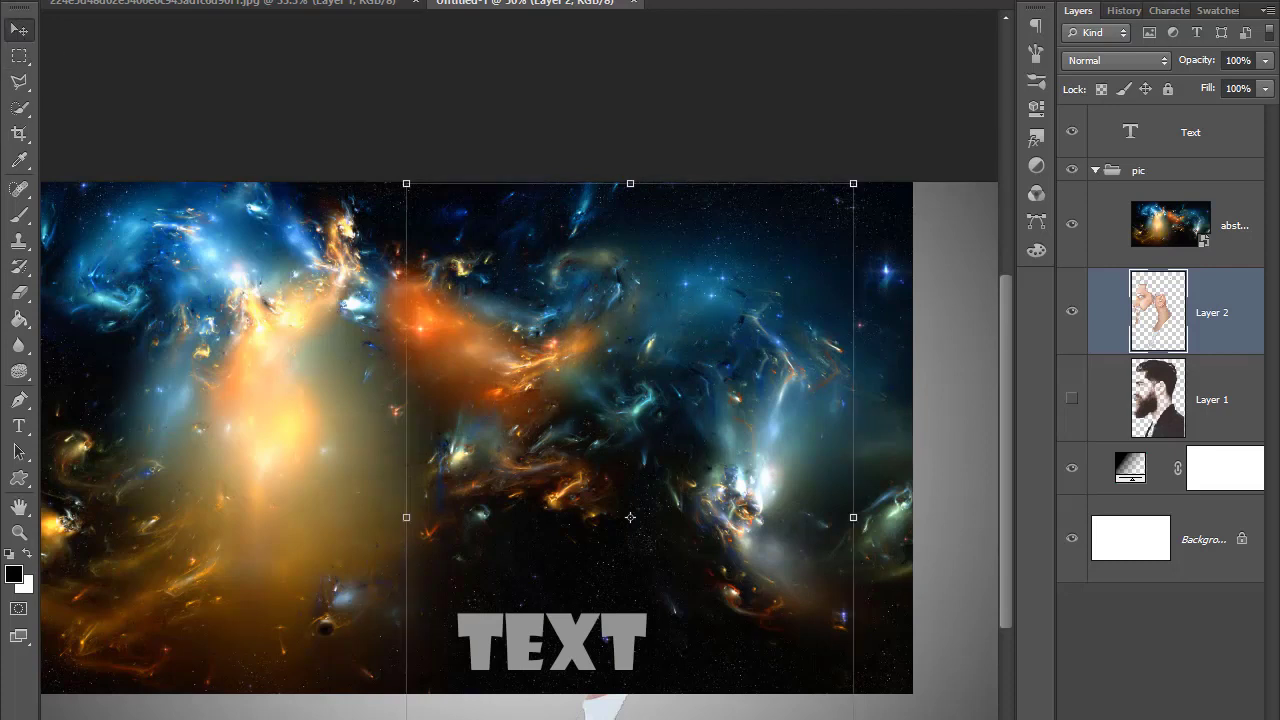
left_click(405, 185)
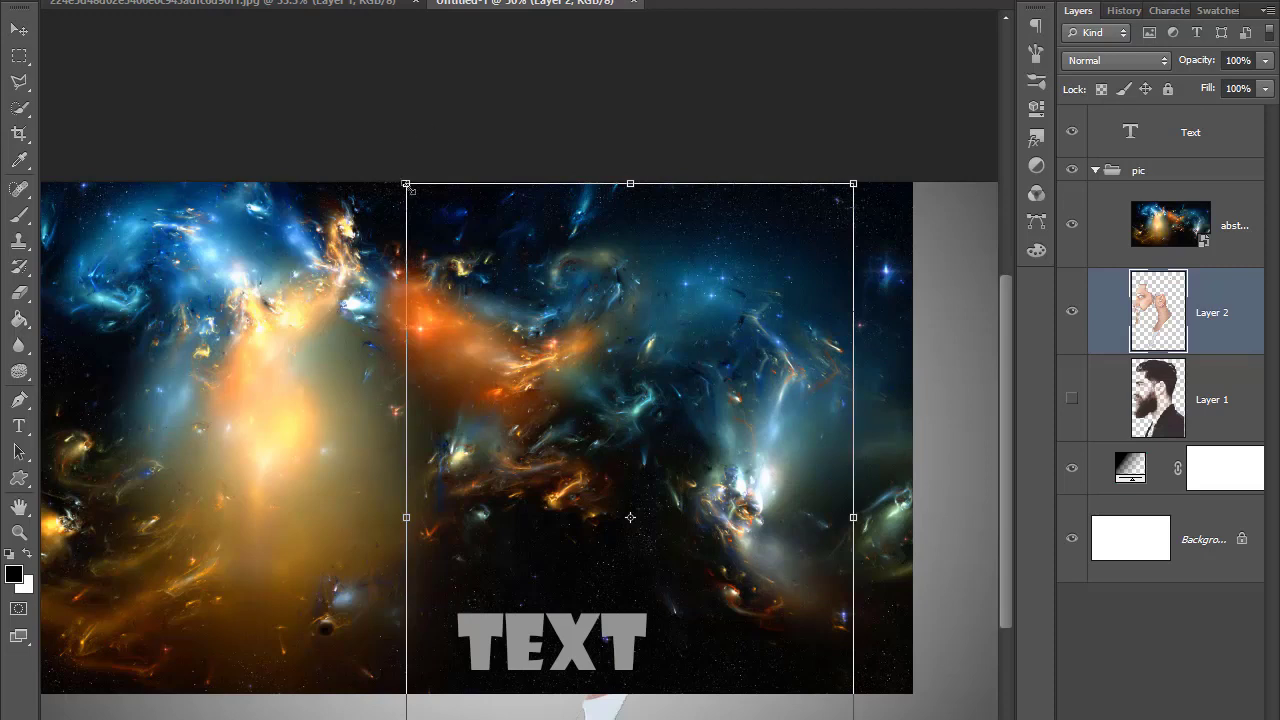
left_click_drag(405, 185, 533, 378)
left_click_drag(636, 459, 540, 317)
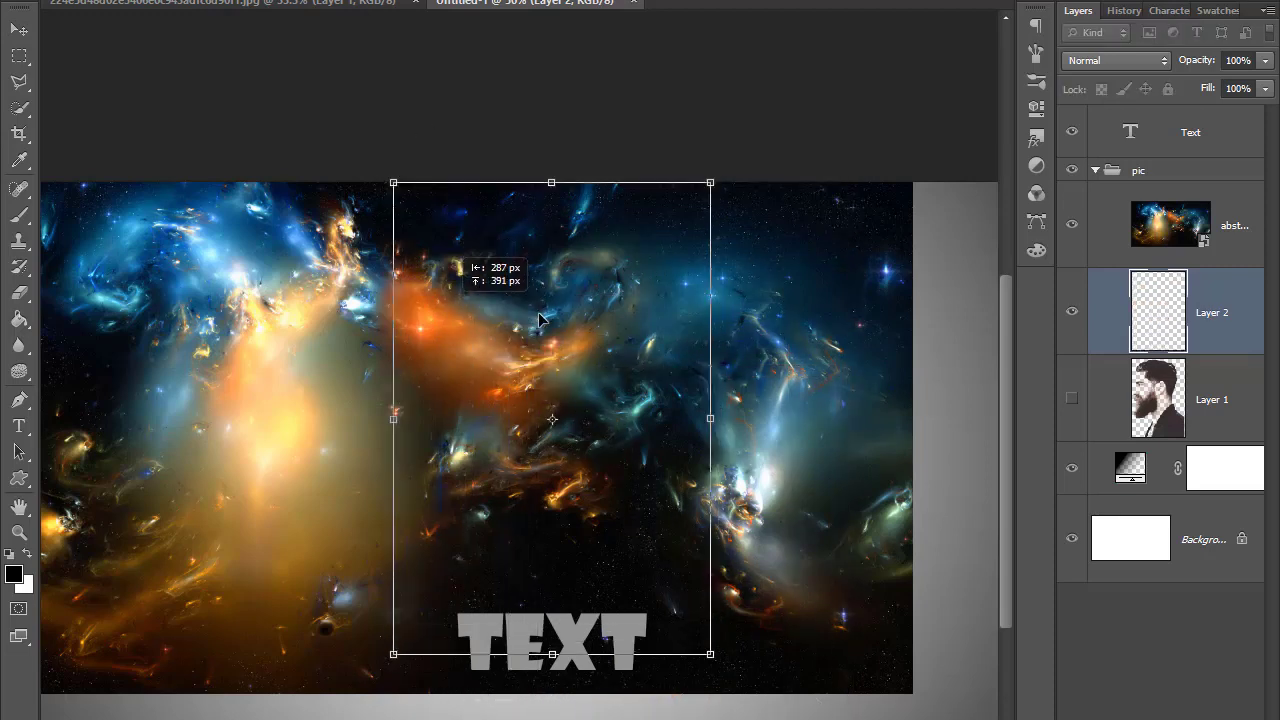
left_click_drag(711, 655, 683, 614)
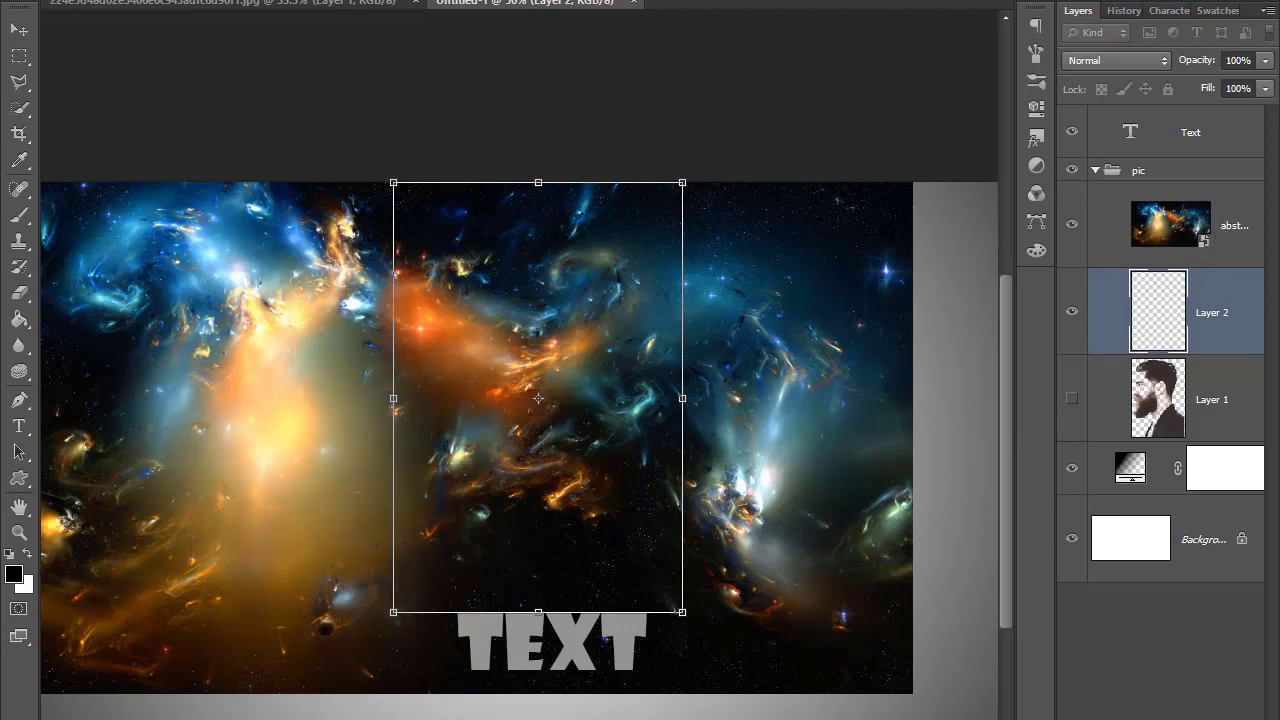
Clip the galaxy image to the silhouette layer and apply the resize.
right_click(1221, 224)
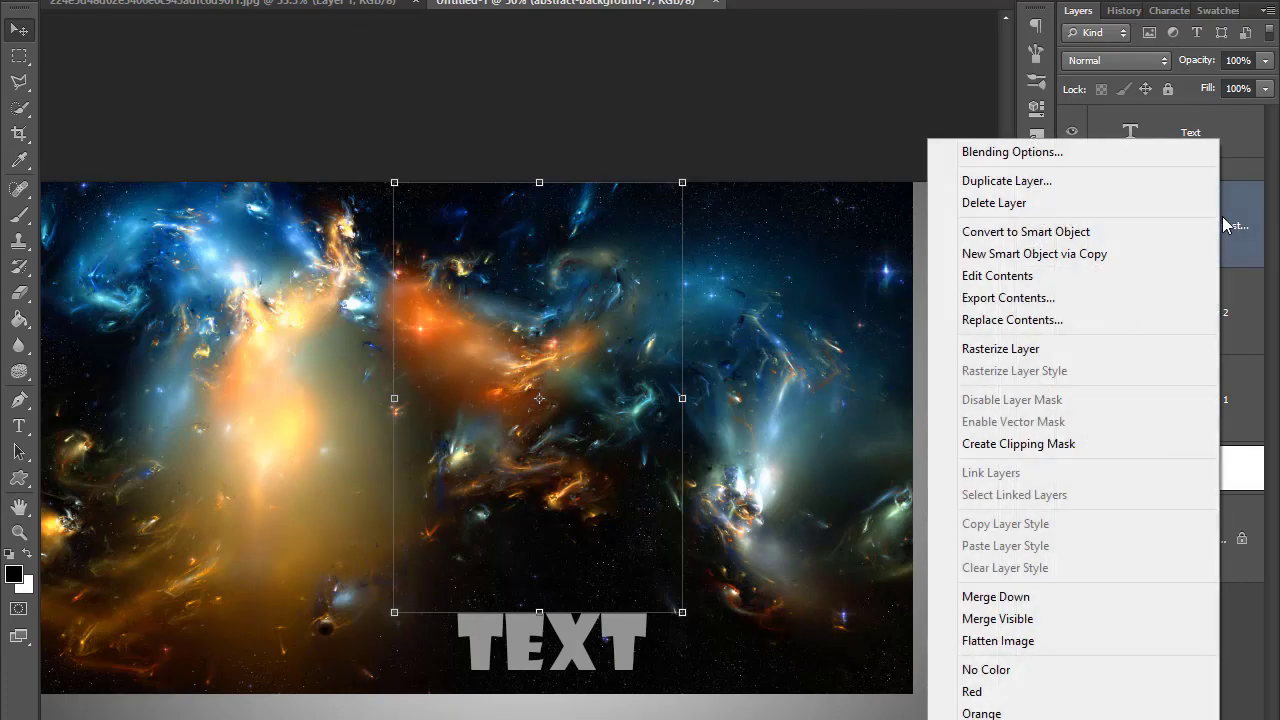
left_click(1045, 443)
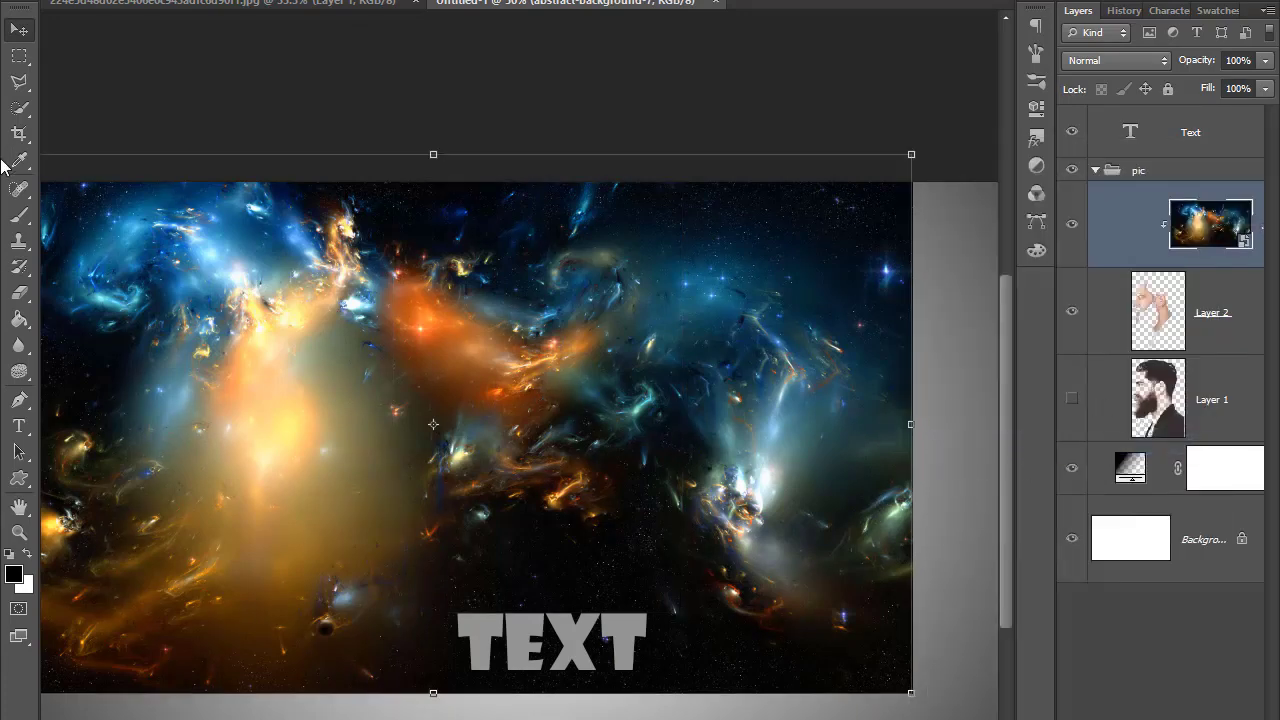
key("Return")
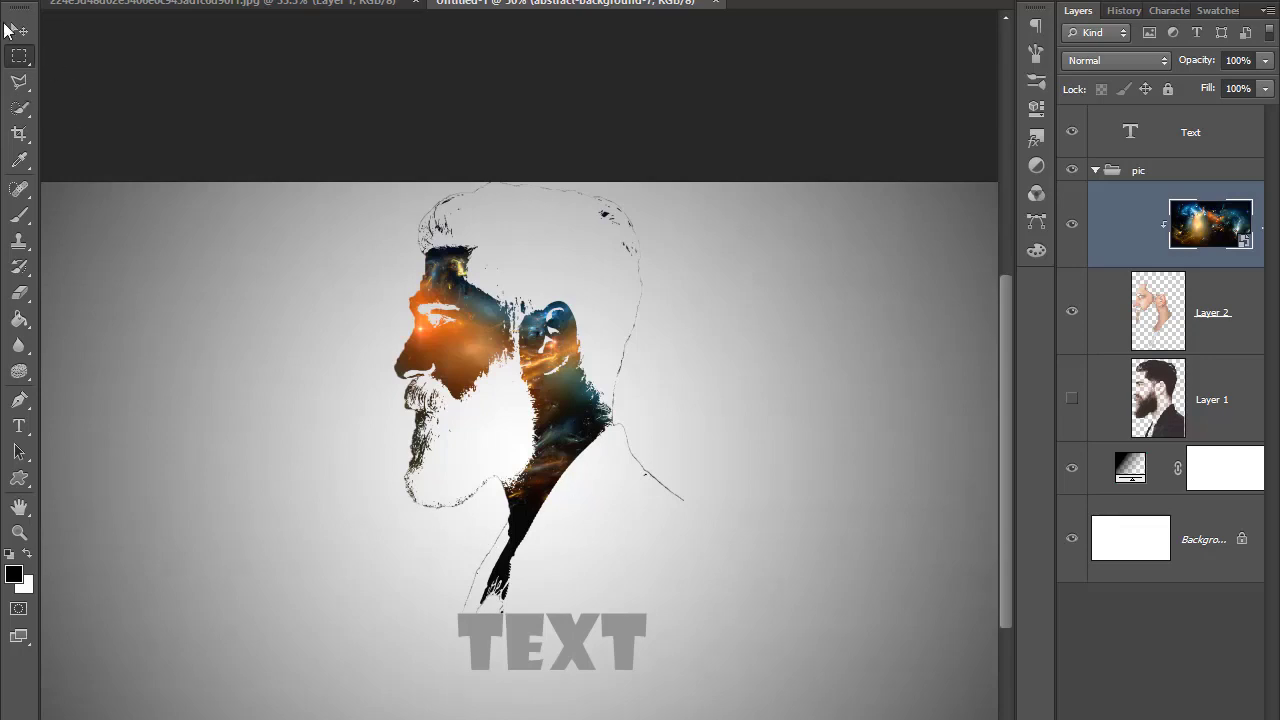
Nudge the pic group artwork slightly to the right.
left_click(10, 31)
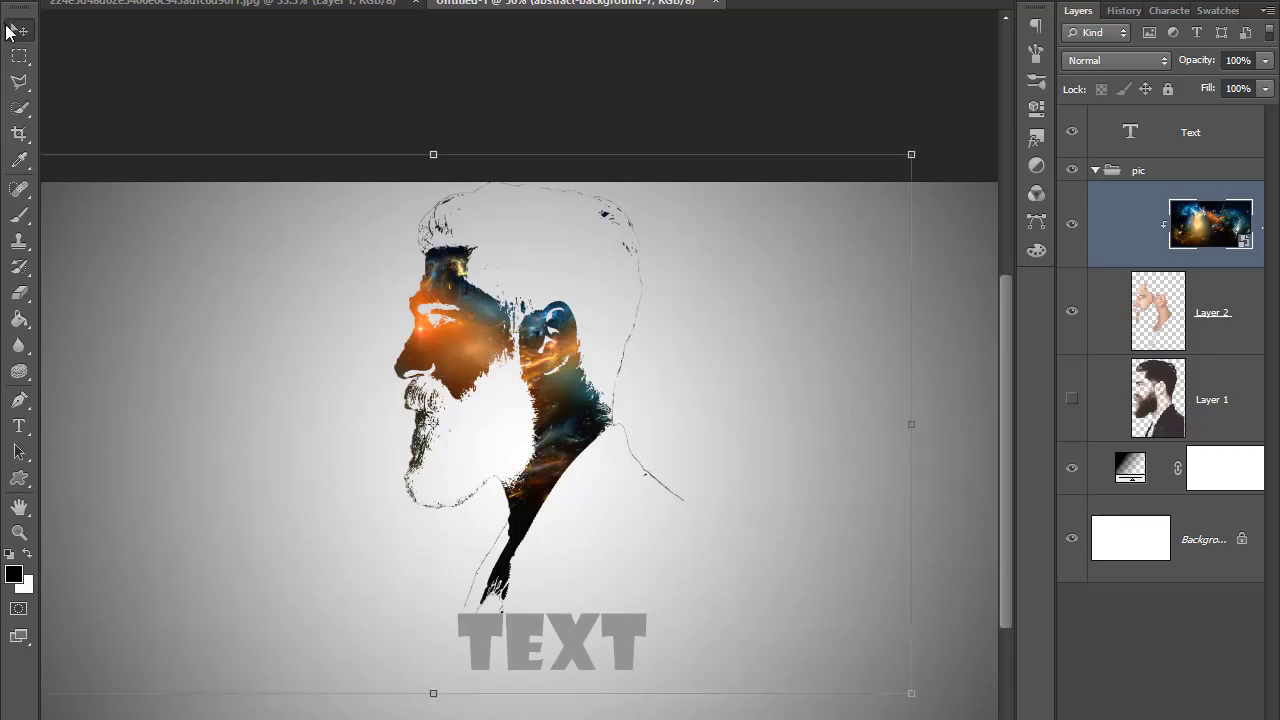
left_click(1095, 170)
left_click_drag(580, 420, 589, 427)
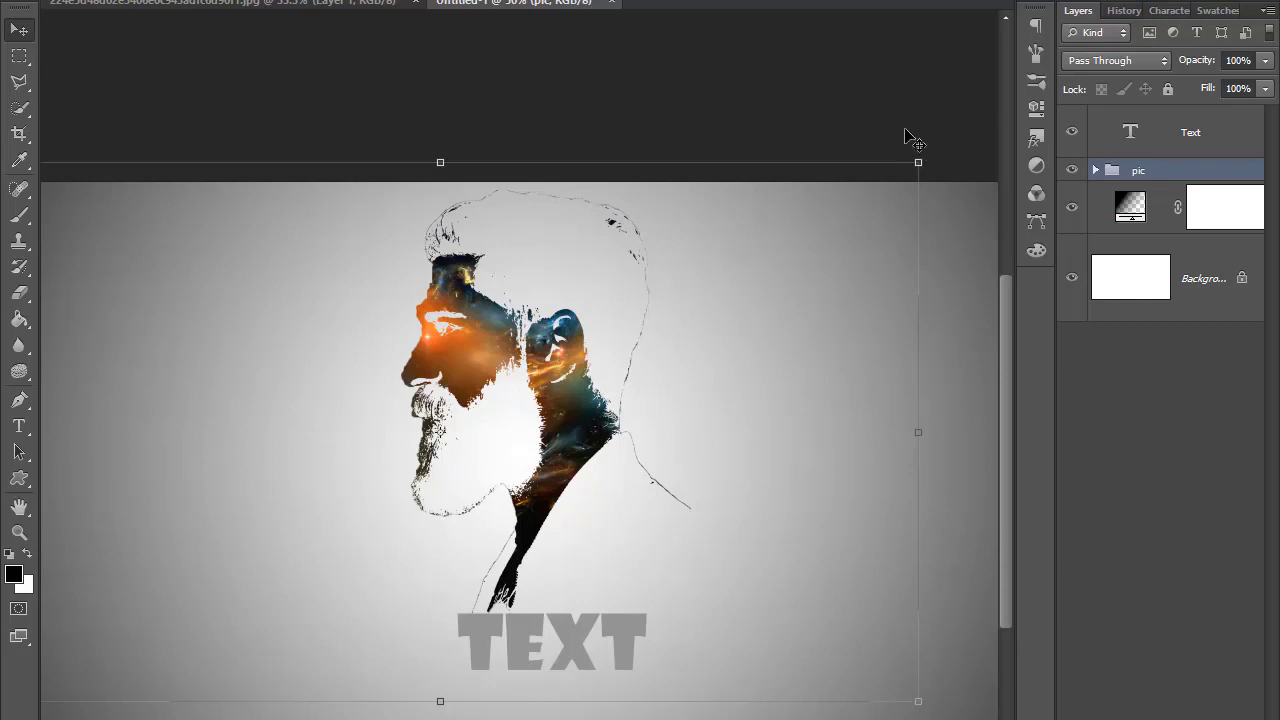
Hide Layer 2 and apply the pending transform, showing the full-colour man.
left_click(1096, 170)
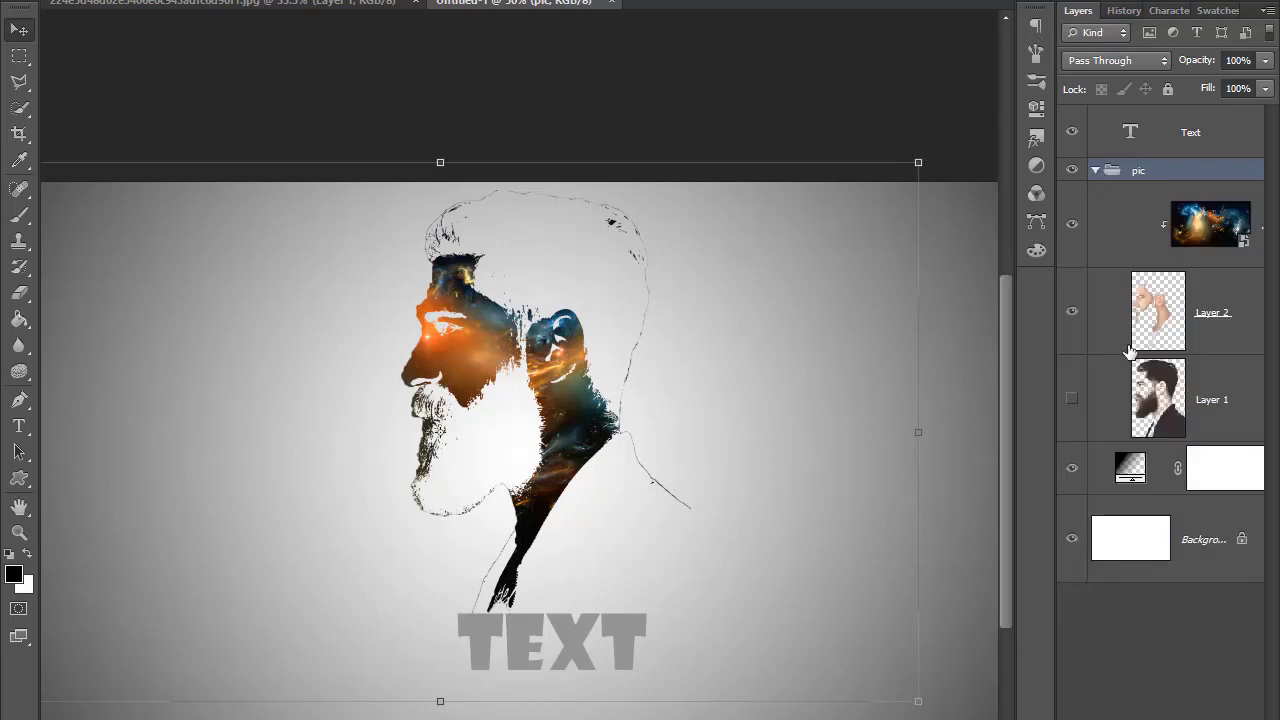
left_click(1071, 312)
key("Return")
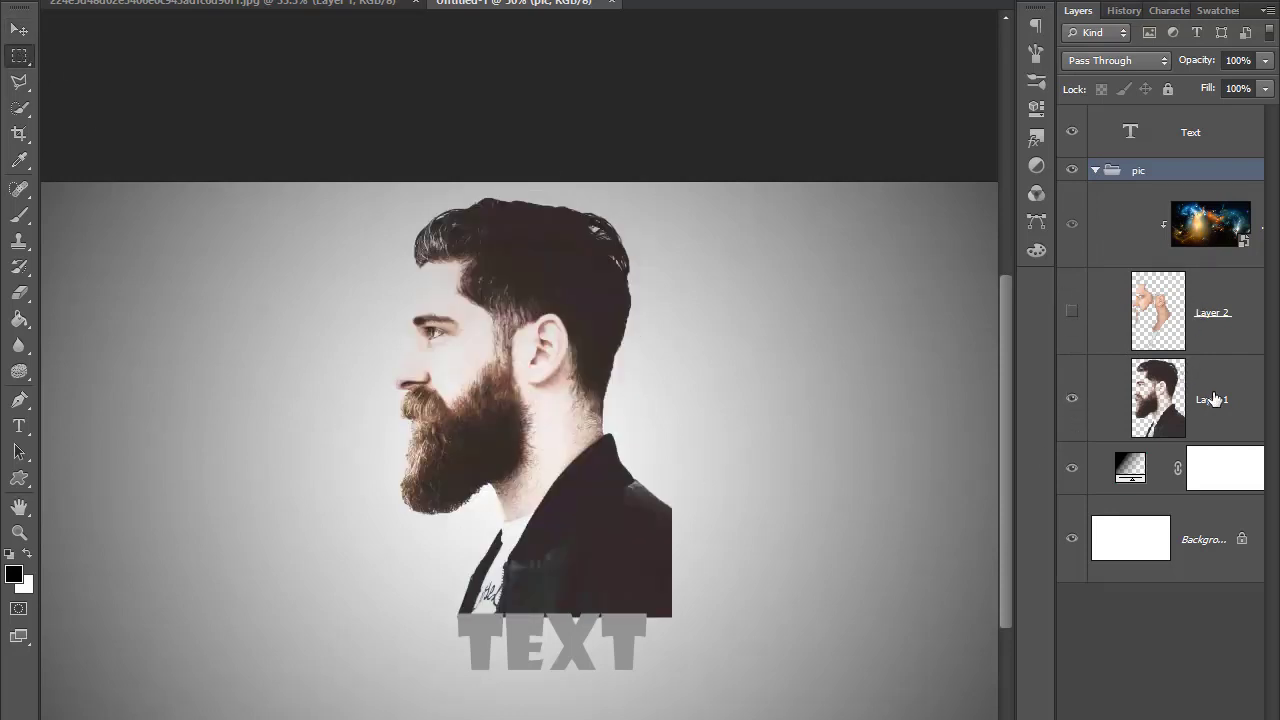
Move Layer 1 above Layer 2, unclip it, clip the galaxy to it, and hide Layer 2.
left_click_drag(1213, 399, 1207, 292)
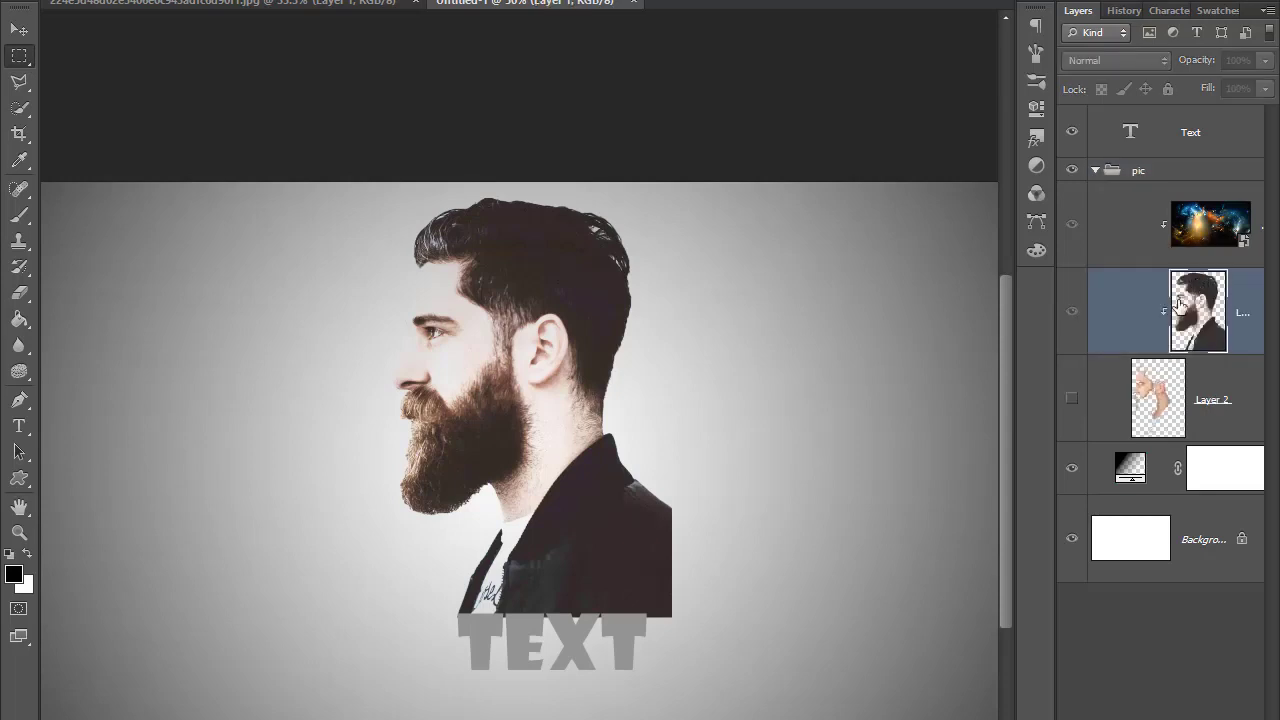
right_click(1236, 318)
left_click(1111, 394)
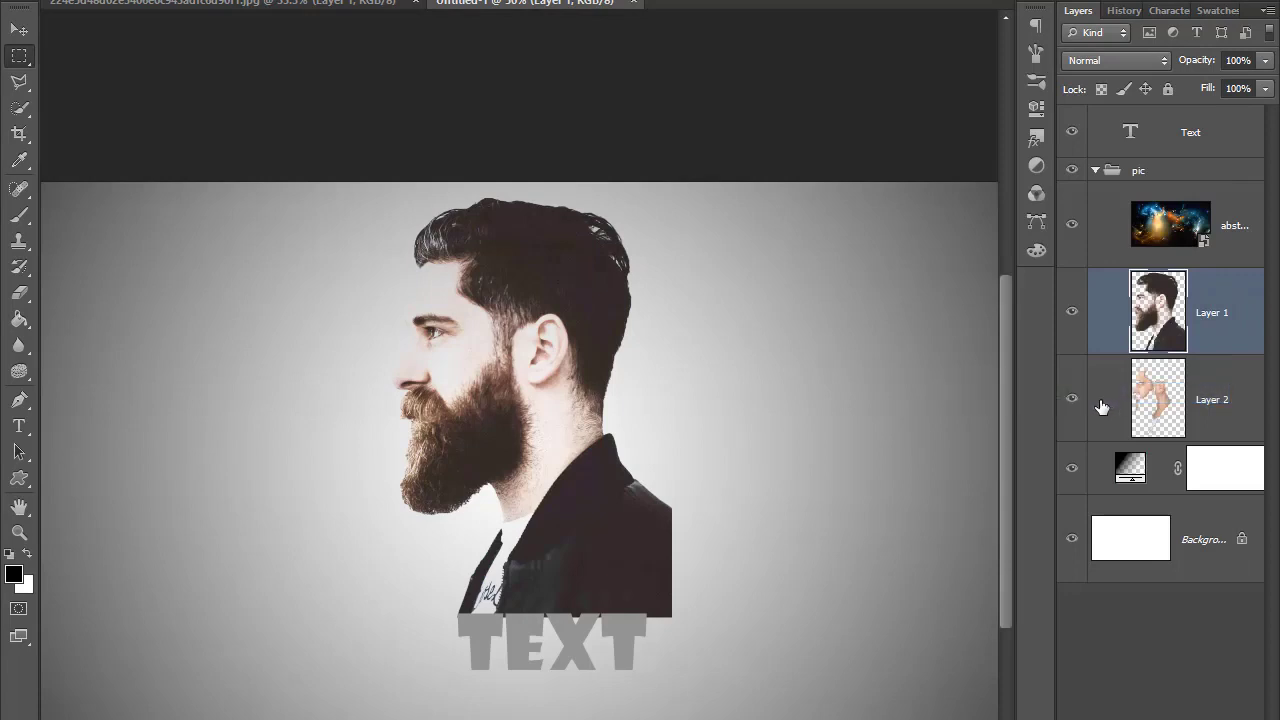
right_click(1230, 229)
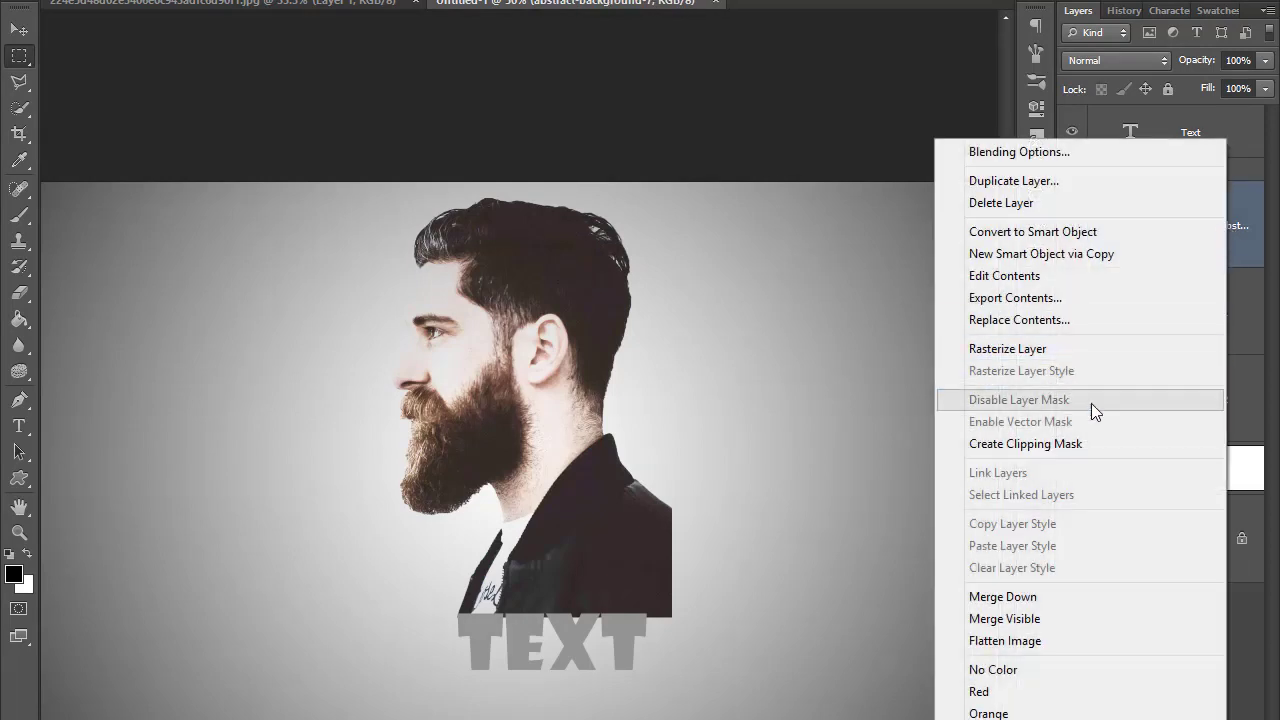
left_click(1073, 444)
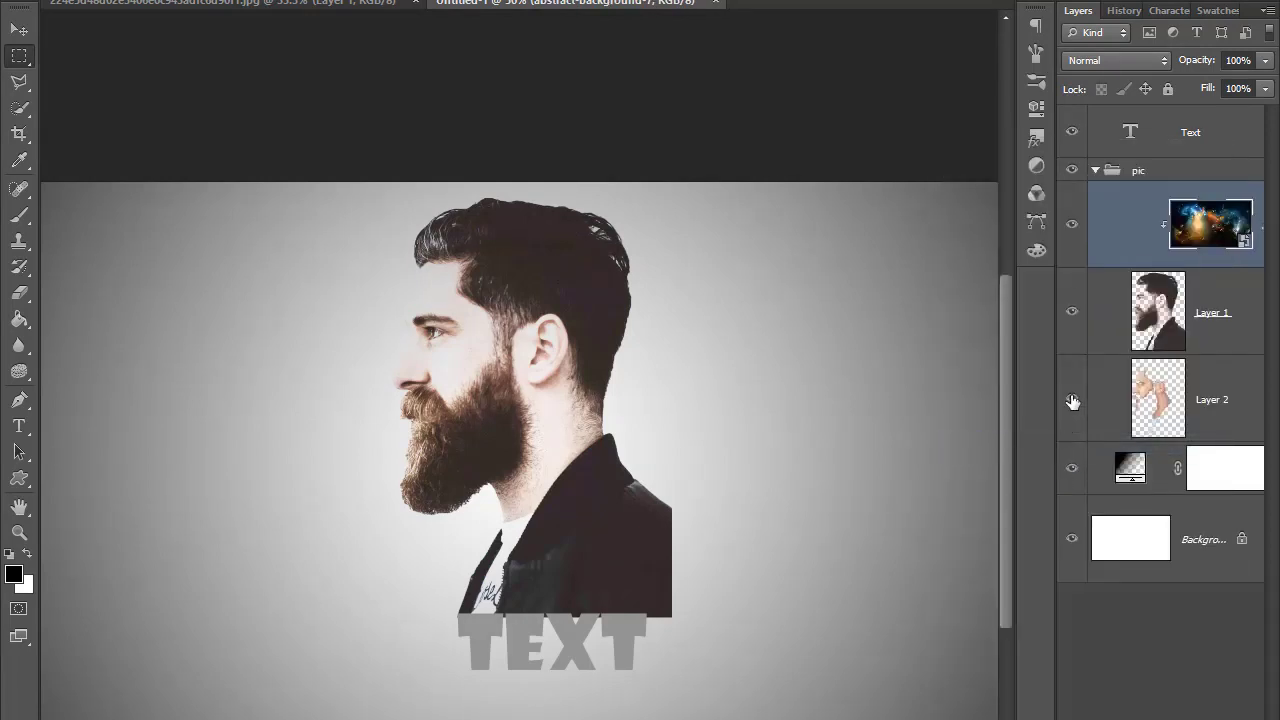
left_click(1072, 399)
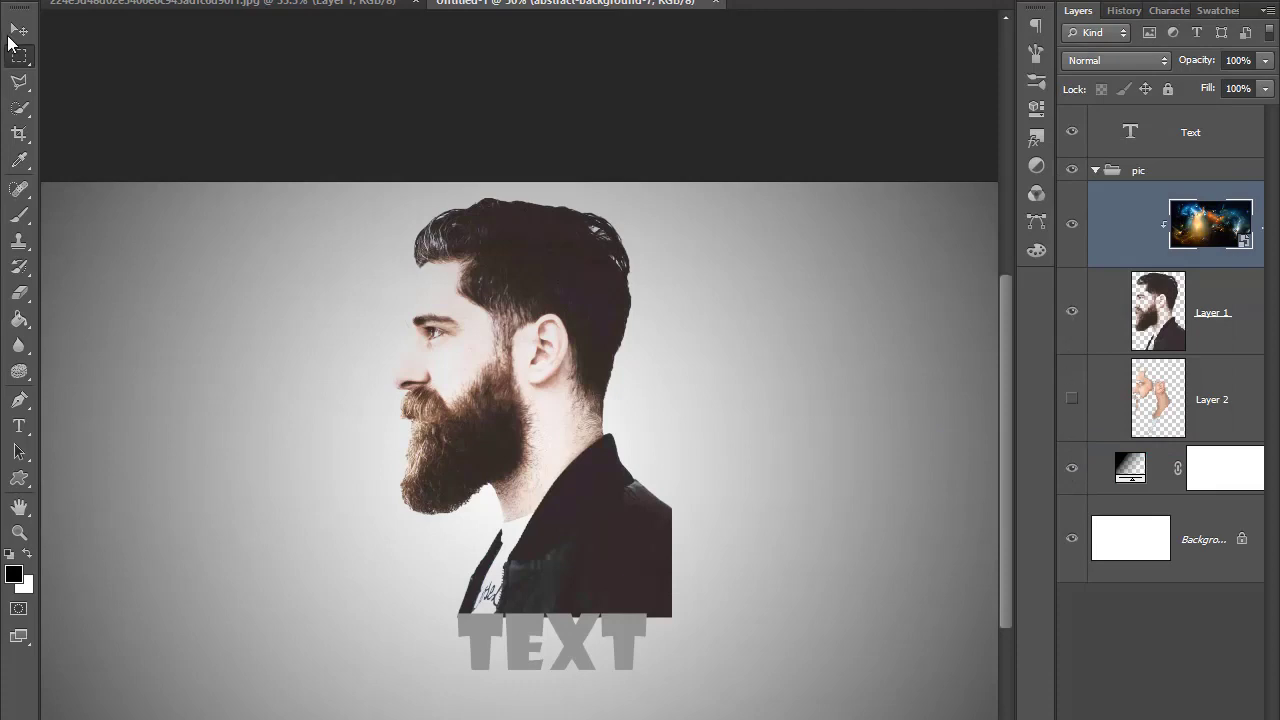